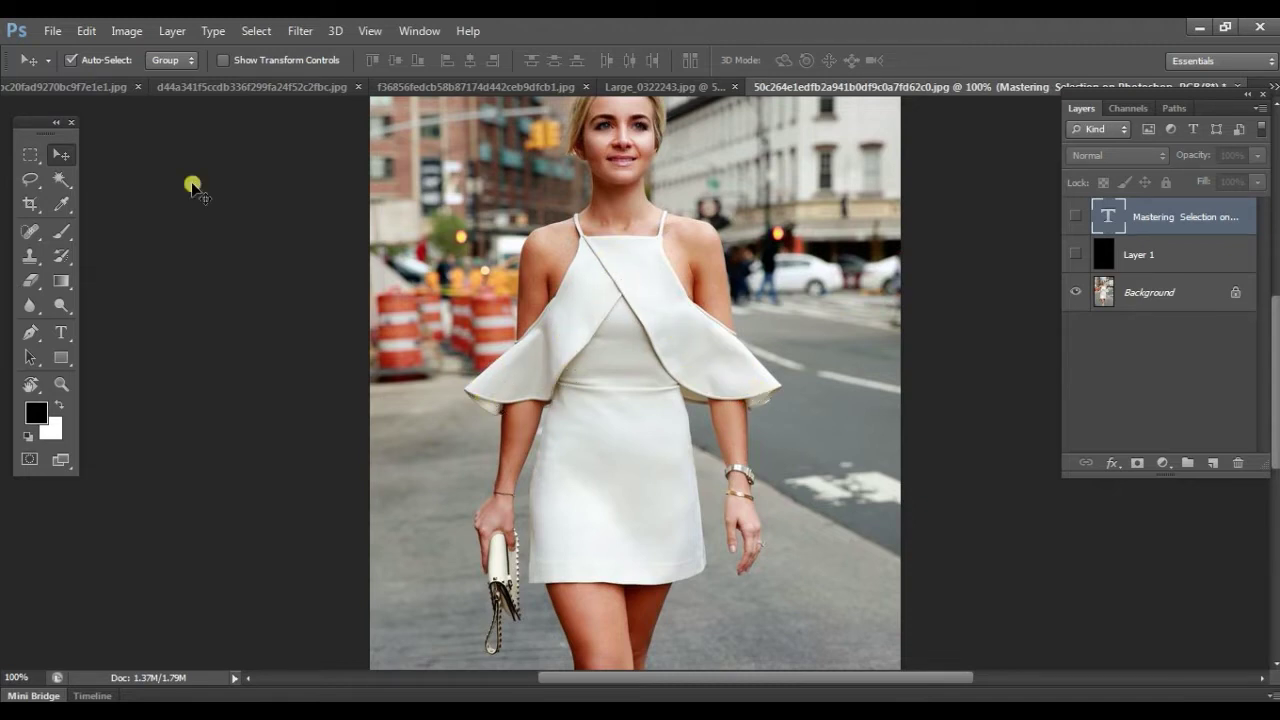
# Draw a small rectangular marquee selection on the white dress's crossing front panel.
pyautogui.click(30, 156)
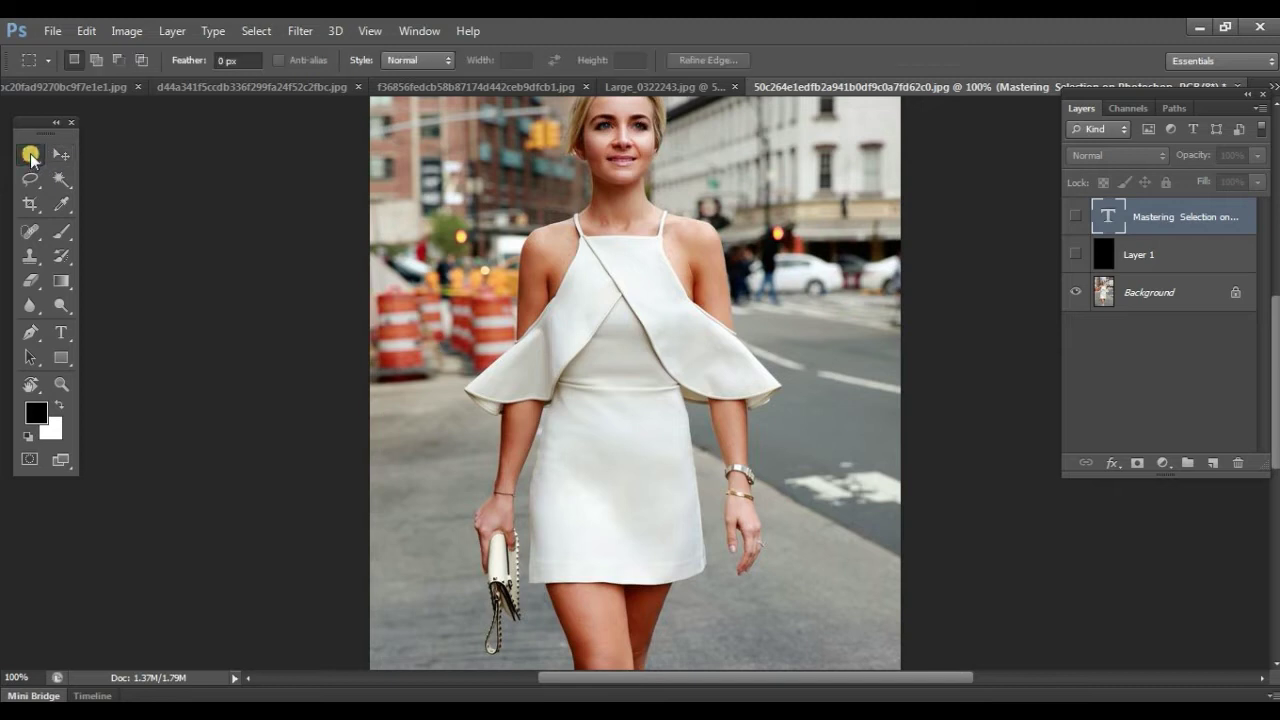
pyautogui.moveTo(24, 156); pyautogui.dragTo(131, 158)
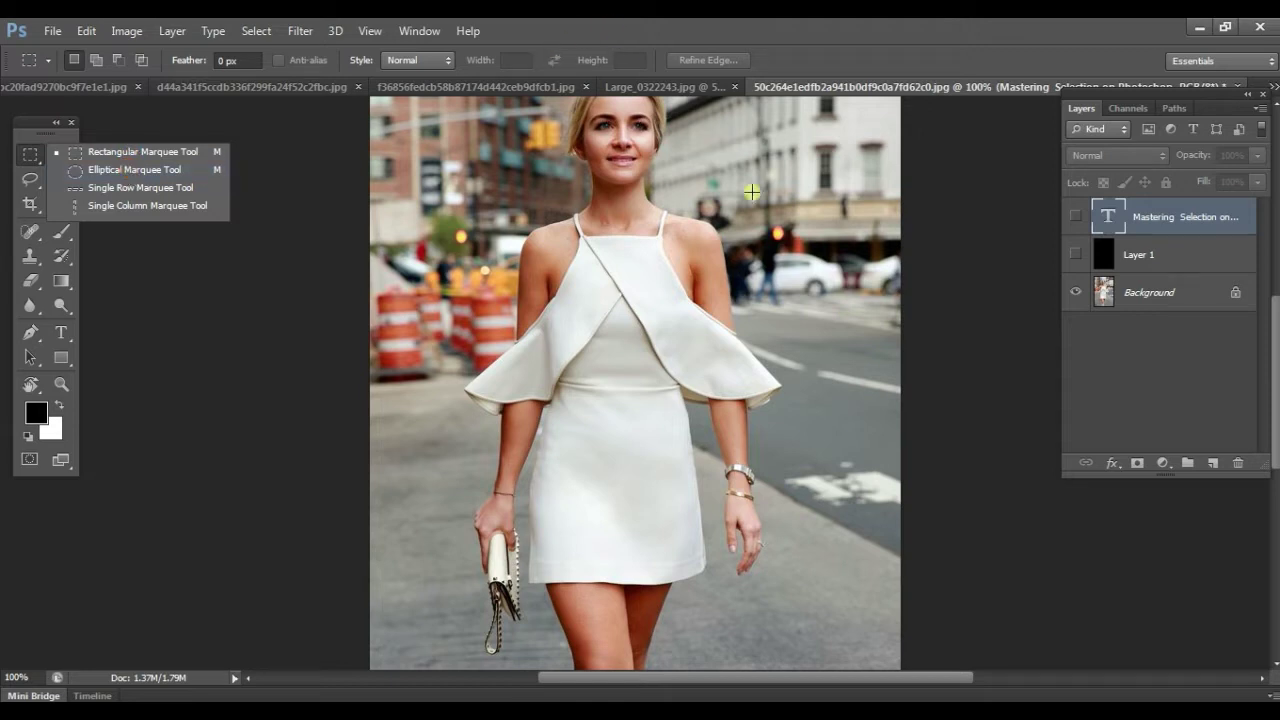
pyautogui.click(614, 262)
pyautogui.moveTo(617, 246); pyautogui.dragTo(699, 361)
pyautogui.moveTo(637, 279); pyautogui.dragTo(712, 374)
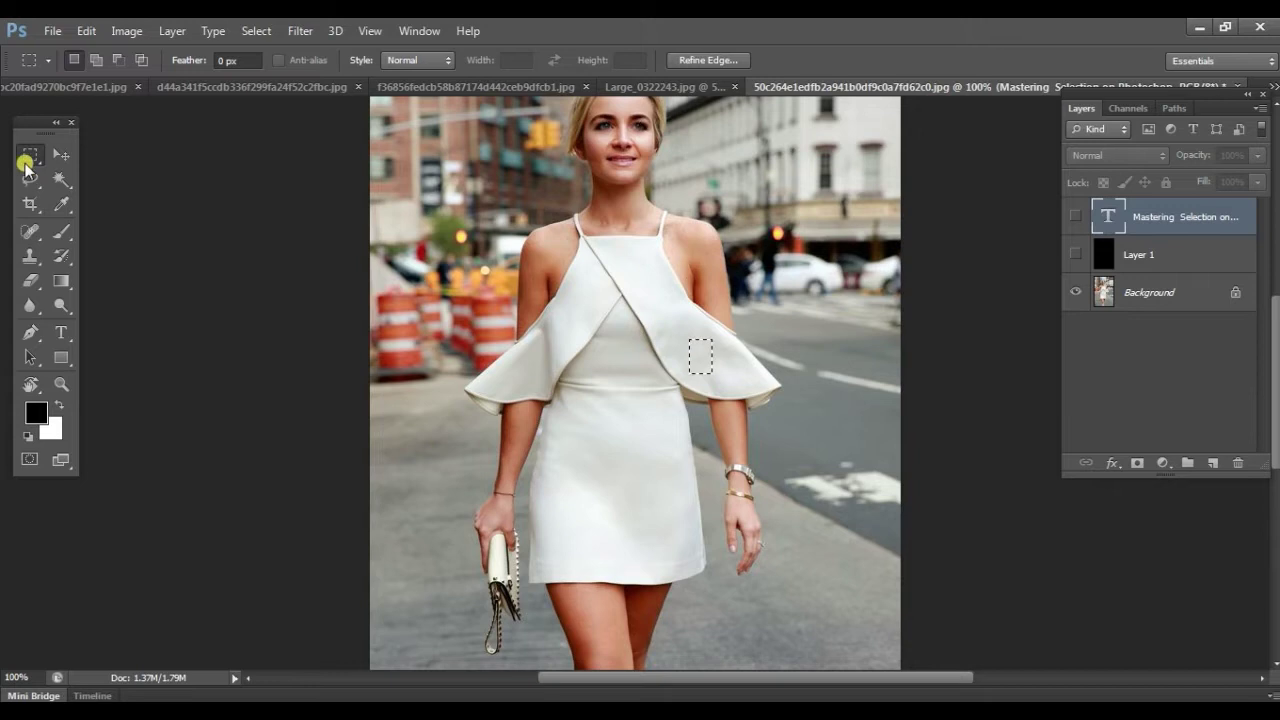
# Draw a small elliptical marquee selection on the dress bodice and deselect it.
pyautogui.rightClick(30, 155)
pyautogui.click(138, 166)
pyautogui.moveTo(611, 256)
pyautogui.mouseDown()
pyautogui.moveTo(717, 364)
pyautogui.moveTo(683, 336)
pyautogui.mouseUp()
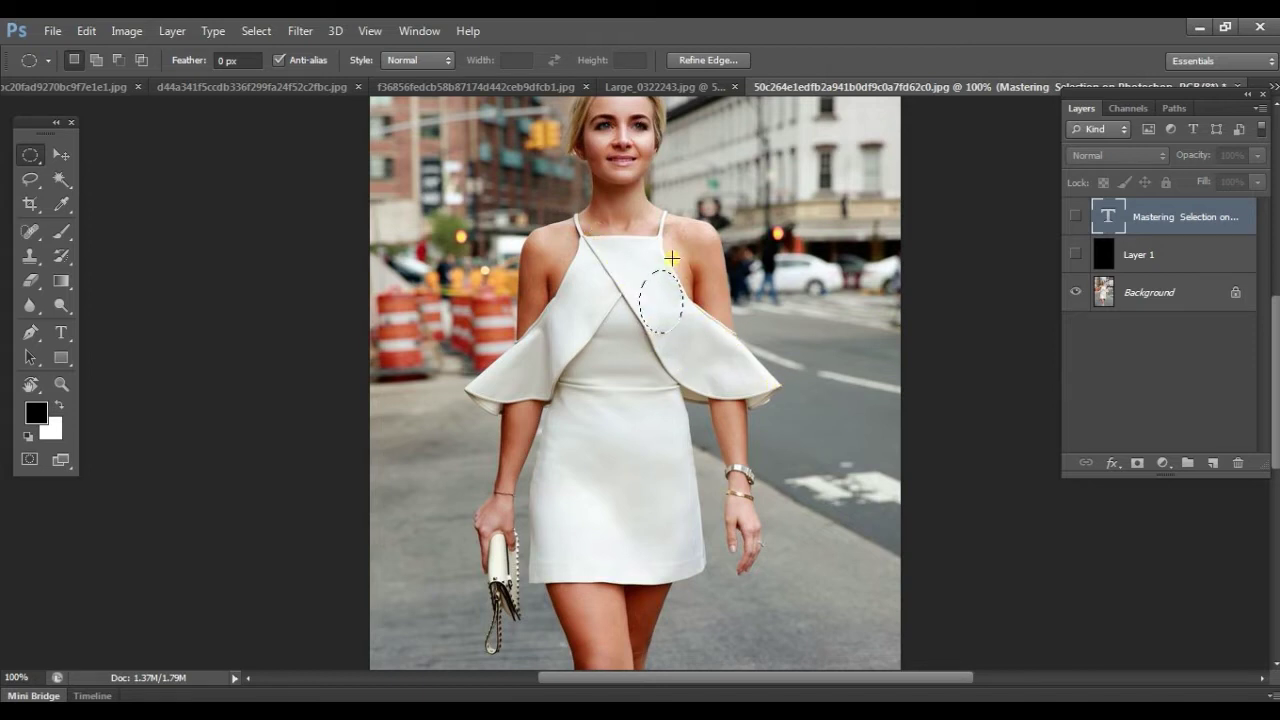
pyautogui.click(27, 156)
pyautogui.moveTo(27, 156)
pyautogui.mouseDown()
pyautogui.moveTo(61, 147)
pyautogui.moveTo(70, 174)
pyautogui.moveTo(26, 146)
pyautogui.moveTo(29, 180)
pyautogui.moveTo(118, 180)
pyautogui.mouseUp()
pyautogui.click(430, 183)
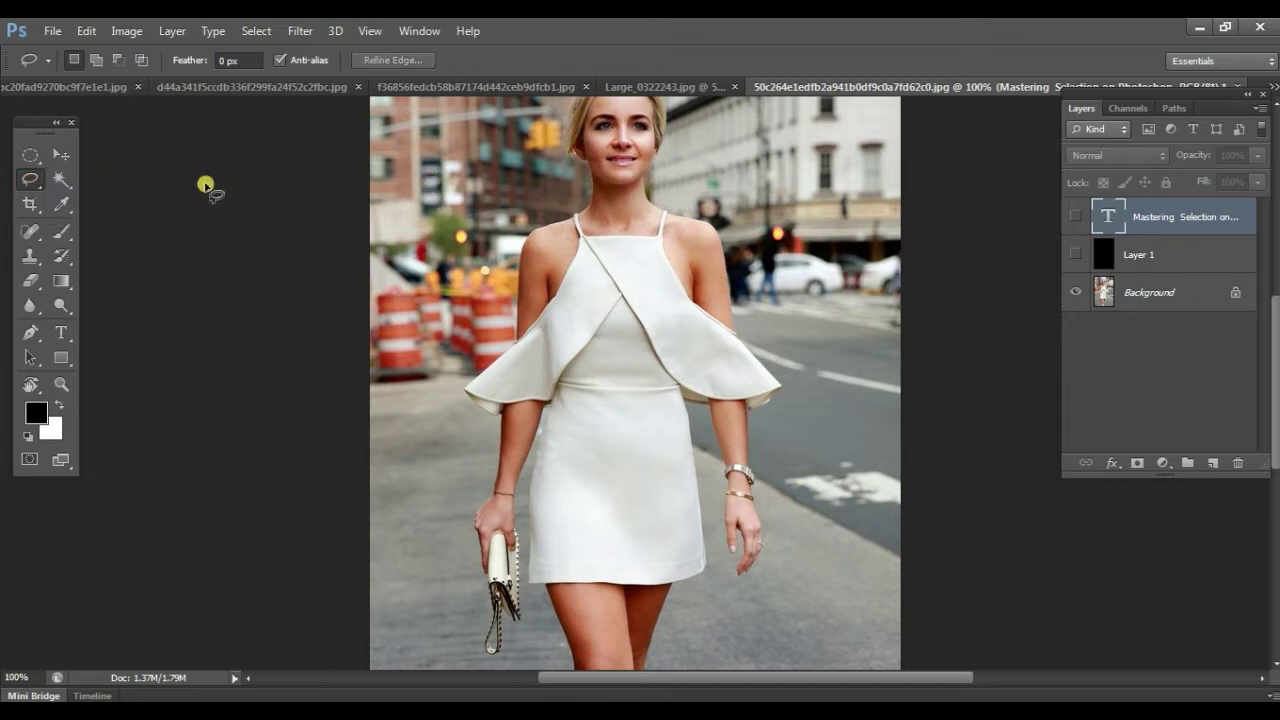
# Trace the dress's crossing front panel with the Lasso, deselect, draw a looser outline around it, and deselect again.
pyautogui.moveTo(28, 182); pyautogui.dragTo(28, 182)
pyautogui.moveTo(583, 238)
pyautogui.mouseDown()
pyautogui.moveTo(657, 237)
pyautogui.moveTo(711, 328)
pyautogui.moveTo(784, 392)
pyautogui.moveTo(727, 403)
pyautogui.moveTo(689, 389)
pyautogui.moveTo(655, 347)
pyautogui.mouseUp()
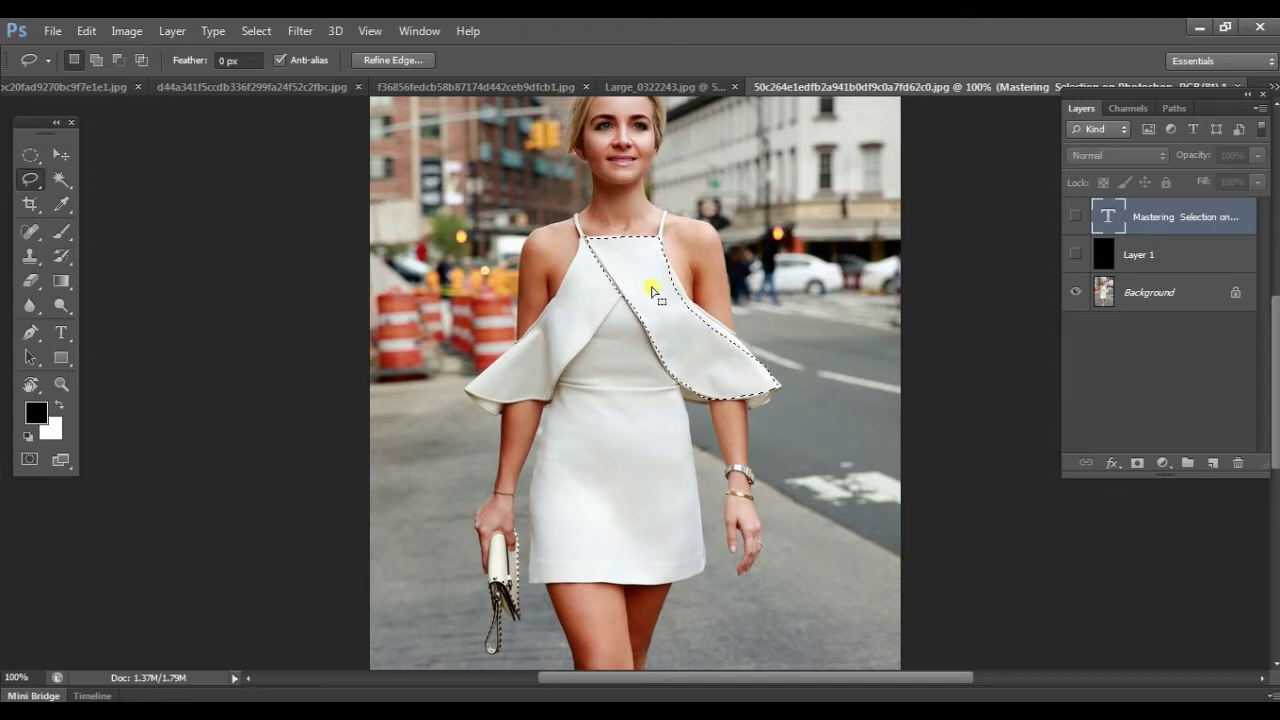
pyautogui.hotkey('ctrl', 'd')
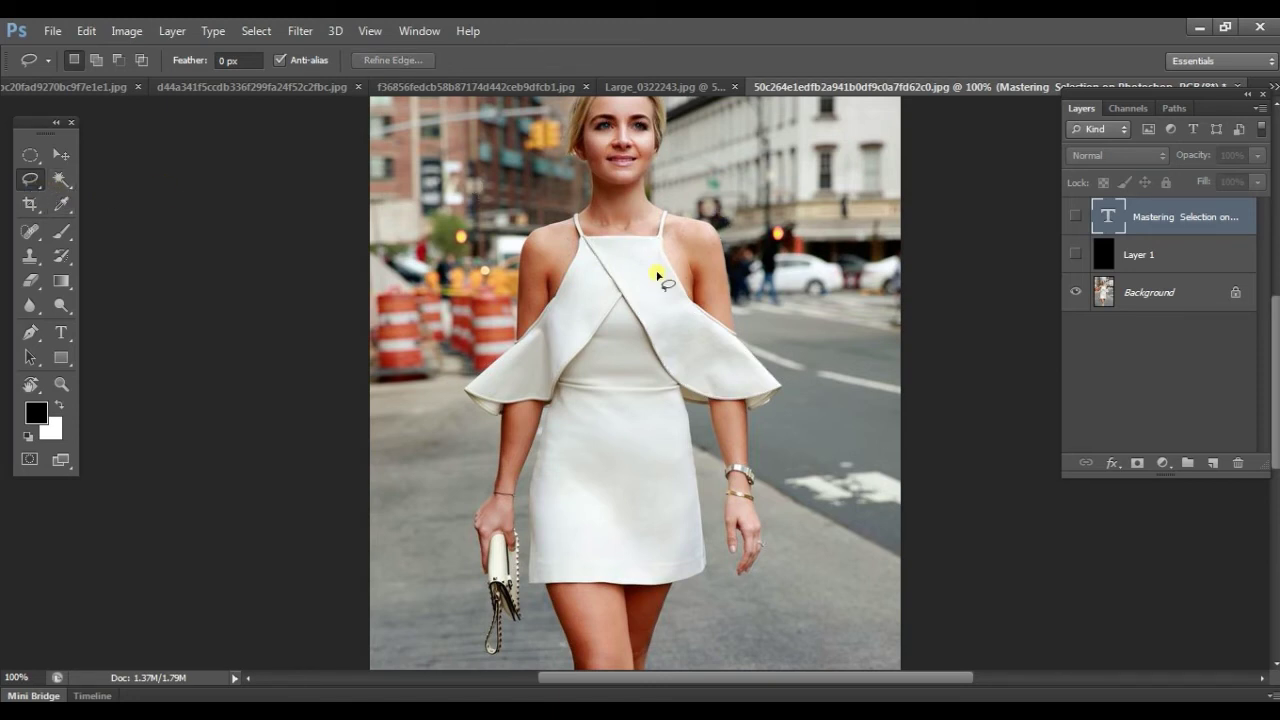
pyautogui.moveTo(620, 240)
pyautogui.mouseDown()
pyautogui.moveTo(647, 312)
pyautogui.moveTo(767, 343)
pyautogui.moveTo(779, 251)
pyautogui.moveTo(667, 210)
pyautogui.moveTo(622, 238)
pyautogui.mouseUp()
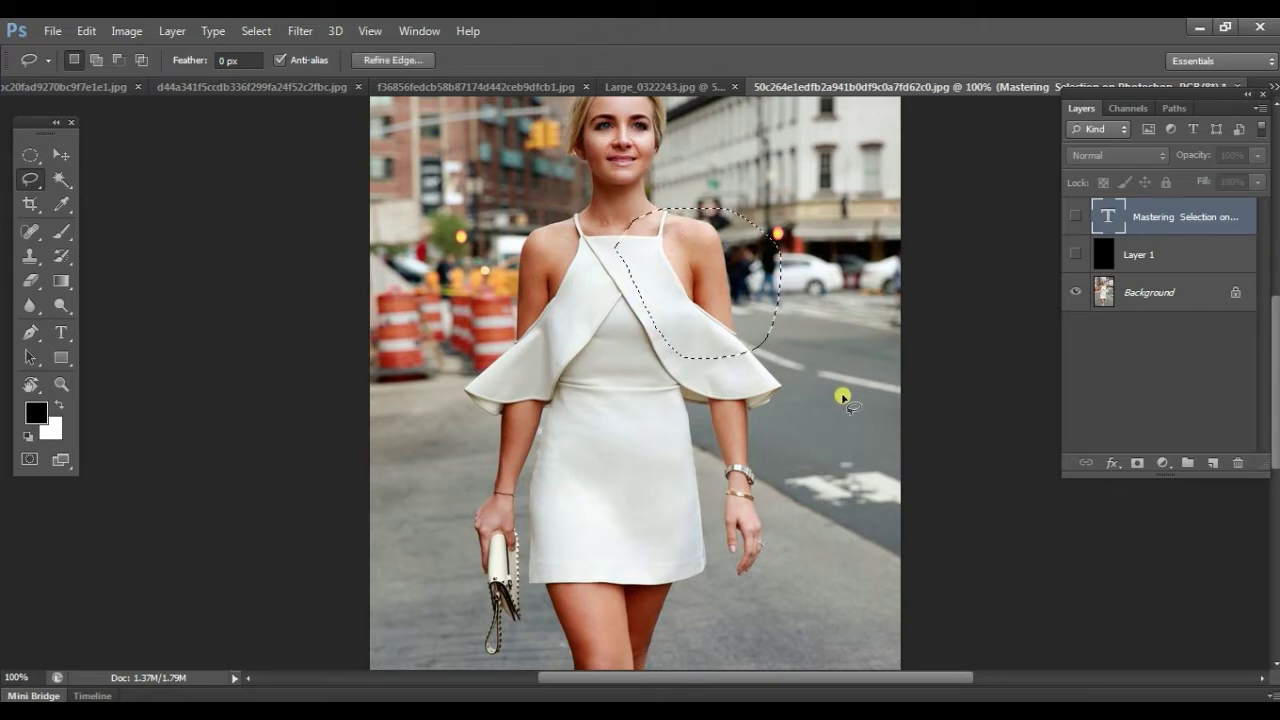
pyautogui.hotkey('ctrl', 'd')
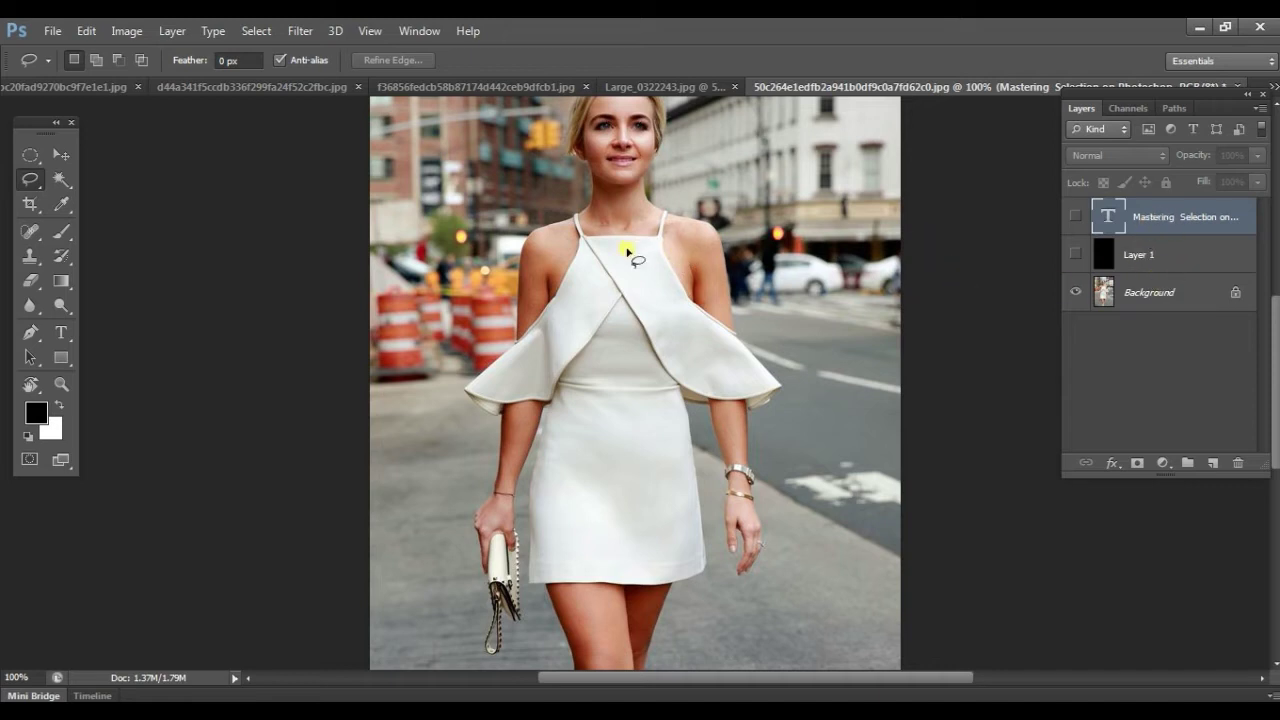
# Lasso loosely around the crossing front panel and check which special paste options the text layer offers.
pyautogui.moveTo(676, 217)
pyautogui.mouseDown()
pyautogui.moveTo(586, 257)
pyautogui.moveTo(720, 412)
pyautogui.mouseUp()
pyautogui.moveTo(600, 258); pyautogui.dragTo(601, 260)
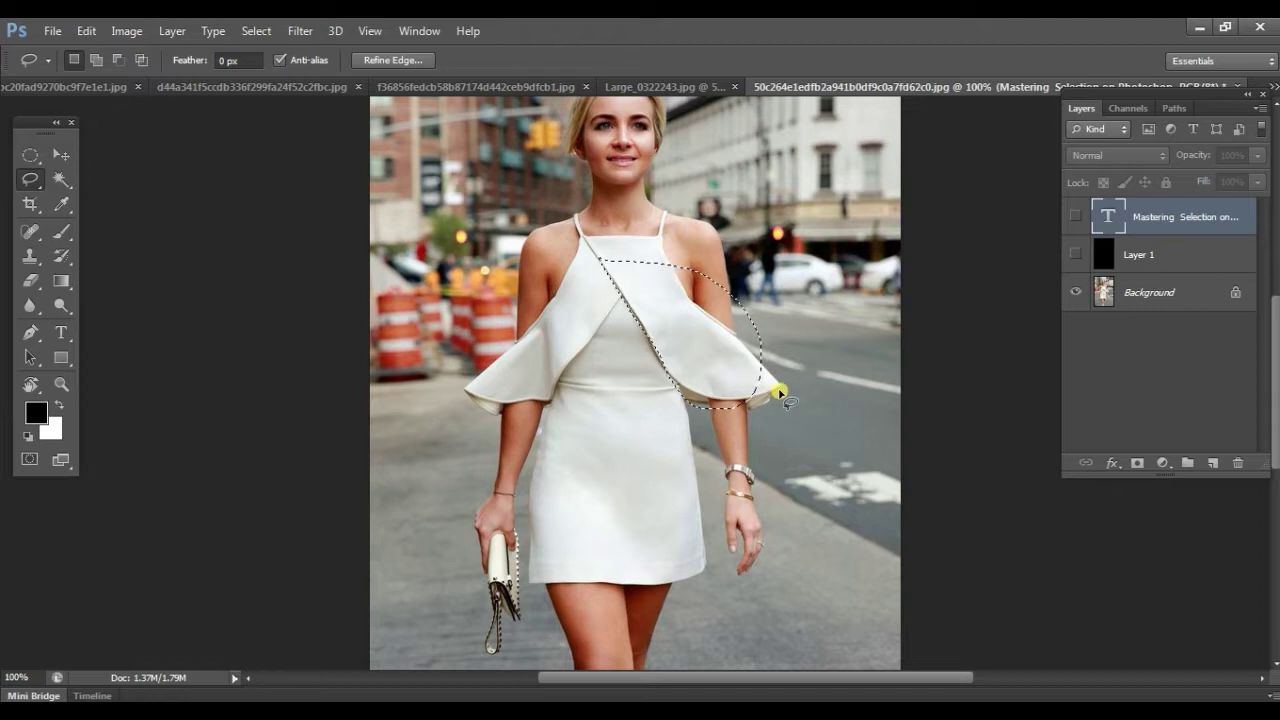
pyautogui.click(86, 32)
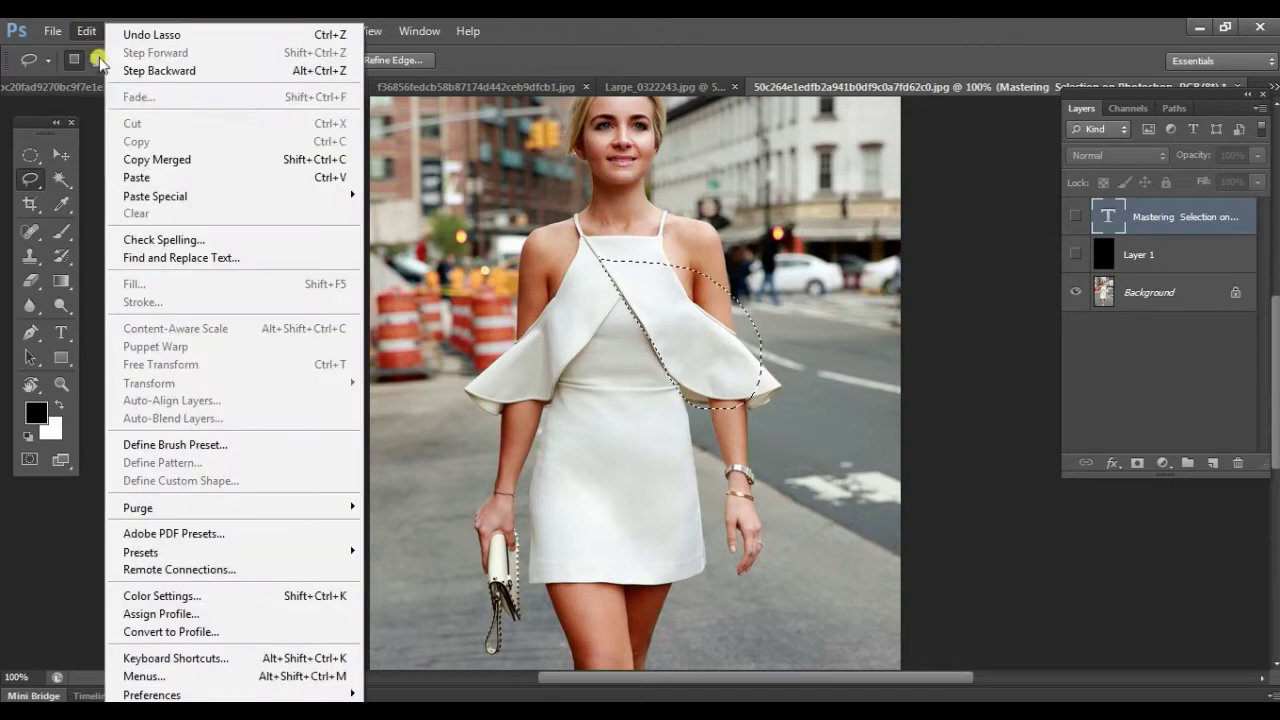
pyautogui.moveTo(152, 207)
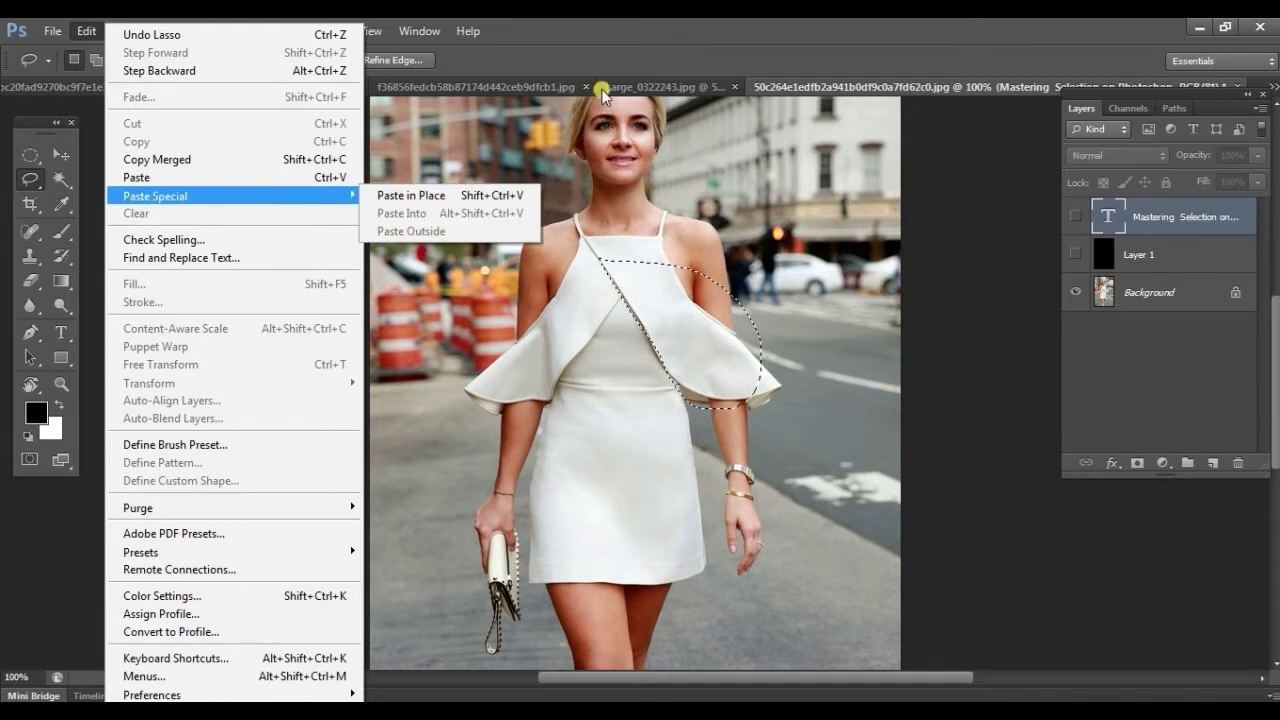
pyautogui.click(597, 32)
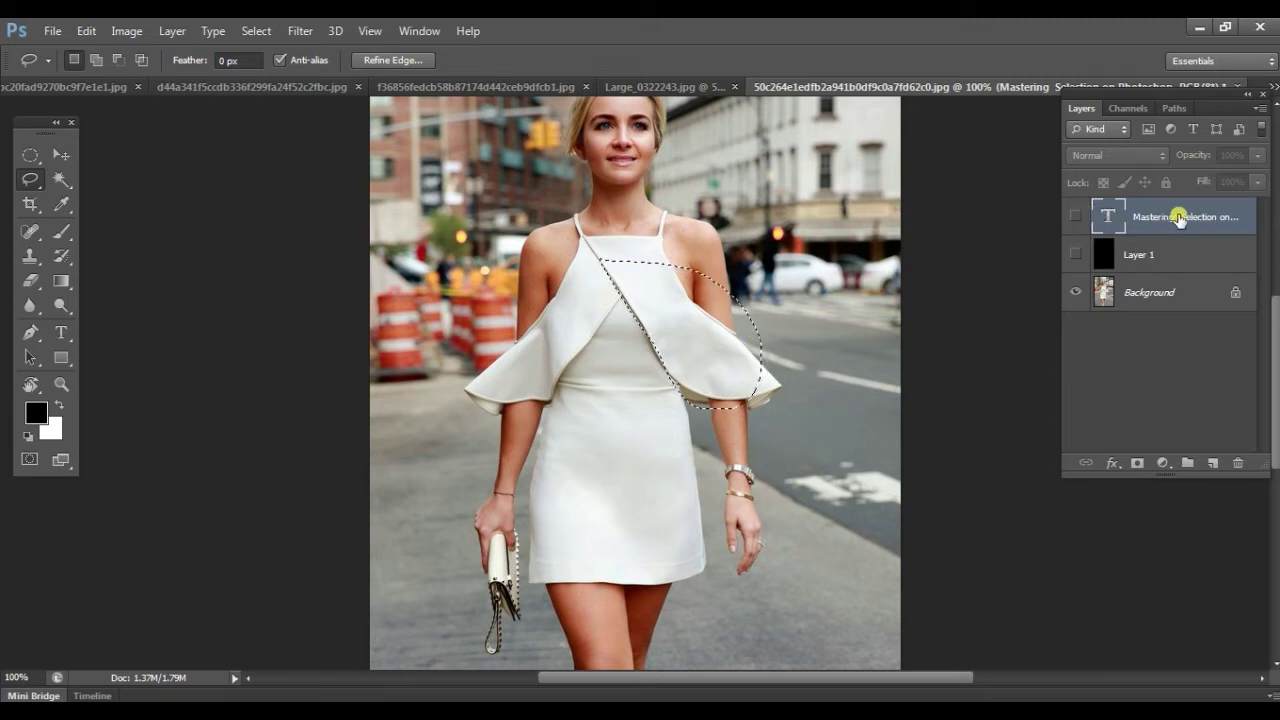
# Make the Background layer active, paste the copied checked pattern into the lasso selection, and undo it.
pyautogui.click(1164, 294)
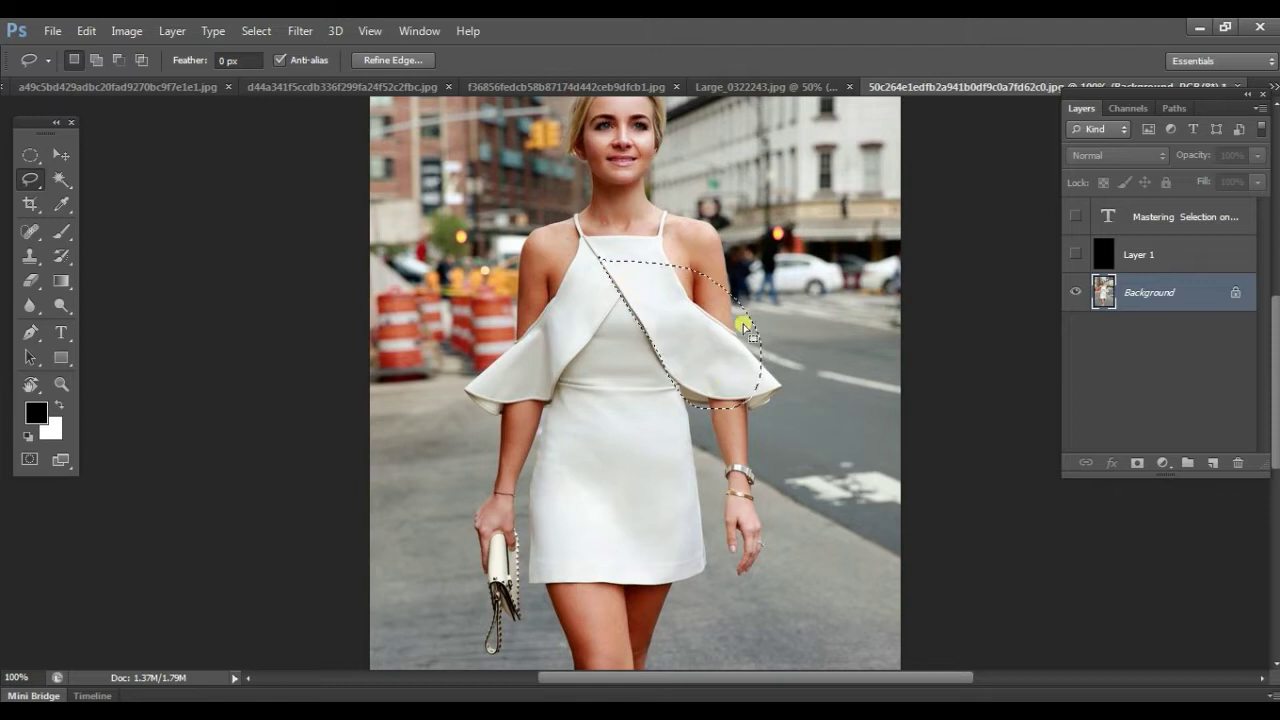
pyautogui.click(126, 30)
pyautogui.moveTo(86, 30)
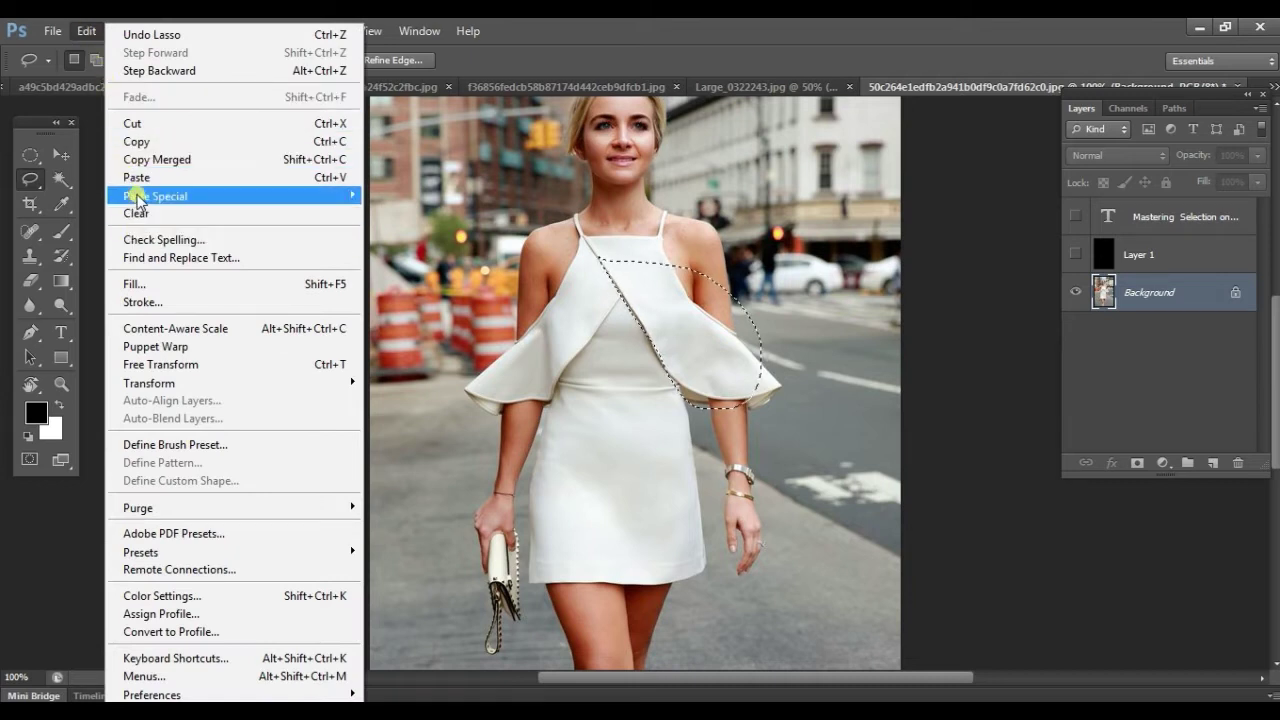
pyautogui.moveTo(137, 195)
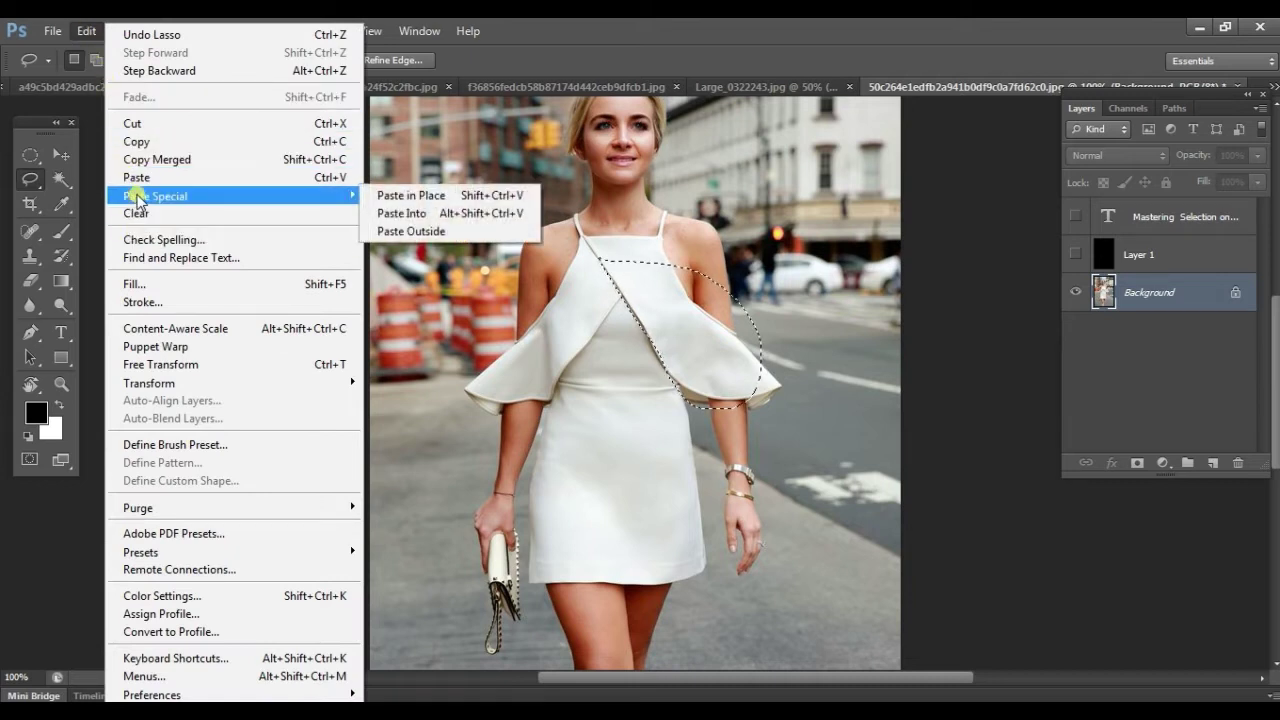
pyautogui.click(457, 211)
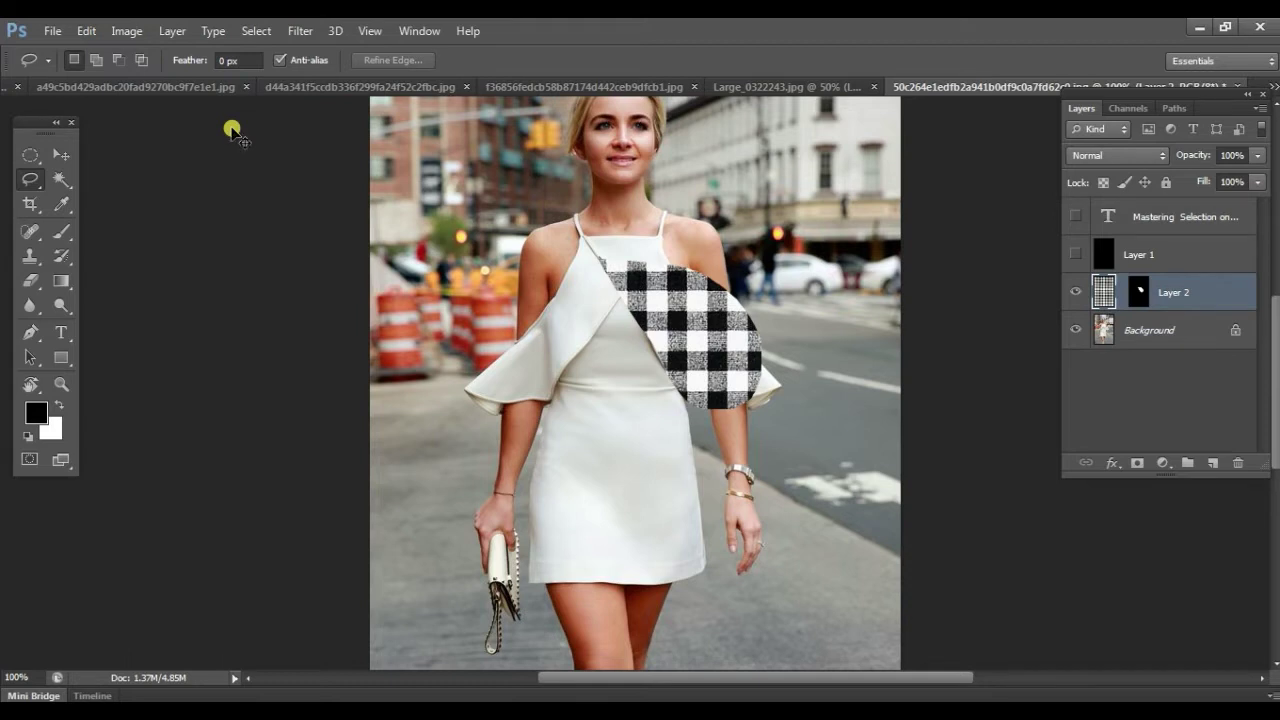
pyautogui.hotkey('ctrl', 'z')
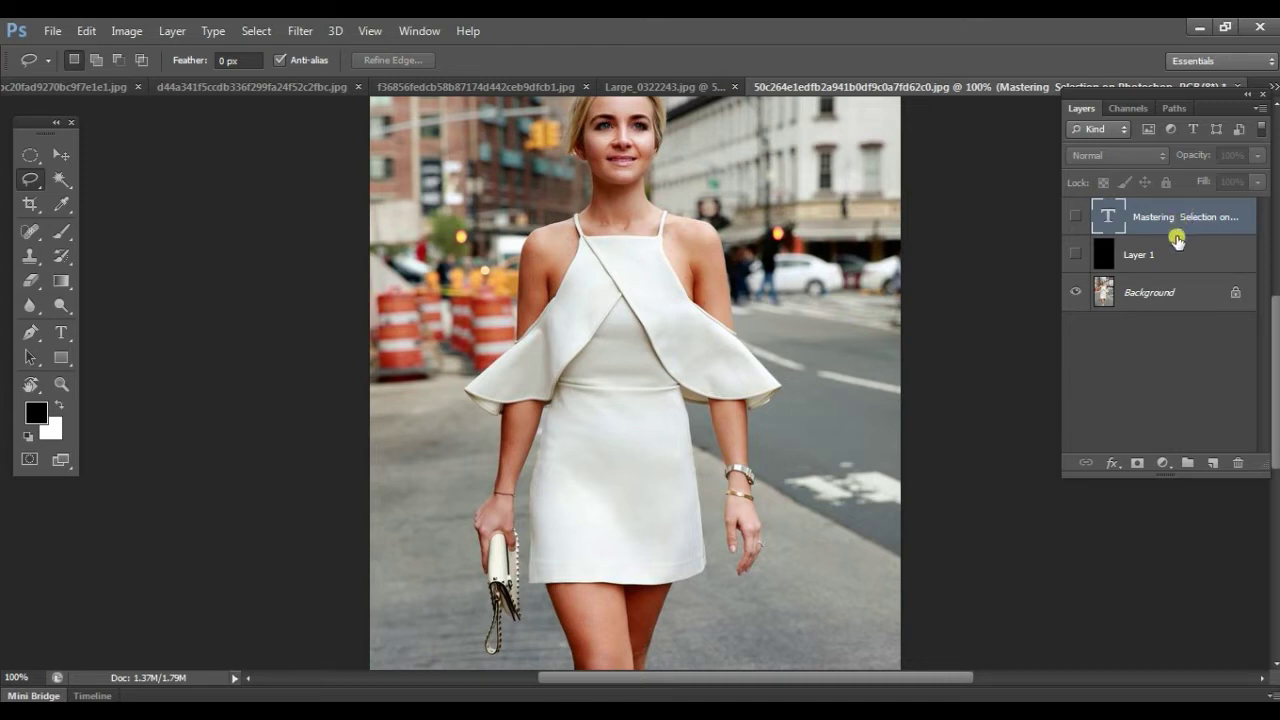
# With Layer 1 active, lasso an area of the bodice and check which special paste options are offered.
pyautogui.click(1177, 245)
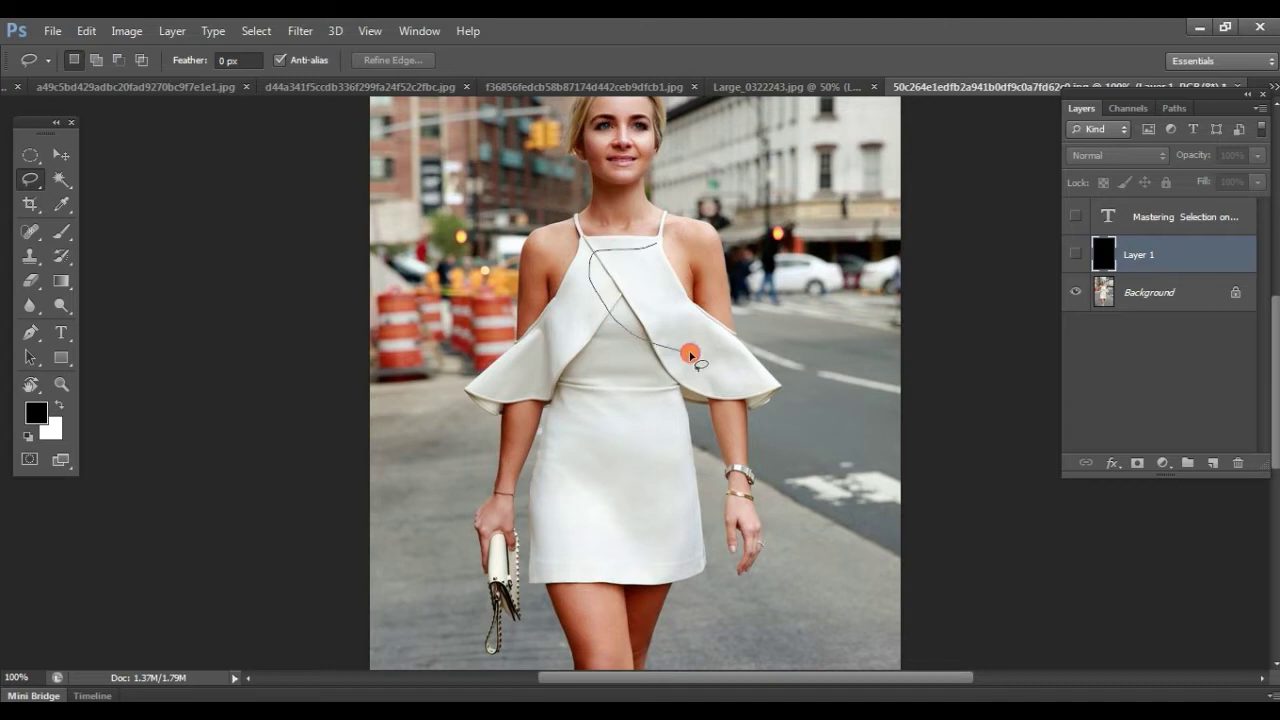
pyautogui.moveTo(683, 293); pyautogui.dragTo(680, 290)
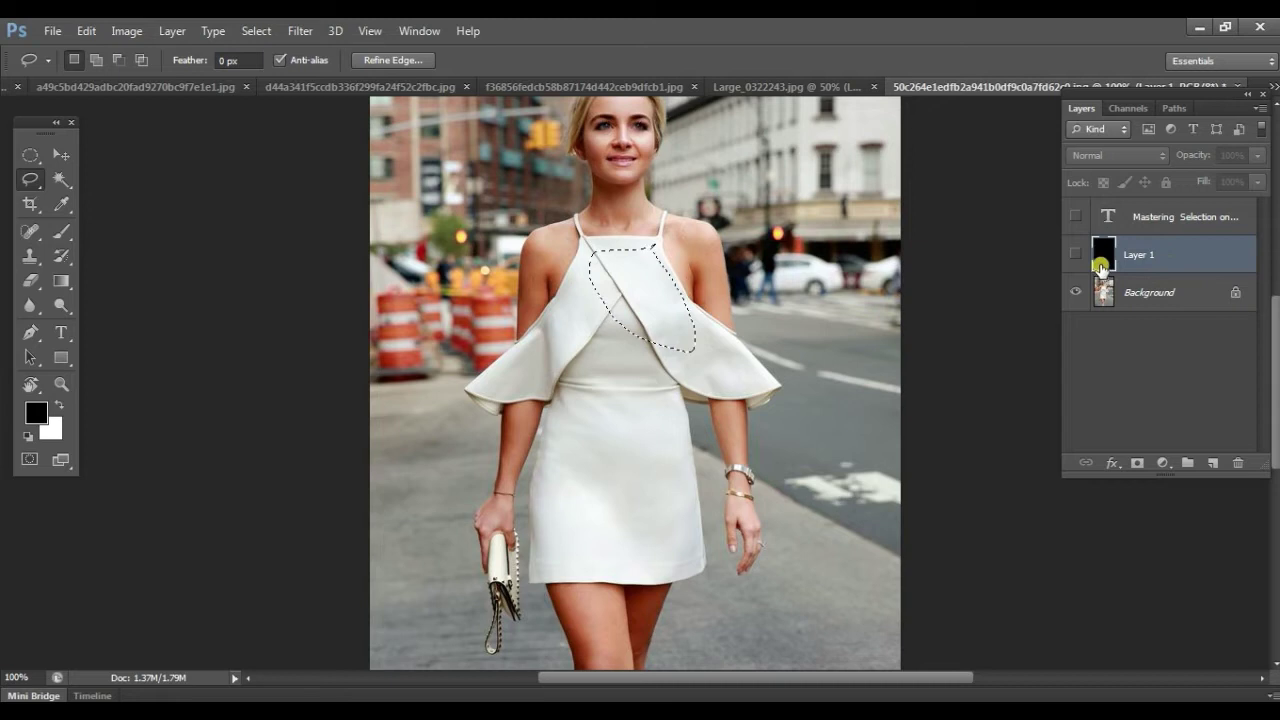
pyautogui.click(86, 31)
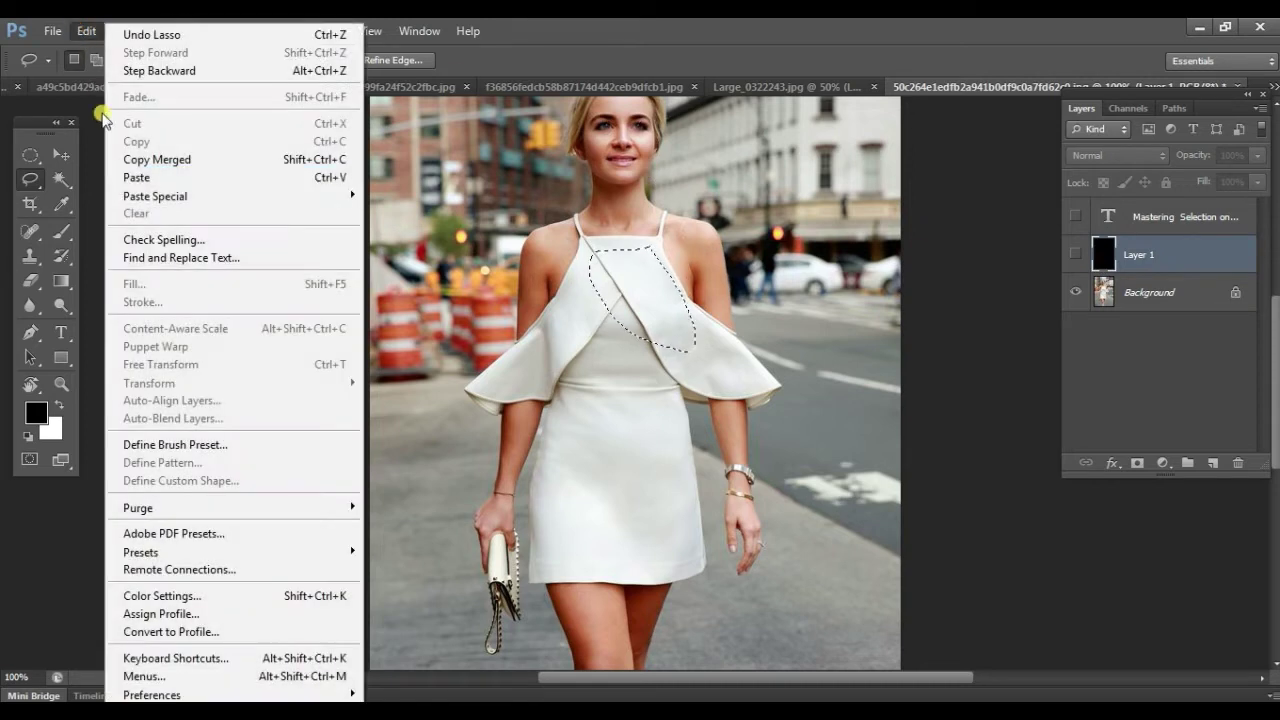
pyautogui.moveTo(135, 200)
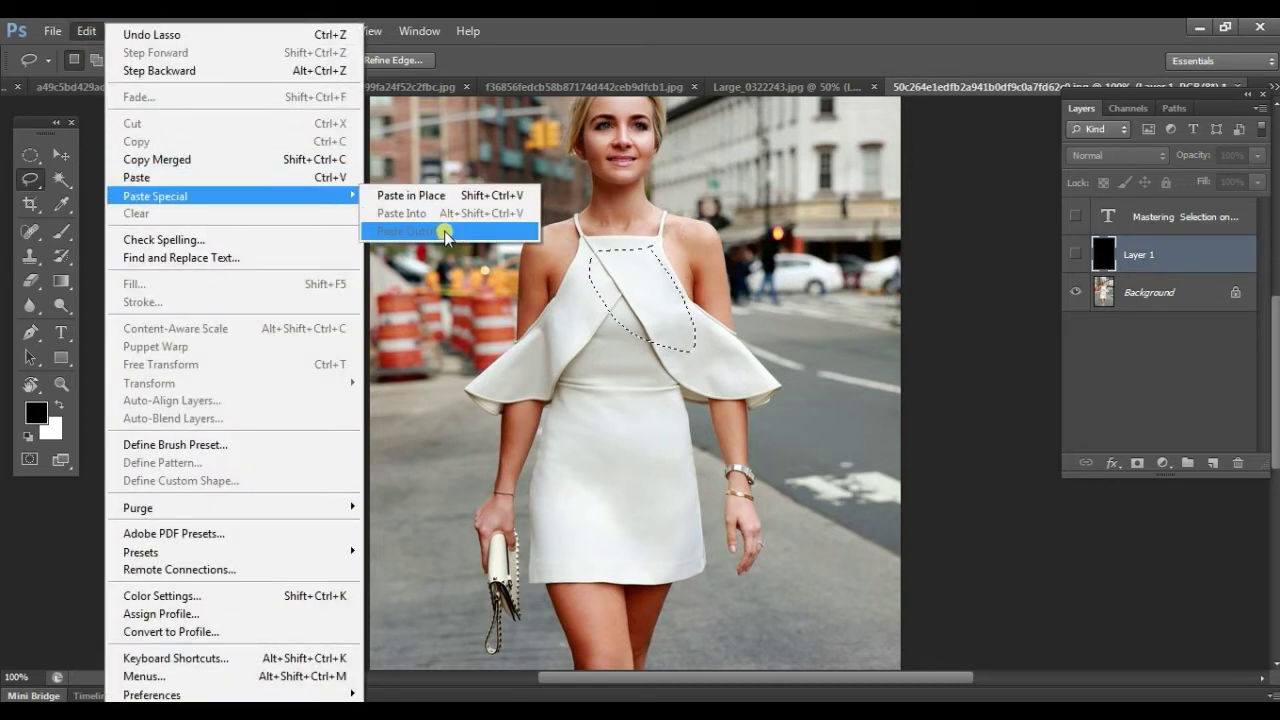
pyautogui.click(558, 52)
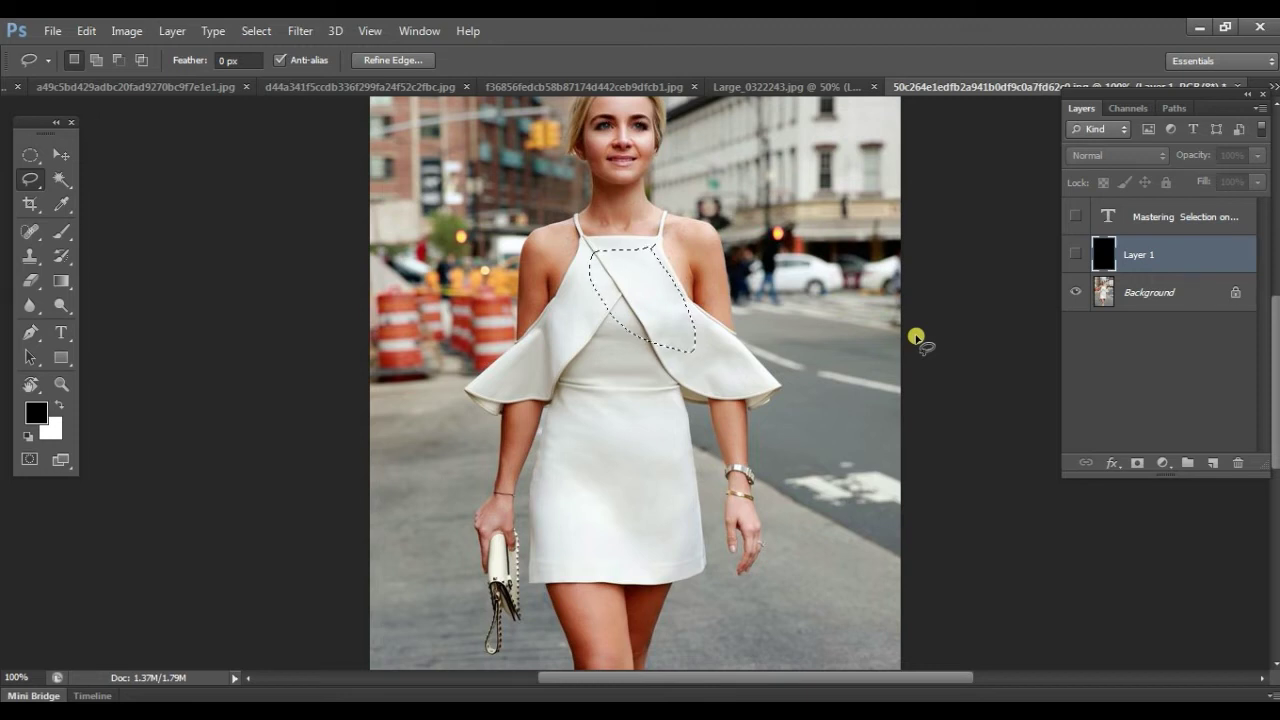
# Make the Background layer active and clear the lasso selection on the bodice.
pyautogui.click(1153, 293)
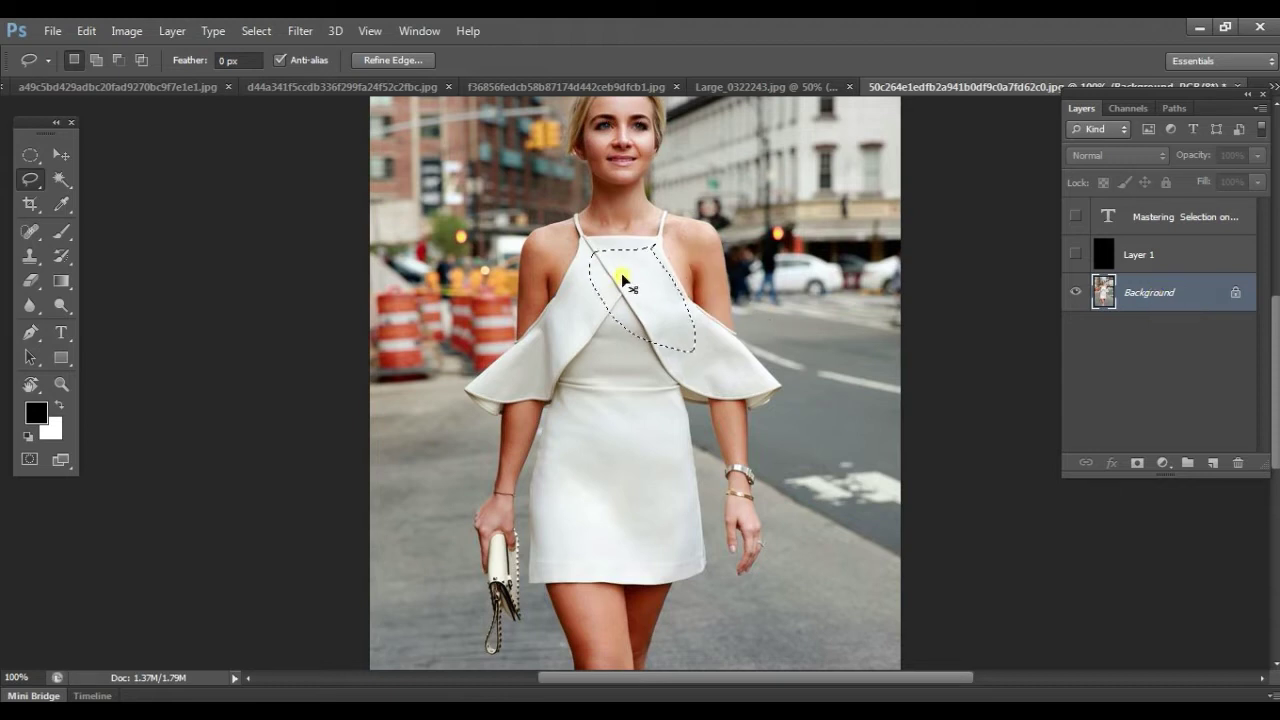
pyautogui.click(725, 296)
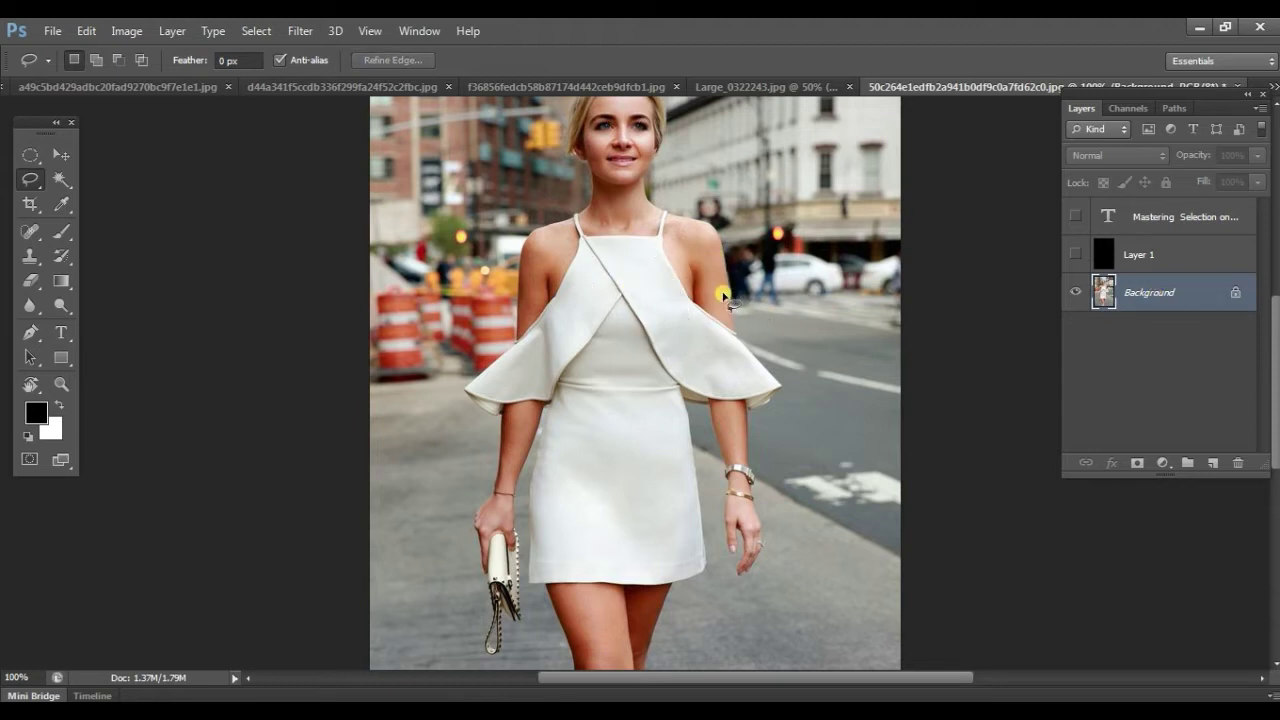
pyautogui.moveTo(636, 306)
pyautogui.mouseDown()
pyautogui.moveTo(668, 373)
pyautogui.moveTo(773, 392)
pyautogui.moveTo(735, 327)
pyautogui.moveTo(690, 302)
pyautogui.moveTo(663, 242)
pyautogui.moveTo(578, 234)
pyautogui.moveTo(638, 320)
pyautogui.moveTo(699, 382)
pyautogui.moveTo(773, 389)
pyautogui.moveTo(744, 340)
pyautogui.moveTo(622, 234)
pyautogui.mouseUp()
# Outline the dress's crossing front panel, from neckline to ruffle tip, as a closed Polygonal Lasso selection.
pyautogui.click(30, 178)
pyautogui.moveTo(48, 178)
pyautogui.mouseDown()
pyautogui.moveTo(123, 180)
pyautogui.moveTo(127, 196)
pyautogui.mouseUp()
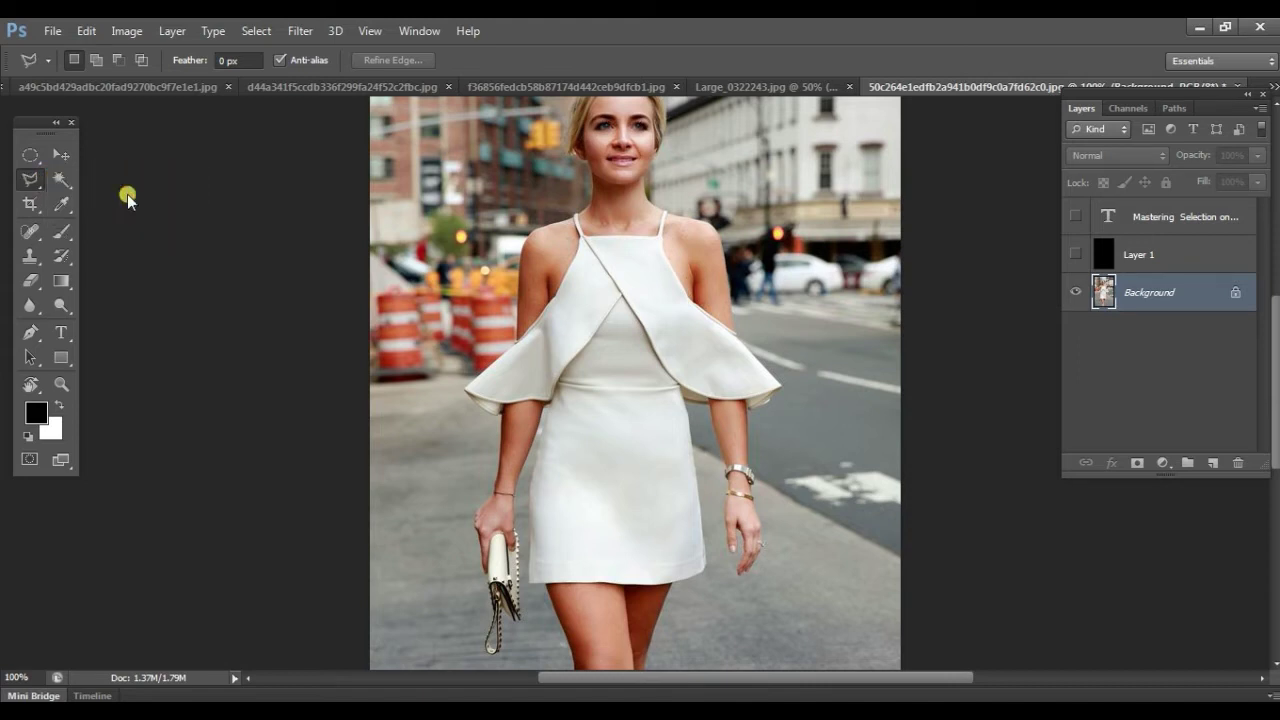
pyautogui.click(583, 235)
pyautogui.click(658, 236)
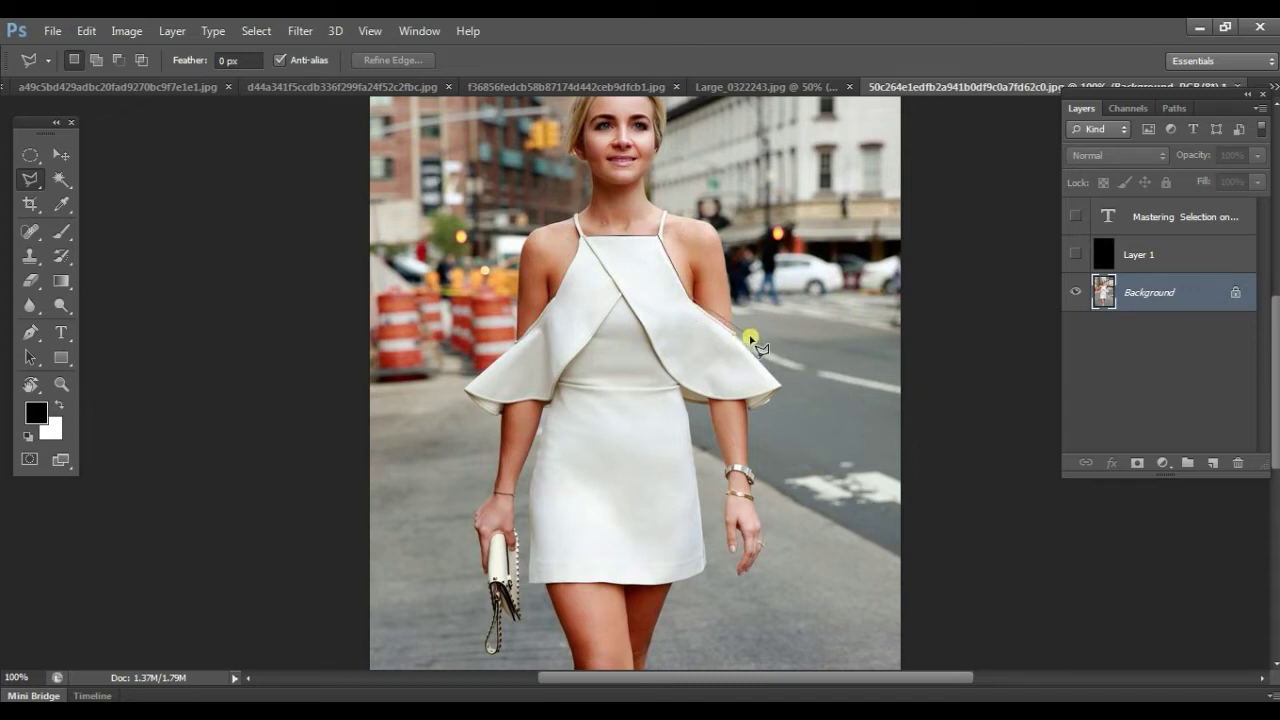
pyautogui.click(782, 385)
pyautogui.click(774, 386)
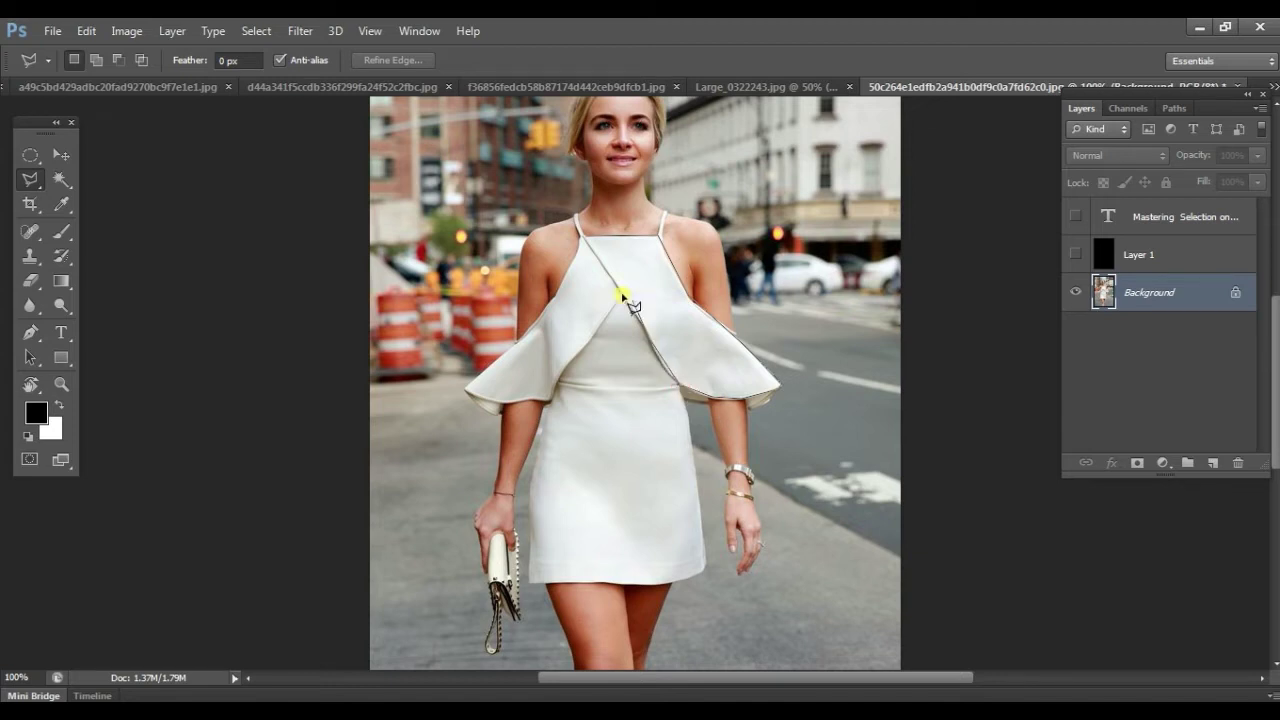
pyautogui.click(589, 238)
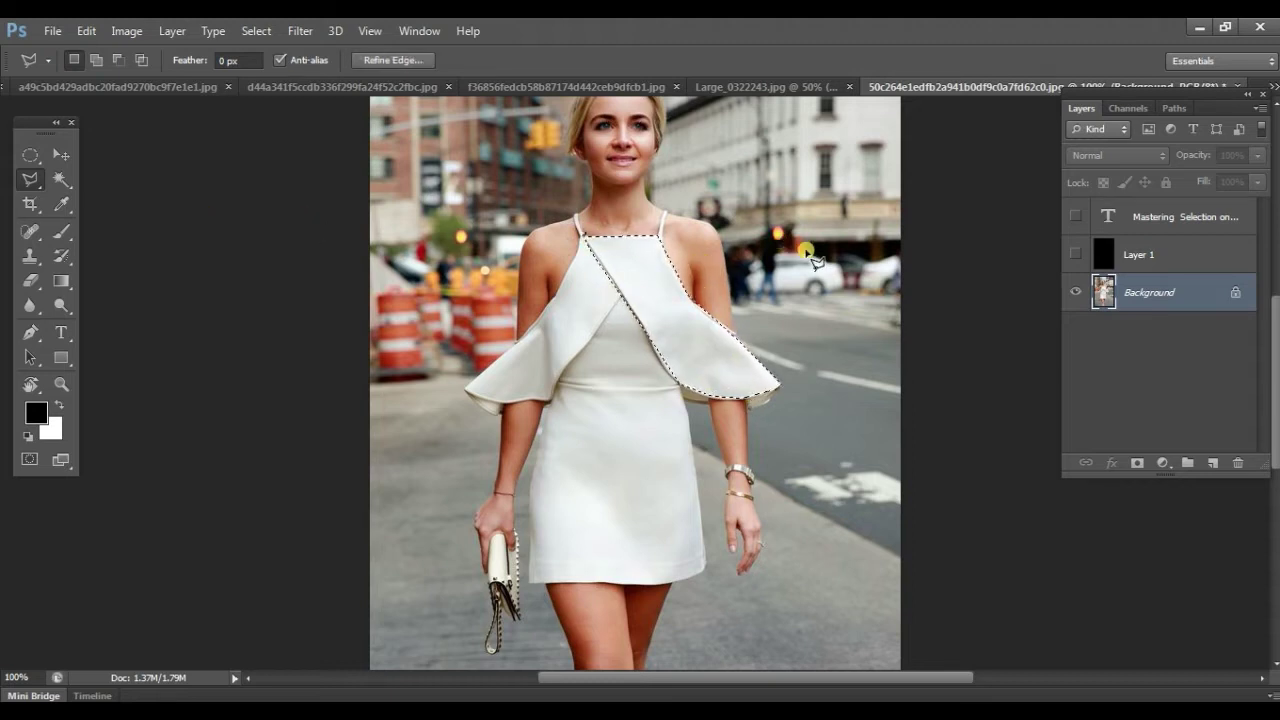
# Paste the copied checked pattern into the panel selection and shift the pattern within it.
pyautogui.hotkey('ctrl', 'shift', 'alt', 'v')
pyautogui.moveTo(700, 336)
pyautogui.mouseDown()
pyautogui.moveTo(714, 271)
pyautogui.moveTo(674, 243)
pyautogui.moveTo(705, 336)
pyautogui.mouseUp()
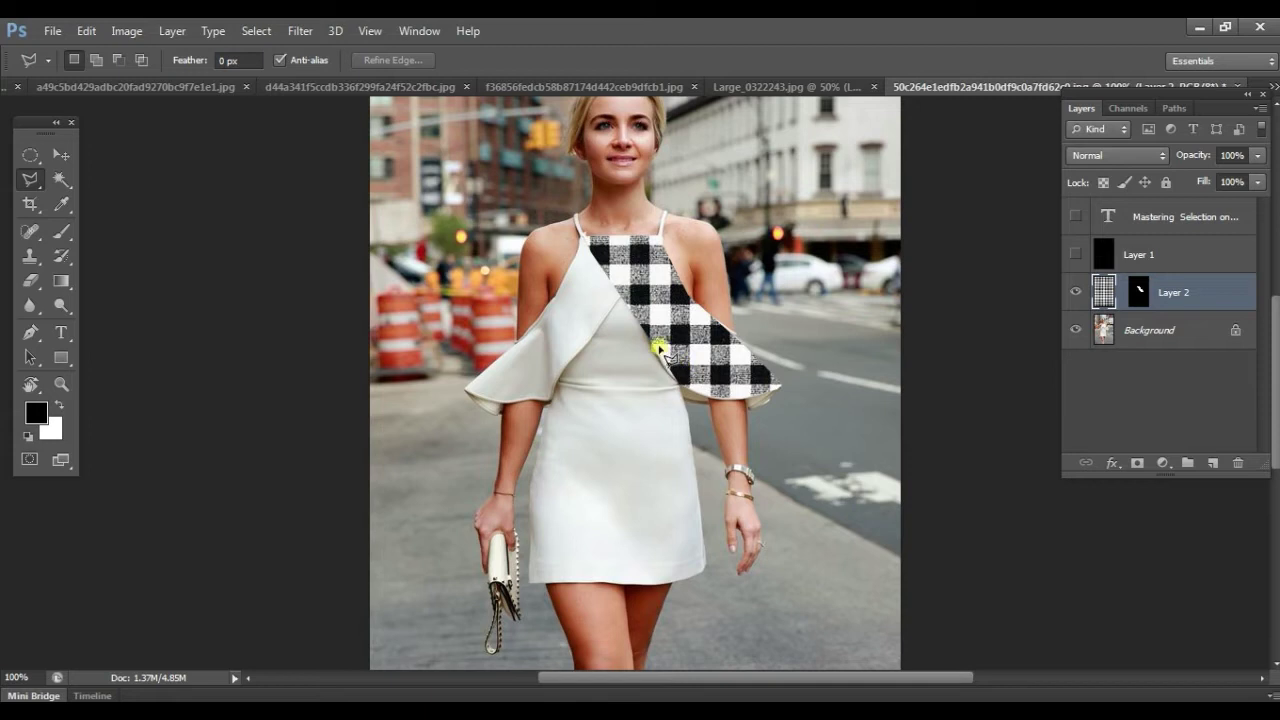
pyautogui.moveTo(680, 337); pyautogui.dragTo(743, 336)
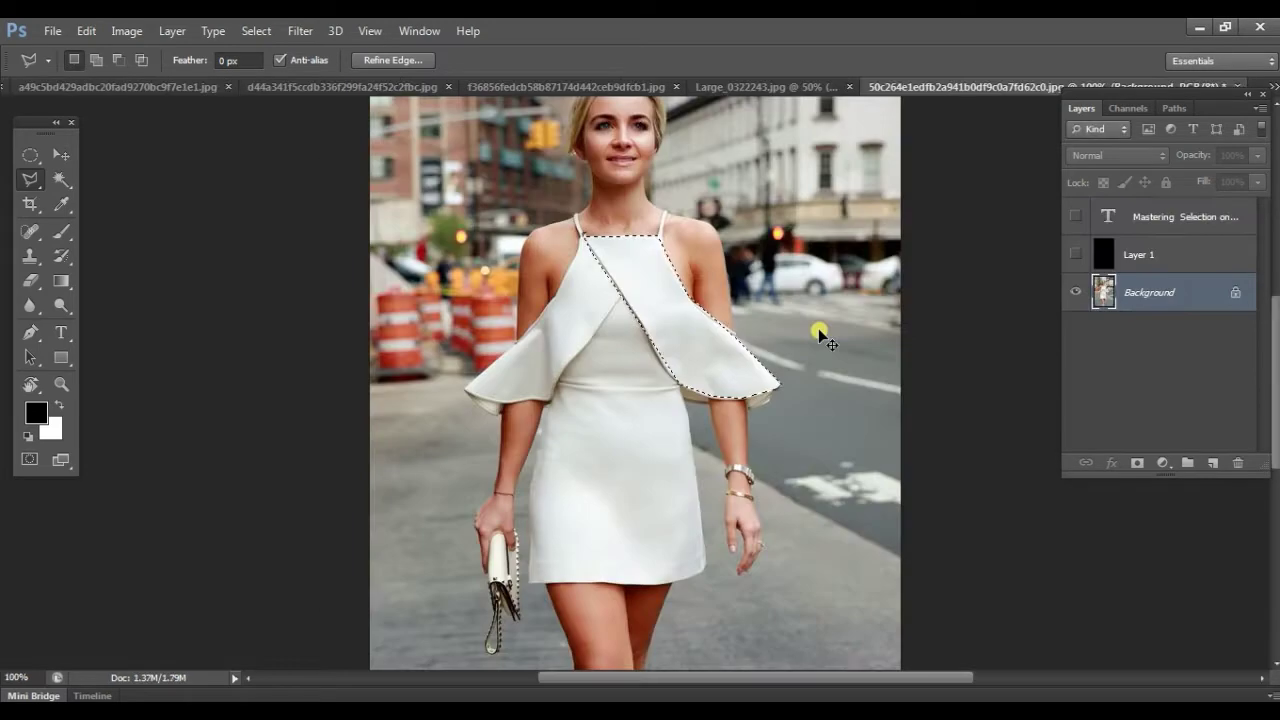
# Repeat the pattern paste and repositioning, undo both, and clear the polygonal selection.
pyautogui.hotkey('ctrl', 'shift', 'alt', 'v')
pyautogui.moveTo(730, 355); pyautogui.dragTo(686, 376)
pyautogui.hotkey('ctrl', 'alt', 'z')
pyautogui.hotkey('ctrl', 'alt', 'z')
pyautogui.hotkey('ctrl', 'alt', 'z')
pyautogui.hotkey('ctrl', 'd')
# Trace the dress's crossing front panel with the Magnetic Lasso and close the outline into a selection.
pyautogui.moveTo(34, 177); pyautogui.dragTo(107, 219)
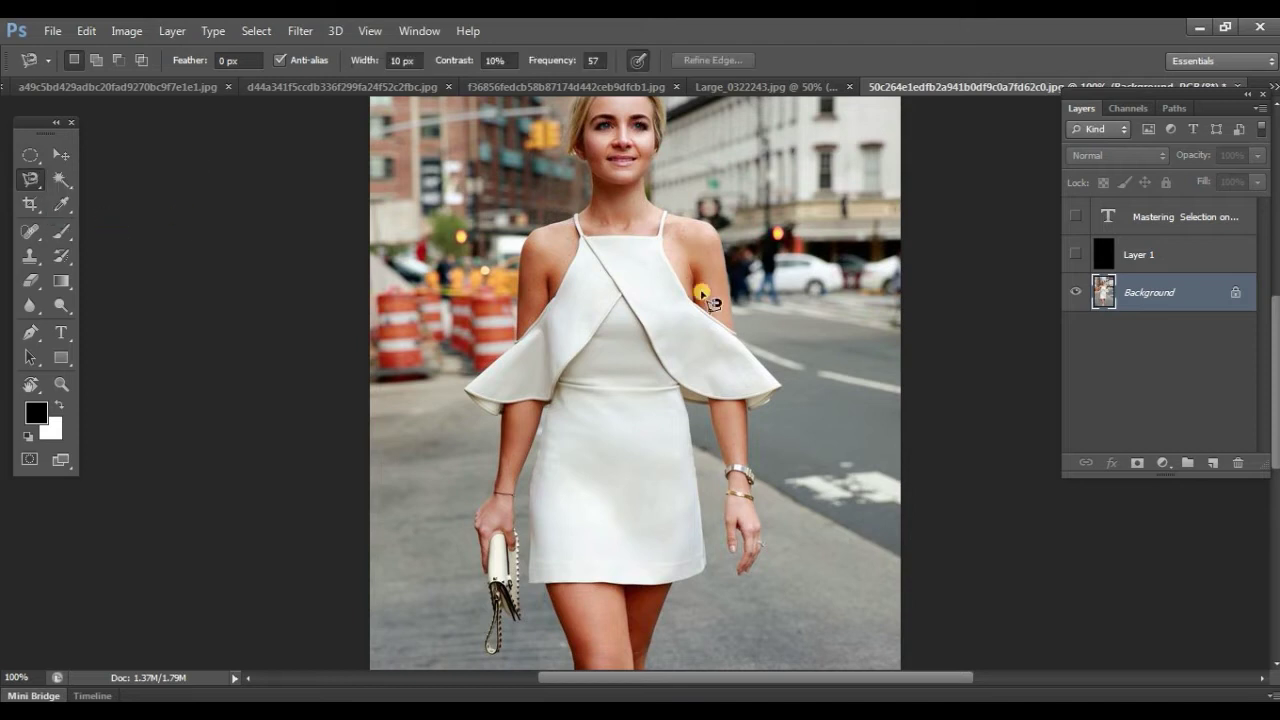
pyautogui.click(663, 238)
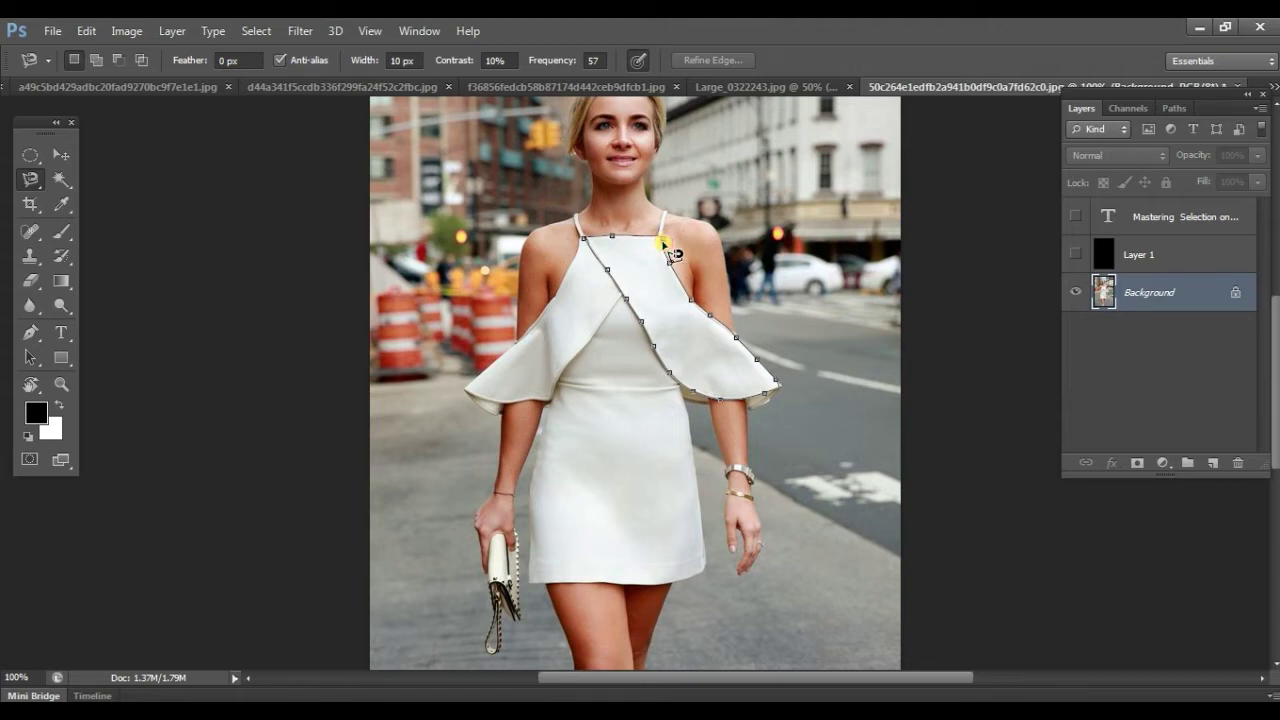
pyautogui.click(666, 246)
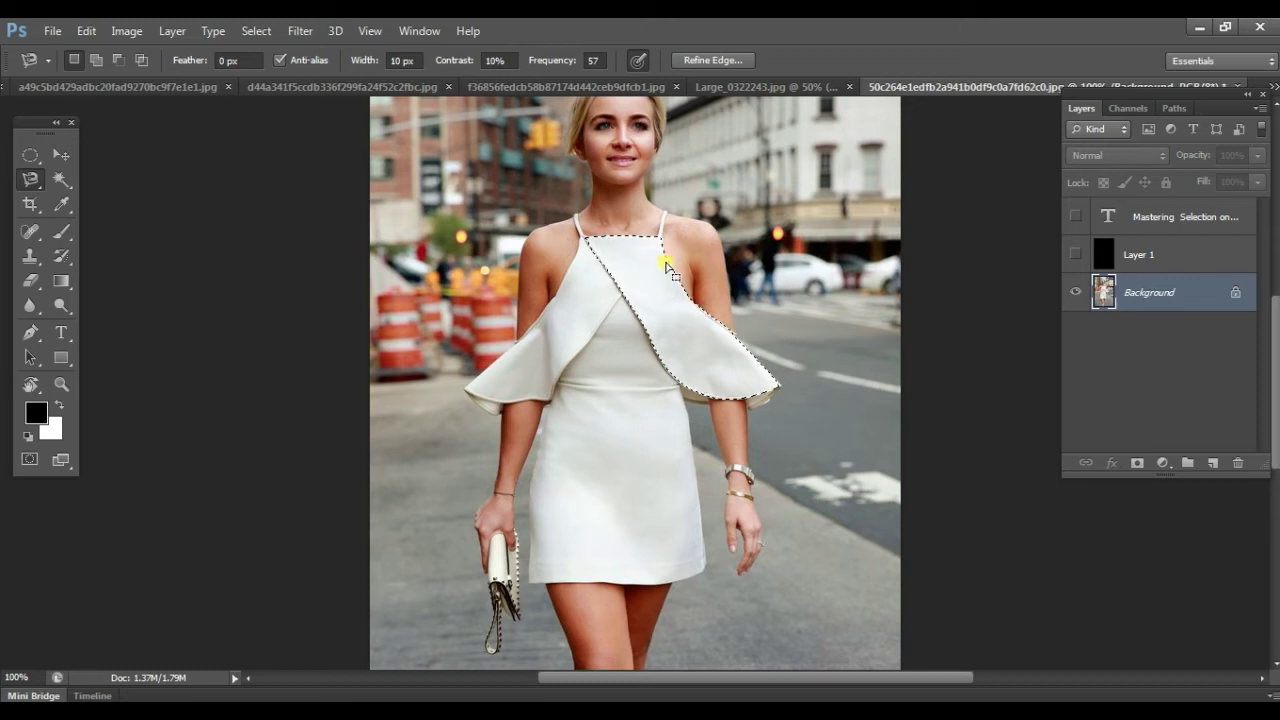
# Try pasting the checked pattern into the magnetic selection and moving it, and undo both.
pyautogui.press('shift')
pyautogui.hotkey('ctrl', 'shift', 'alt', 'v')
pyautogui.moveTo(656, 276); pyautogui.dragTo(612, 252)
pyautogui.hotkey('ctrl', 'alt', 'z')
pyautogui.hotkey('ctrl', 'alt', 'z')
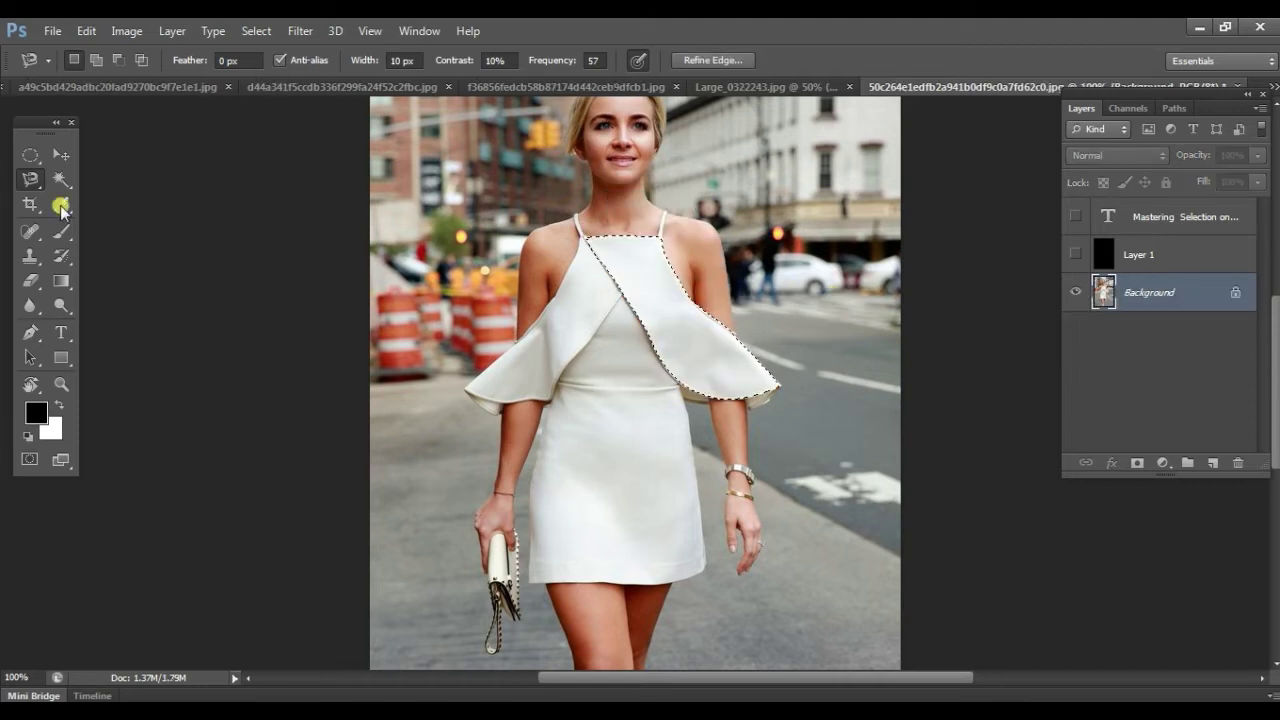
# Activate the Magic Wand tool in add-to-selection mode and clear the magnetic lasso selection from the dress.
pyautogui.click(28, 178)
pyautogui.moveTo(28, 178)
pyautogui.mouseDown()
pyautogui.moveTo(131, 209)
pyautogui.moveTo(25, 176)
pyautogui.mouseUp()
pyautogui.click(61, 179)
pyautogui.moveTo(61, 179)
pyautogui.mouseDown()
pyautogui.moveTo(125, 183)
pyautogui.moveTo(125, 199)
pyautogui.mouseUp()
pyautogui.click(716, 286)
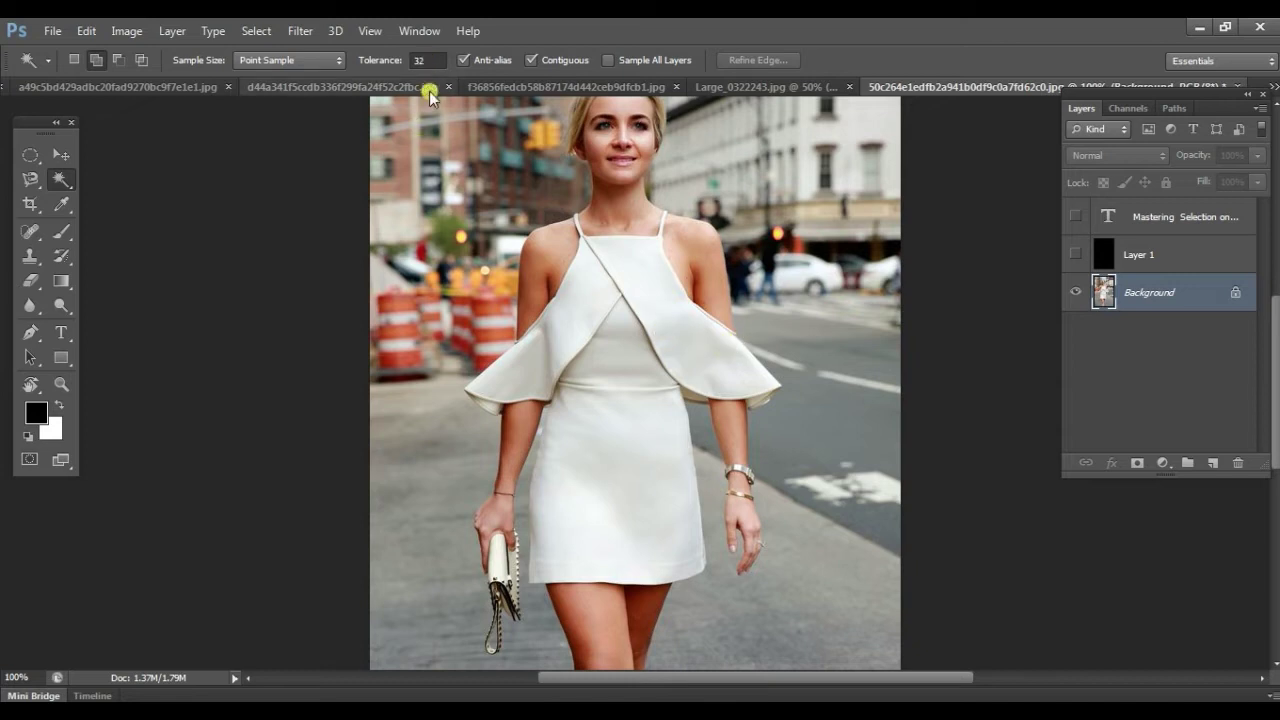
# Try selecting the dress's crossing front panel with the Magic Wand at tolerance 10, and clear the selection.
pyautogui.click(420, 60)
pyautogui.write('10')
pyautogui.press('Return')
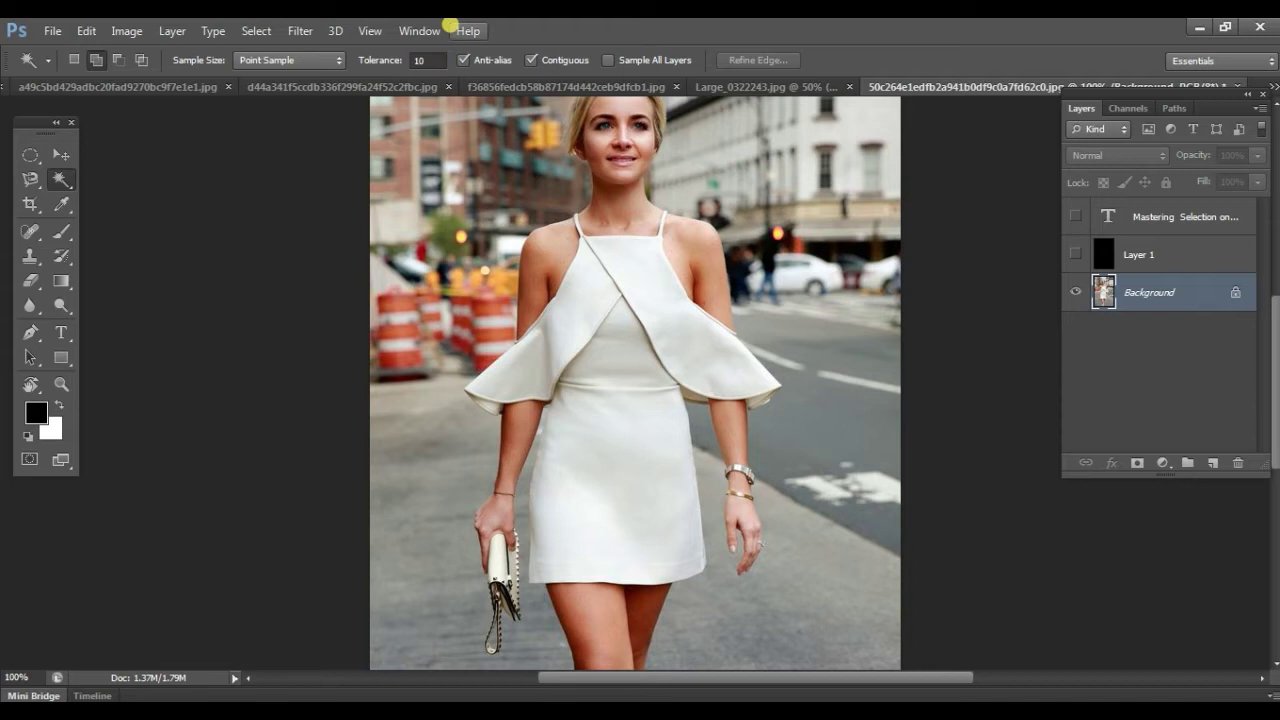
pyautogui.click(671, 316)
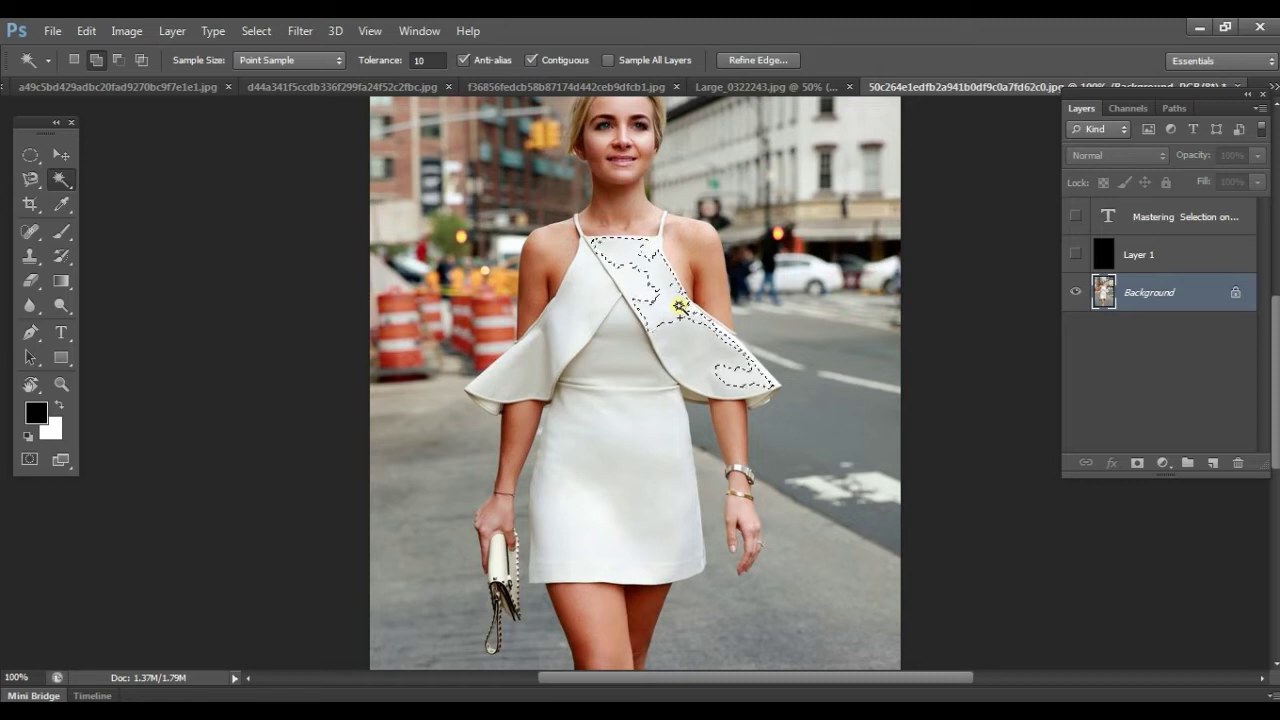
pyautogui.keyDown('shift'); pyautogui.click(653, 279); pyautogui.keyUp('shift')
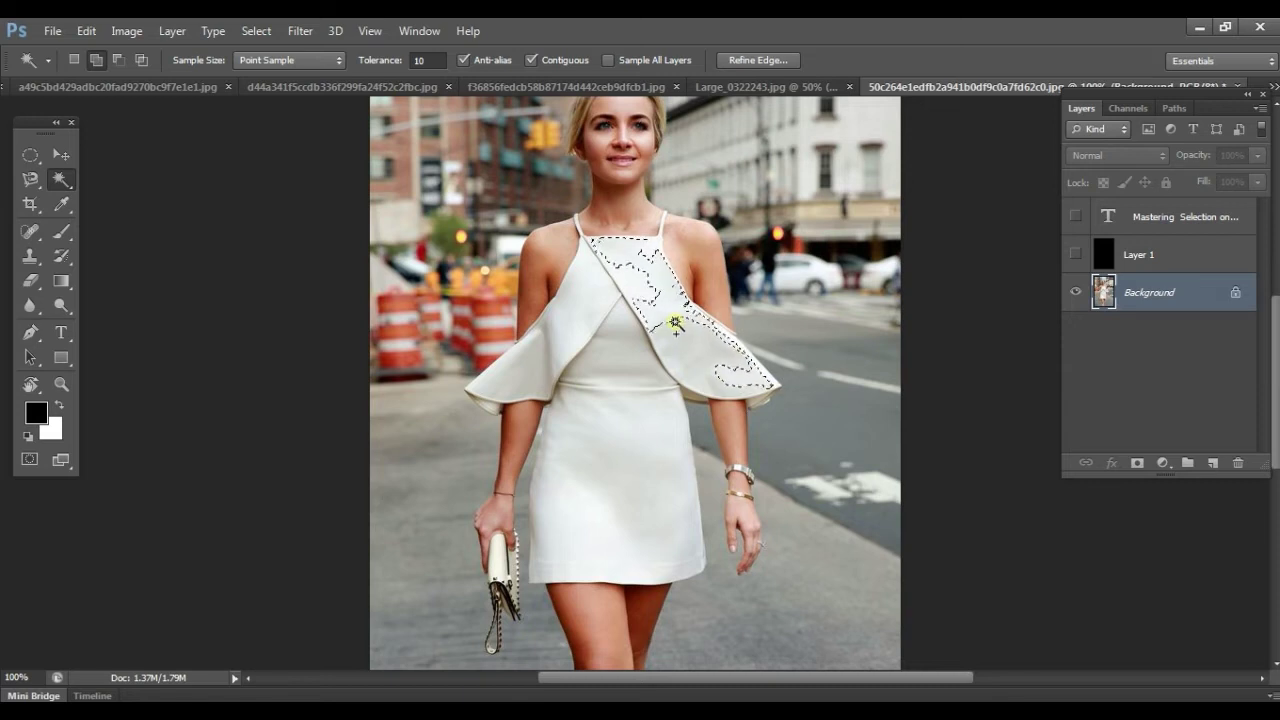
pyautogui.hotkey('ctrl', '+')
pyautogui.hotkey('ctrl', '+')
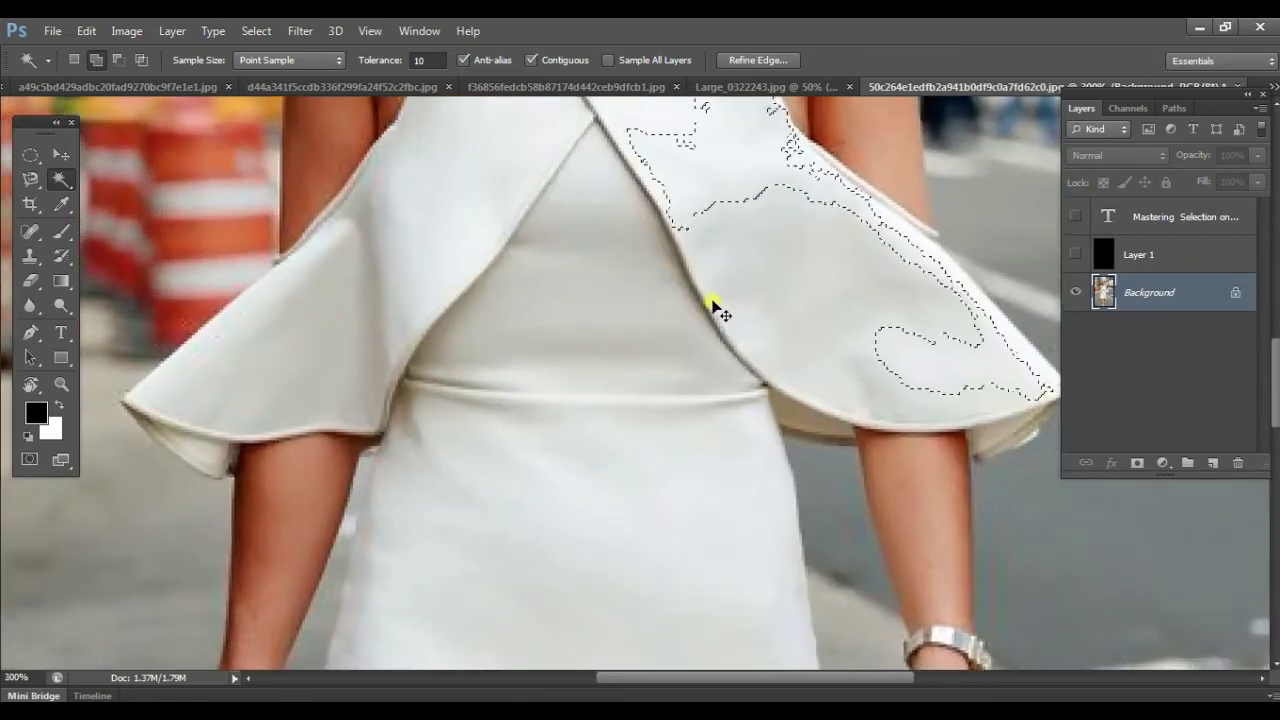
pyautogui.moveTo(771, 191); pyautogui.dragTo(746, 377)
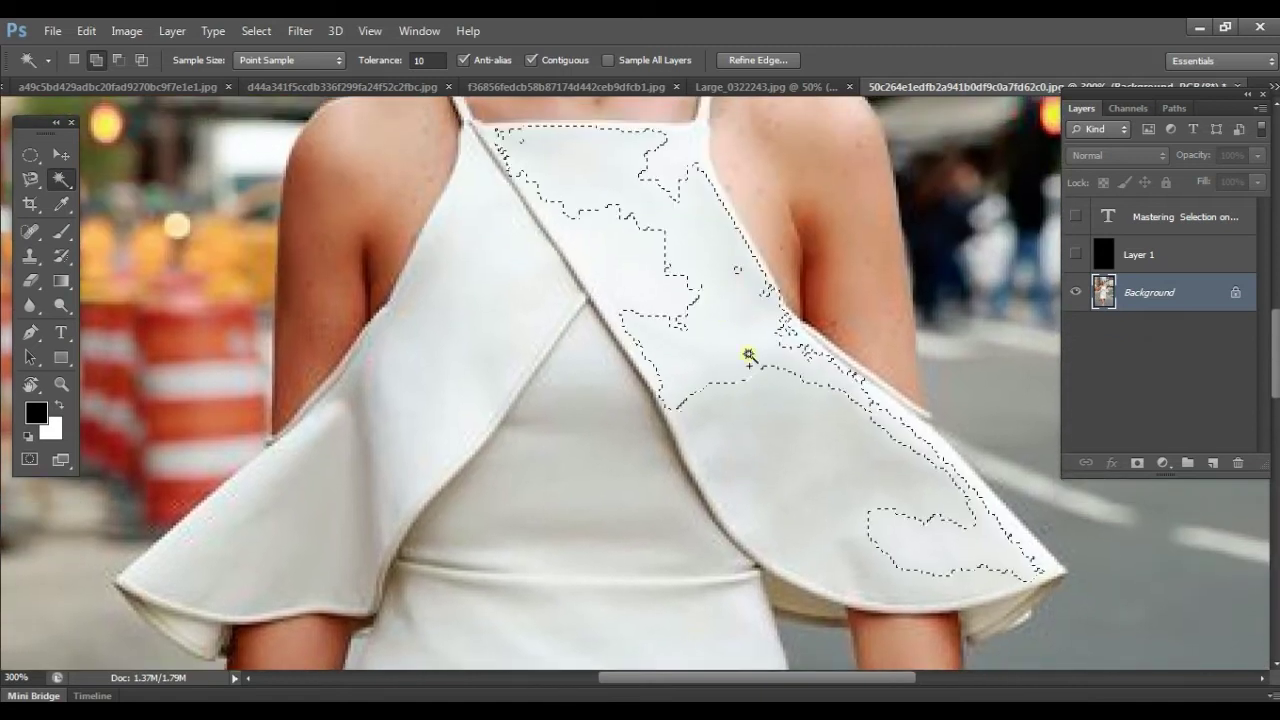
pyautogui.hotkey('ctrl', 'd')
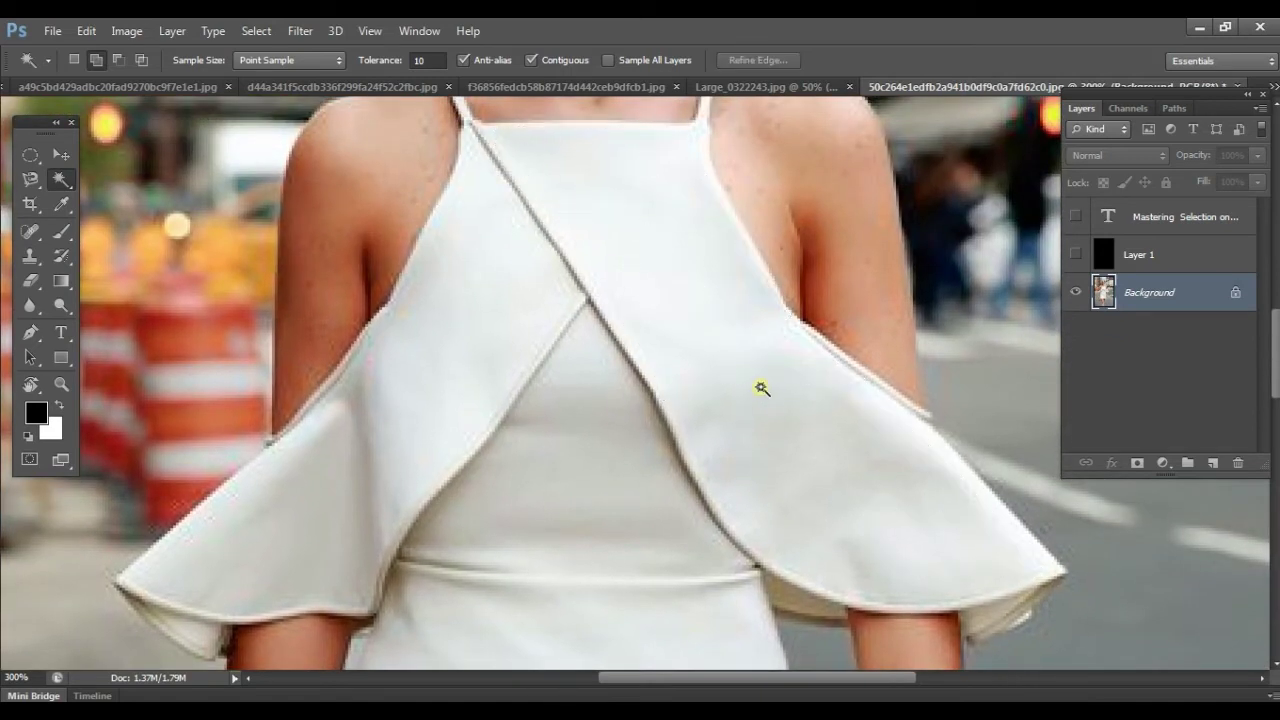
# Try the Magic Wand on the crossing front panel again at tolerance 20, and deselect the result.
pyautogui.click(438, 62)
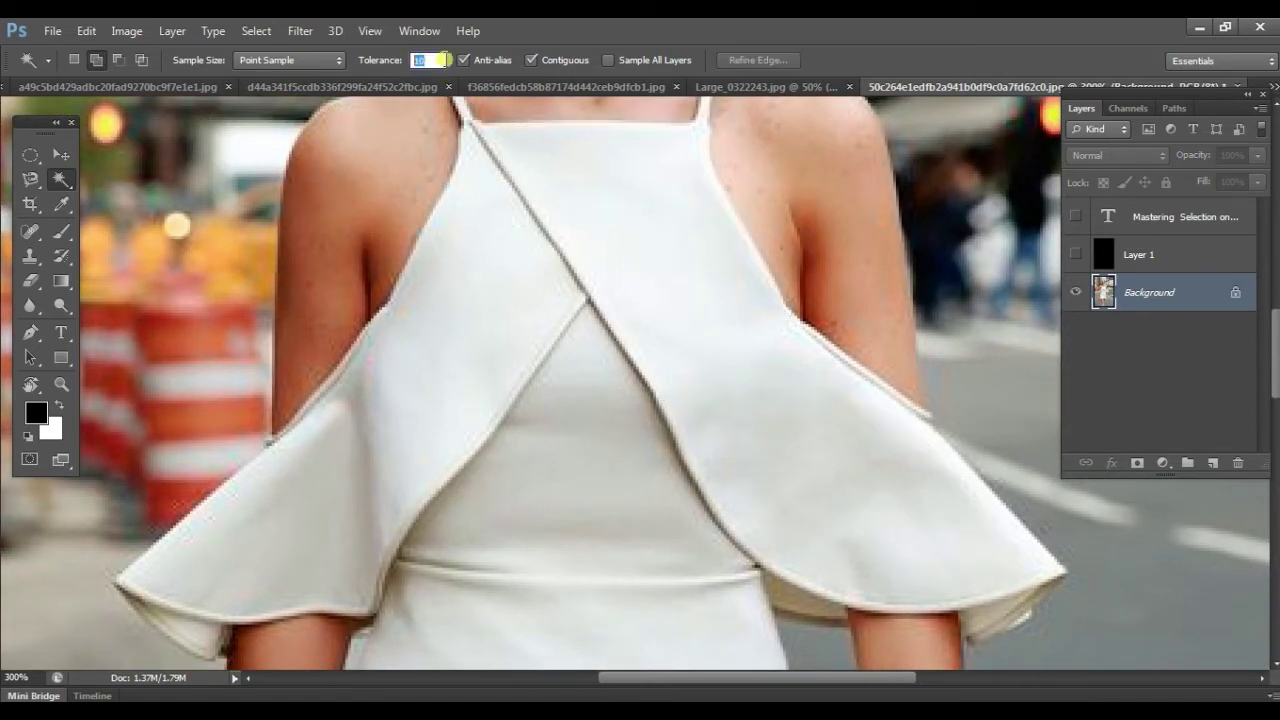
pyautogui.write('20')
pyautogui.press('super+Down')
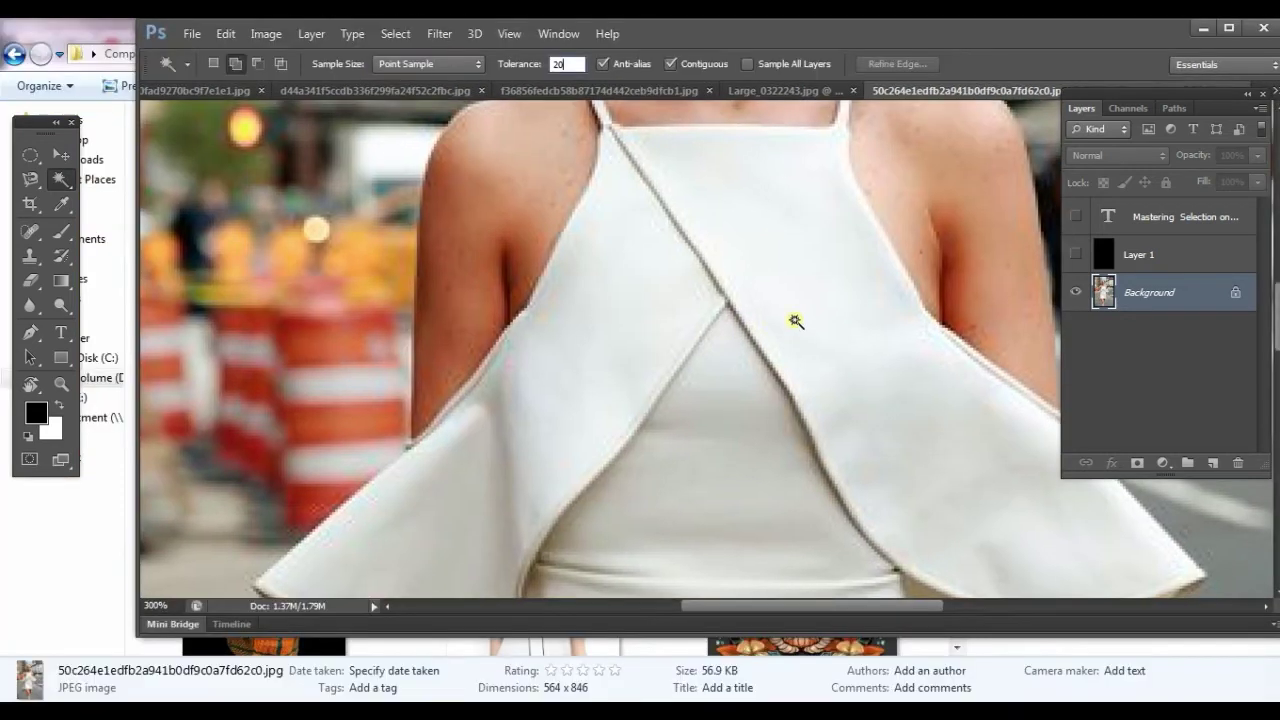
pyautogui.doubleClick(903, 33)
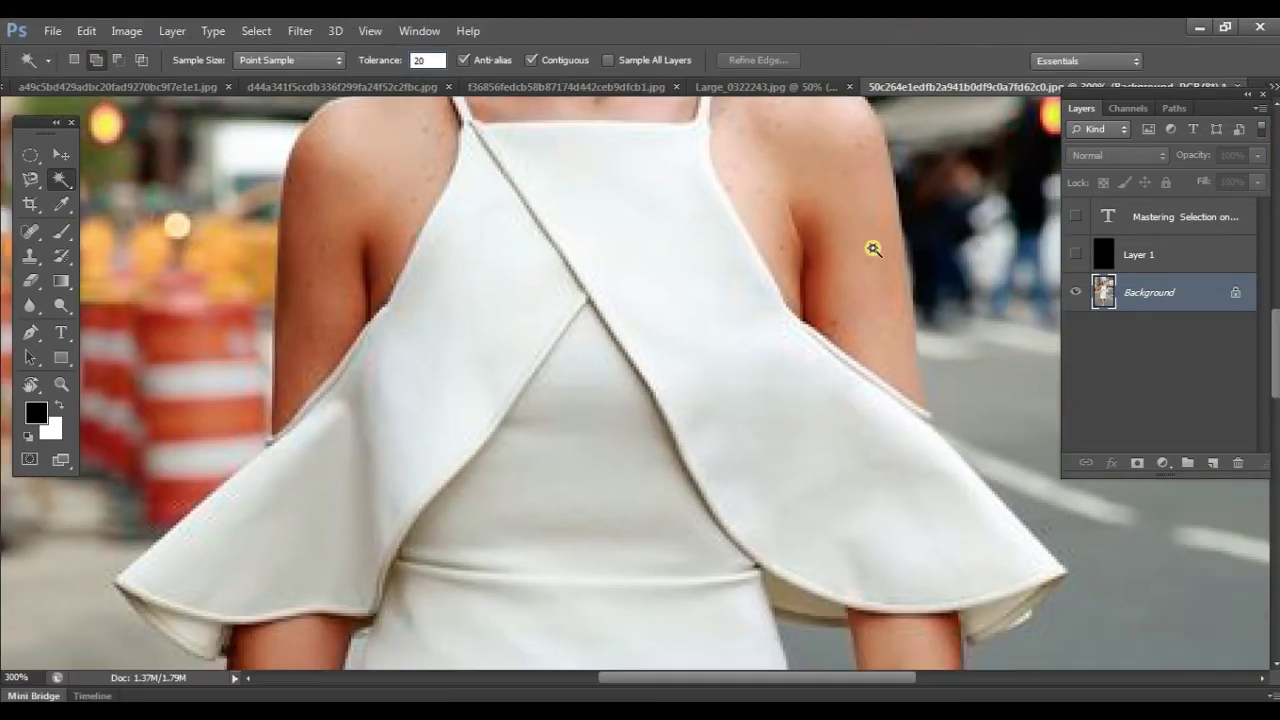
pyautogui.click(671, 307)
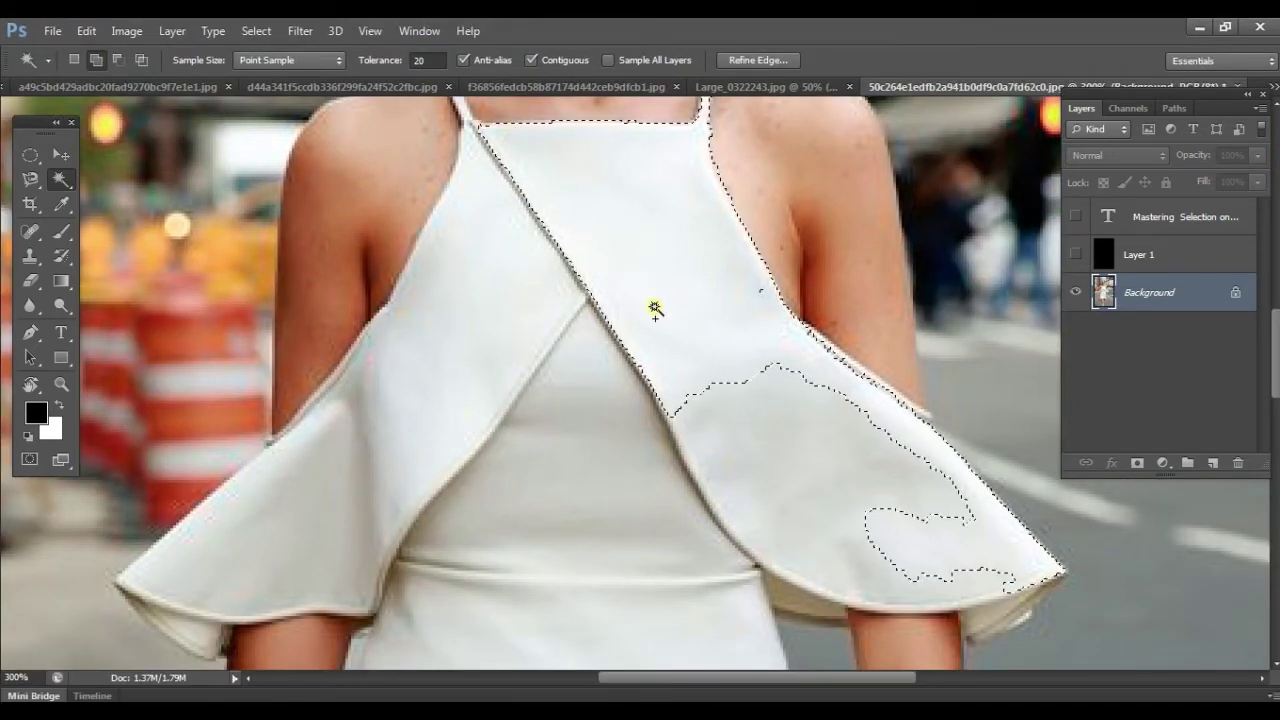
pyautogui.hotkey('ctrl', 'd')
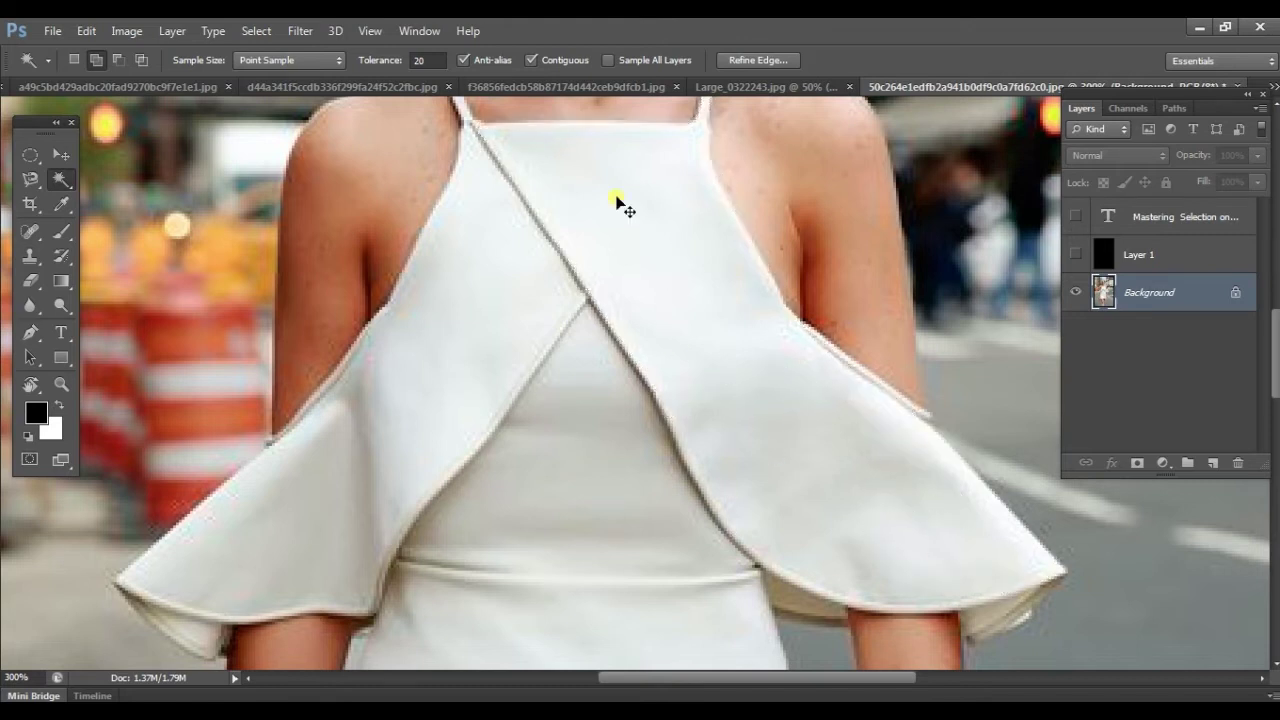
# Select the crossing front panel with the Magic Wand at tolerance 30 and add the missed edge beside its shoulder strap.
pyautogui.click(426, 62)
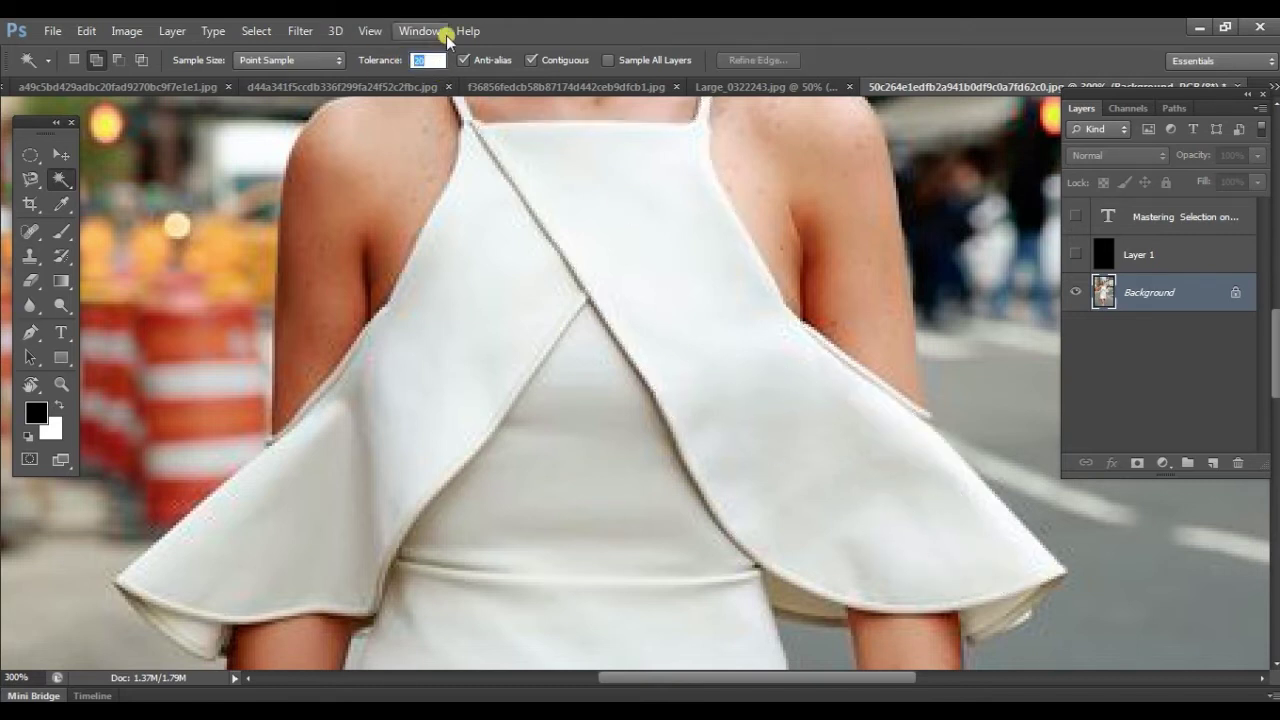
pyautogui.press('Return')
pyautogui.click(777, 379)
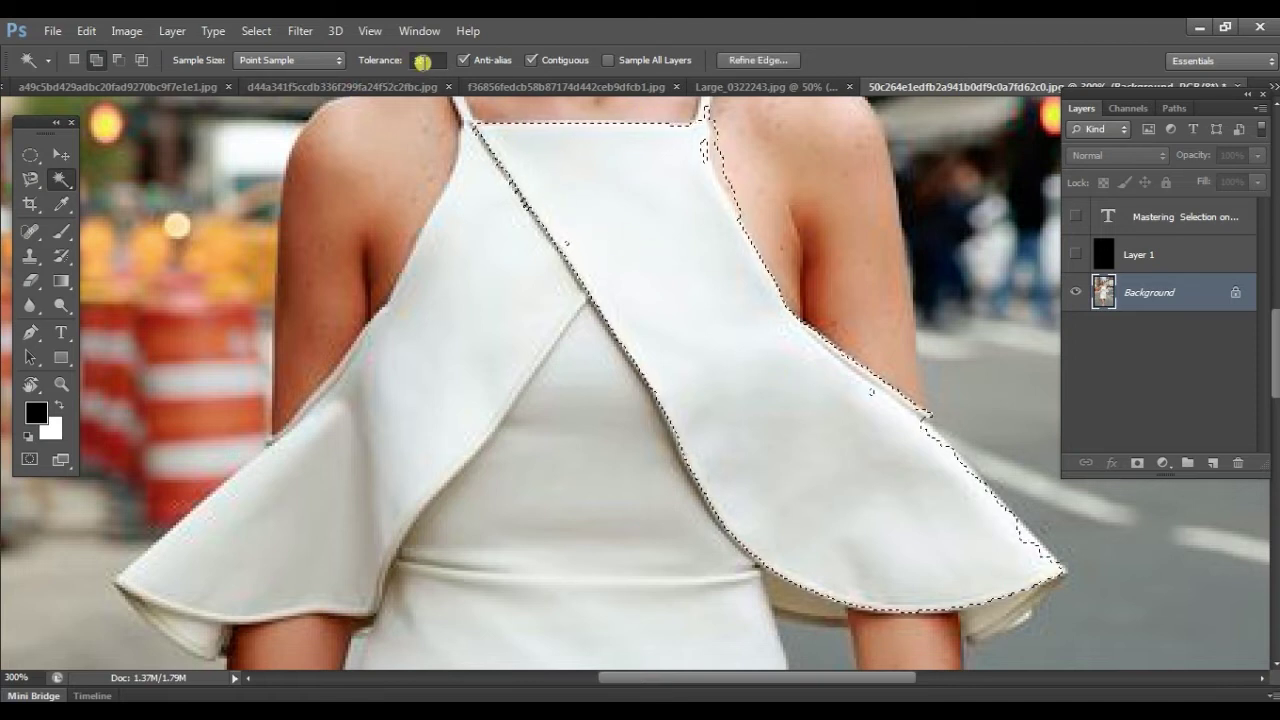
pyautogui.scroll(1, 780, 337)
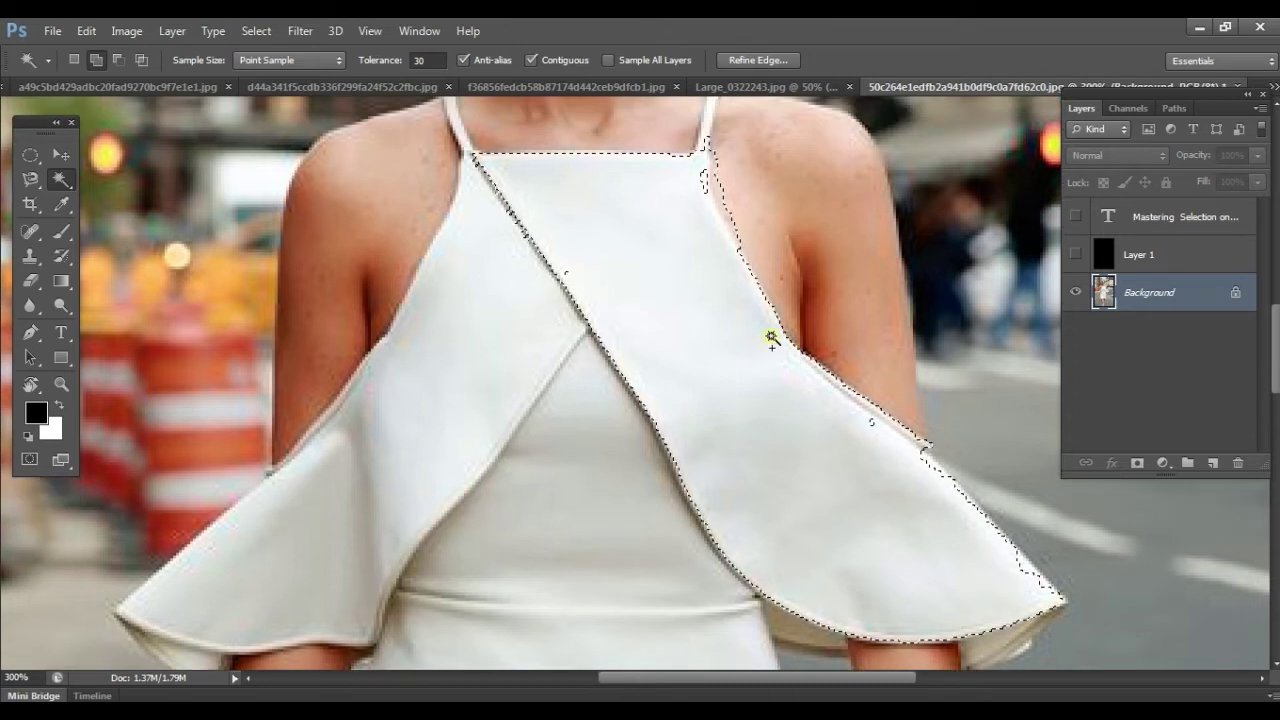
pyautogui.scroll(1, 667, 336)
pyautogui.scroll(-3, 667, 336)
pyautogui.scroll(2, 670, 336)
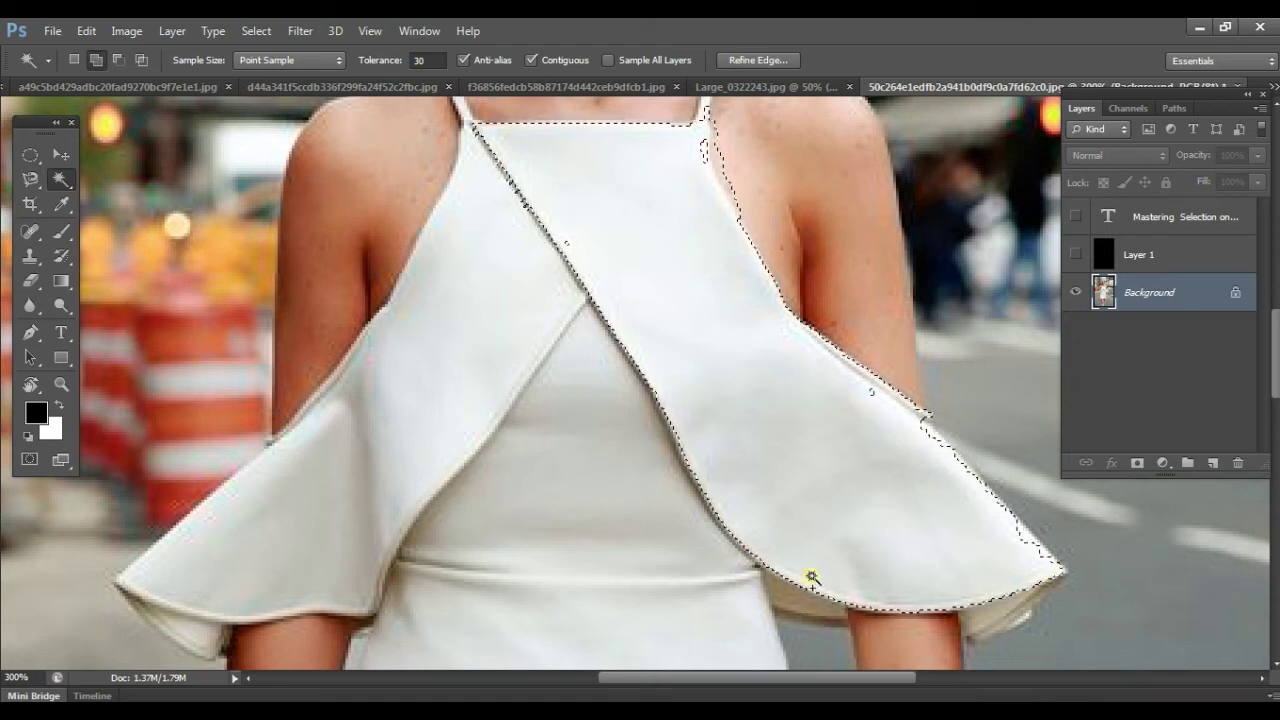
pyautogui.moveTo(741, 334); pyautogui.dragTo(569, 386)
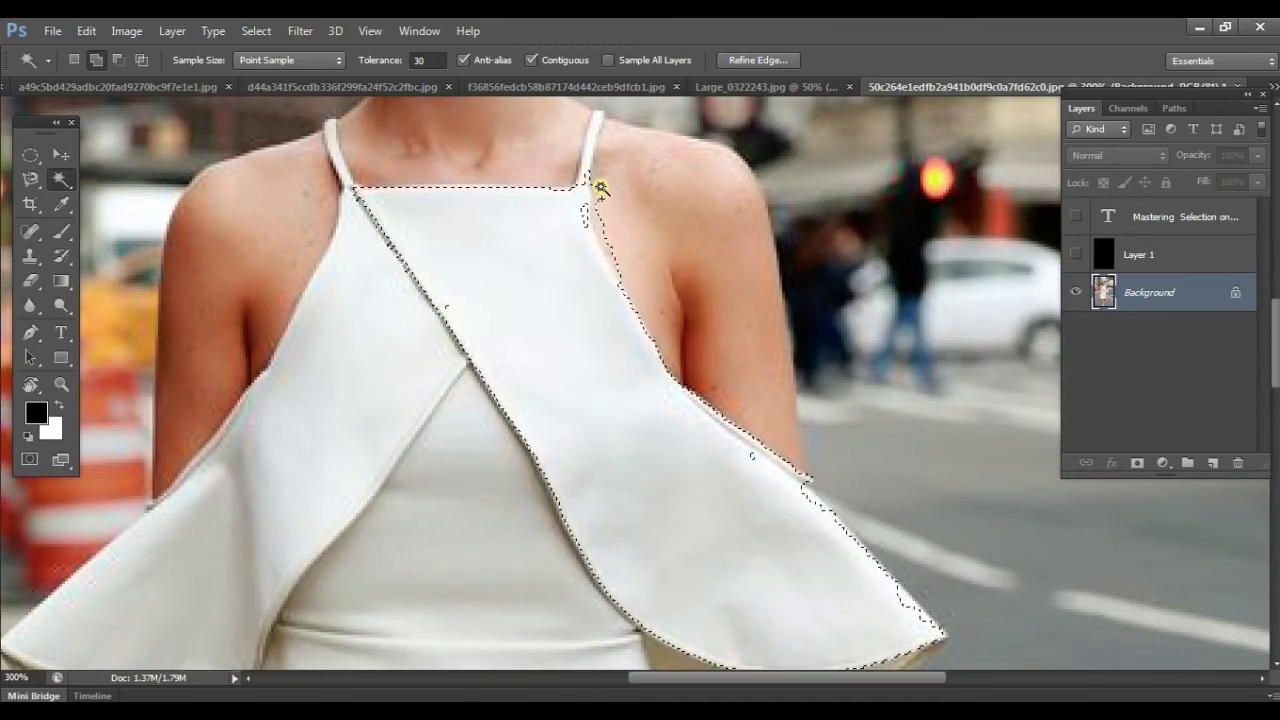
pyautogui.click(589, 209)
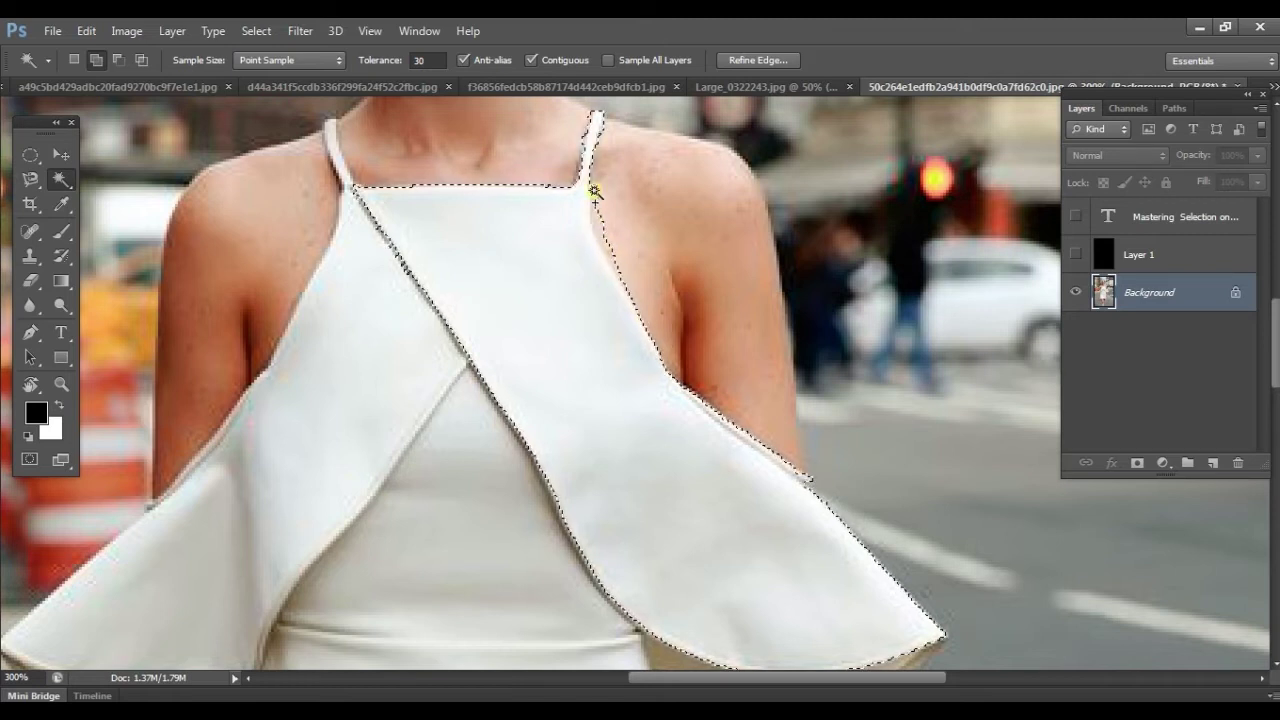
# Subtract the skin area along the crossing panel's armhole edge from the selection with the Polygonal Lasso.
pyautogui.press('space')
pyautogui.moveTo(780, 560)
pyautogui.mouseDown()
pyautogui.moveTo(766, 346)
pyautogui.moveTo(789, 427)
pyautogui.moveTo(789, 542)
pyautogui.mouseUp()
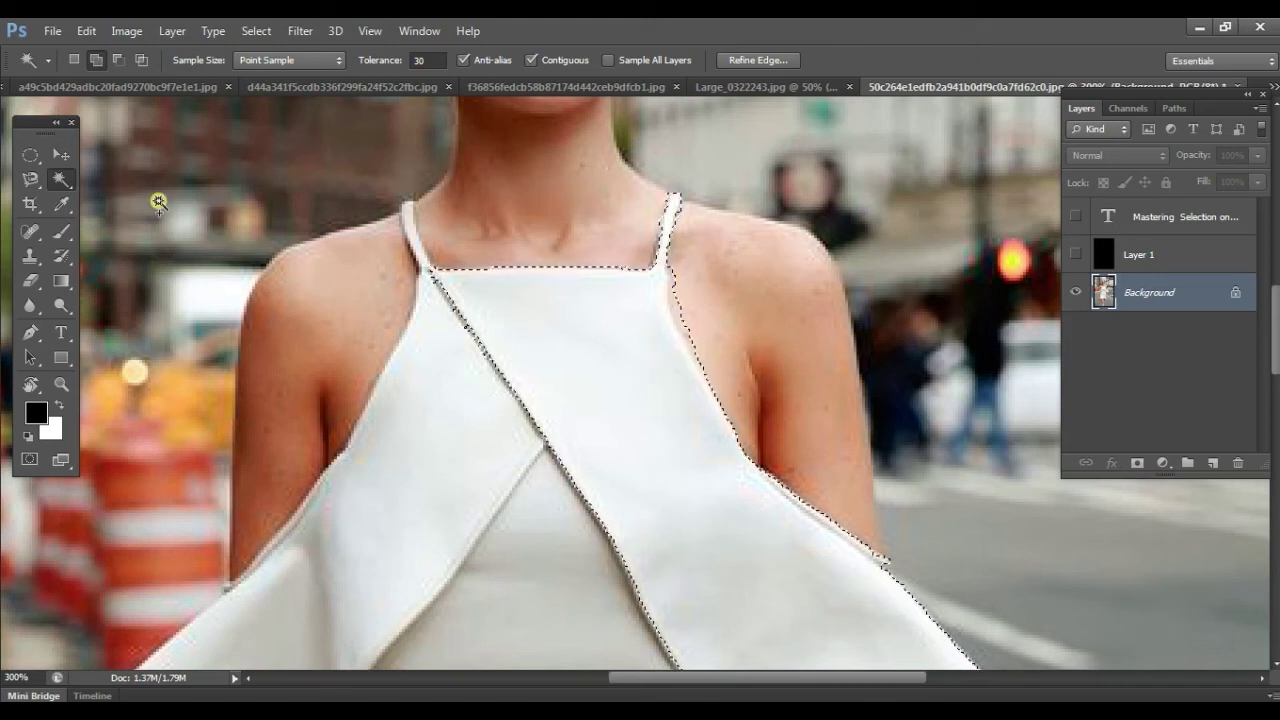
pyautogui.click(32, 179)
pyautogui.moveTo(42, 183); pyautogui.dragTo(131, 195)
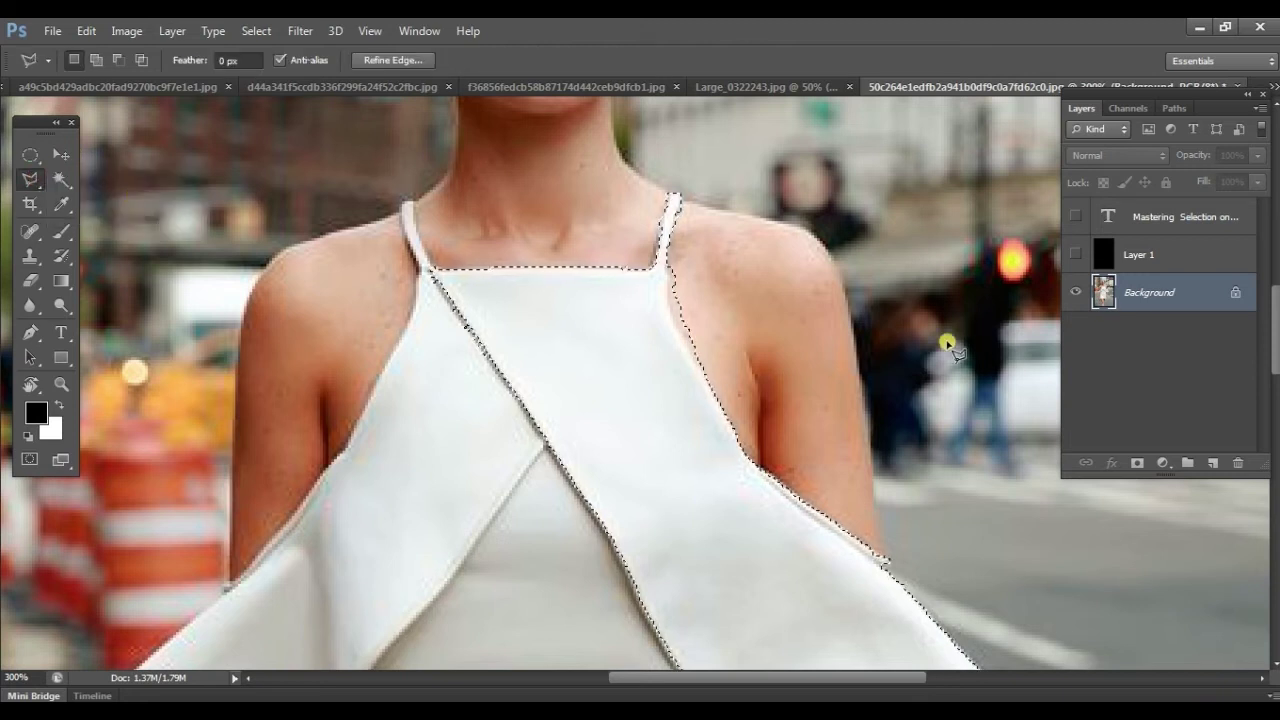
pyautogui.press('alt')
pyautogui.press('alt')
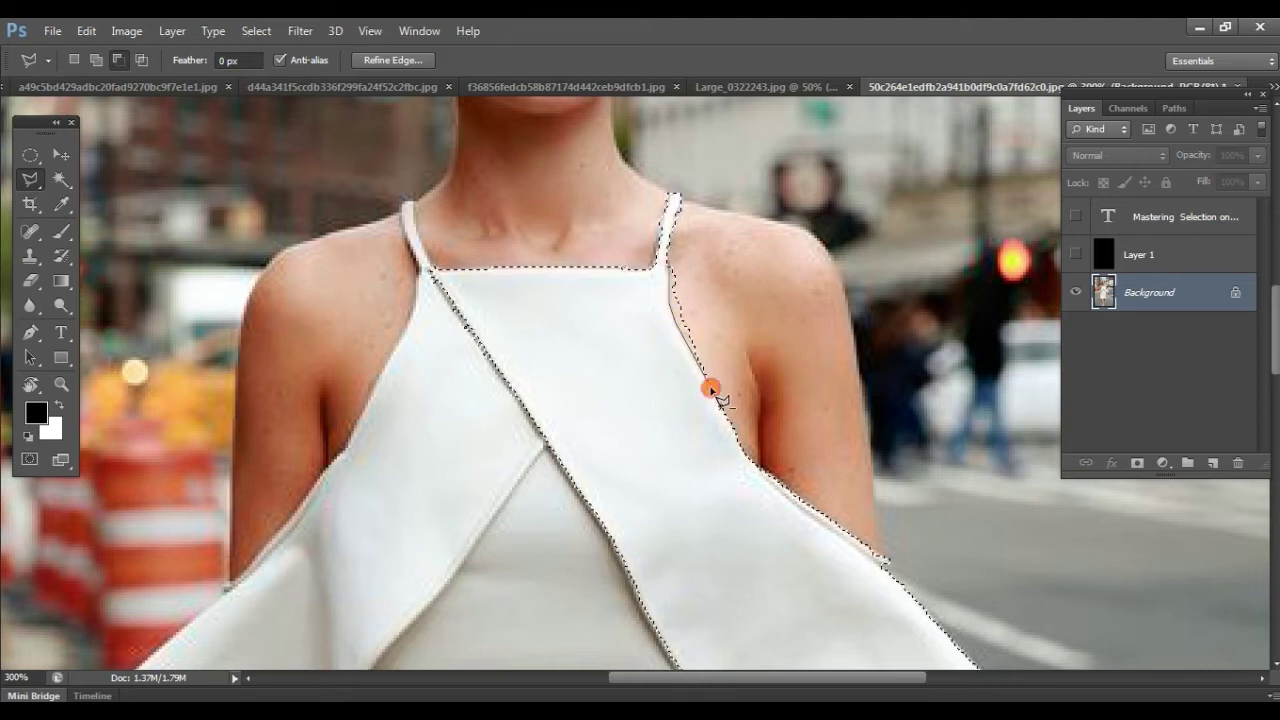
pyautogui.doubleClick(764, 375)
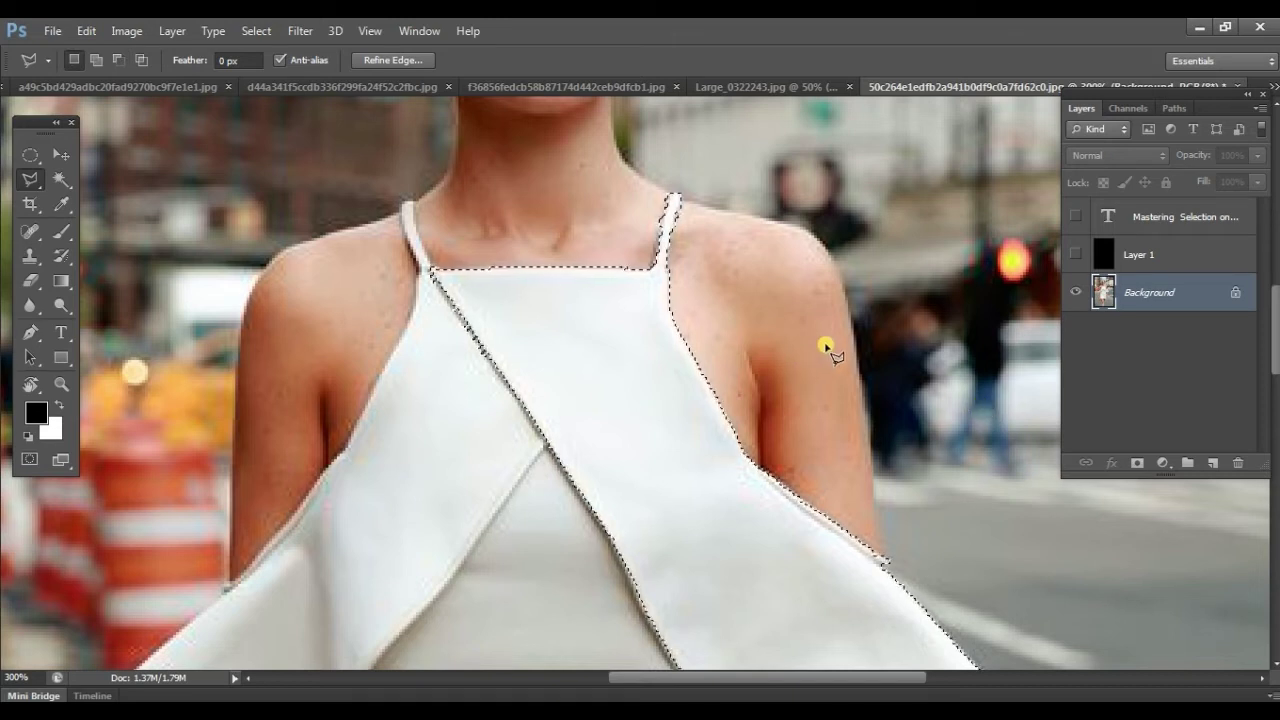
# Outline an area along the armhole edge with the Polygonal Lasso to add it to the panel selection.
pyautogui.press('alt')
pyautogui.press('shift')
pyautogui.click(667, 250)
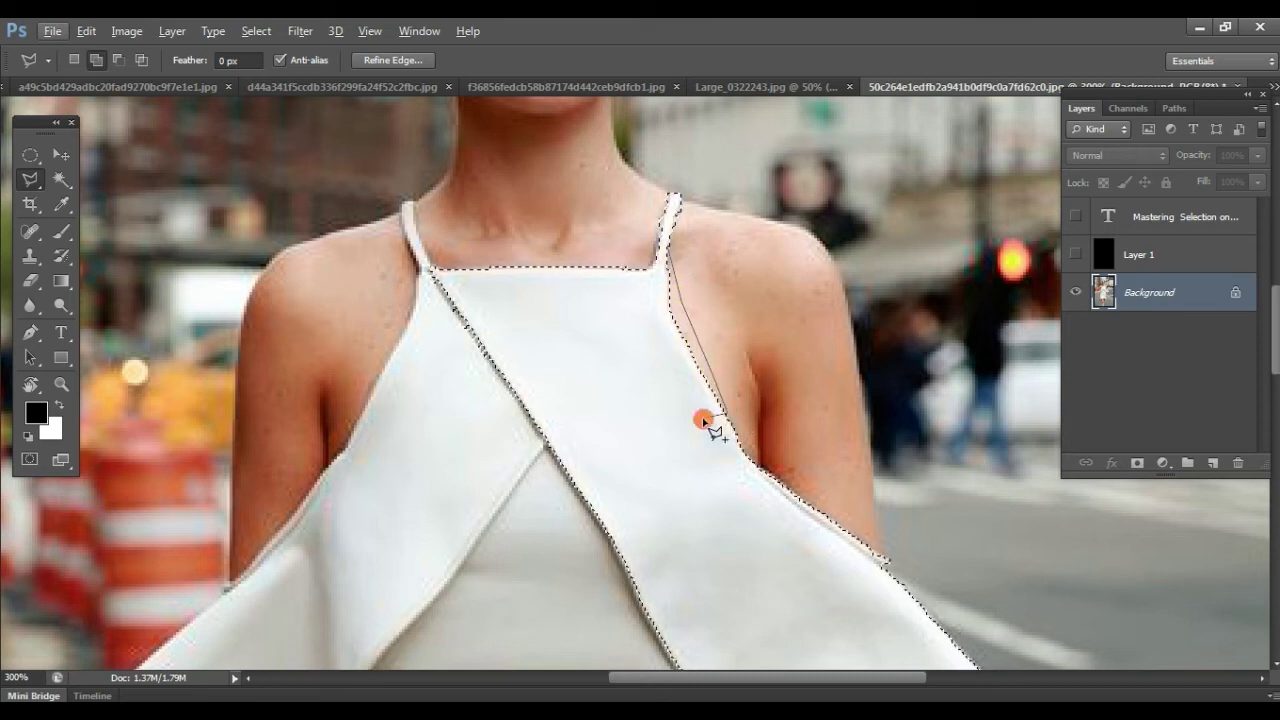
pyautogui.click(656, 271)
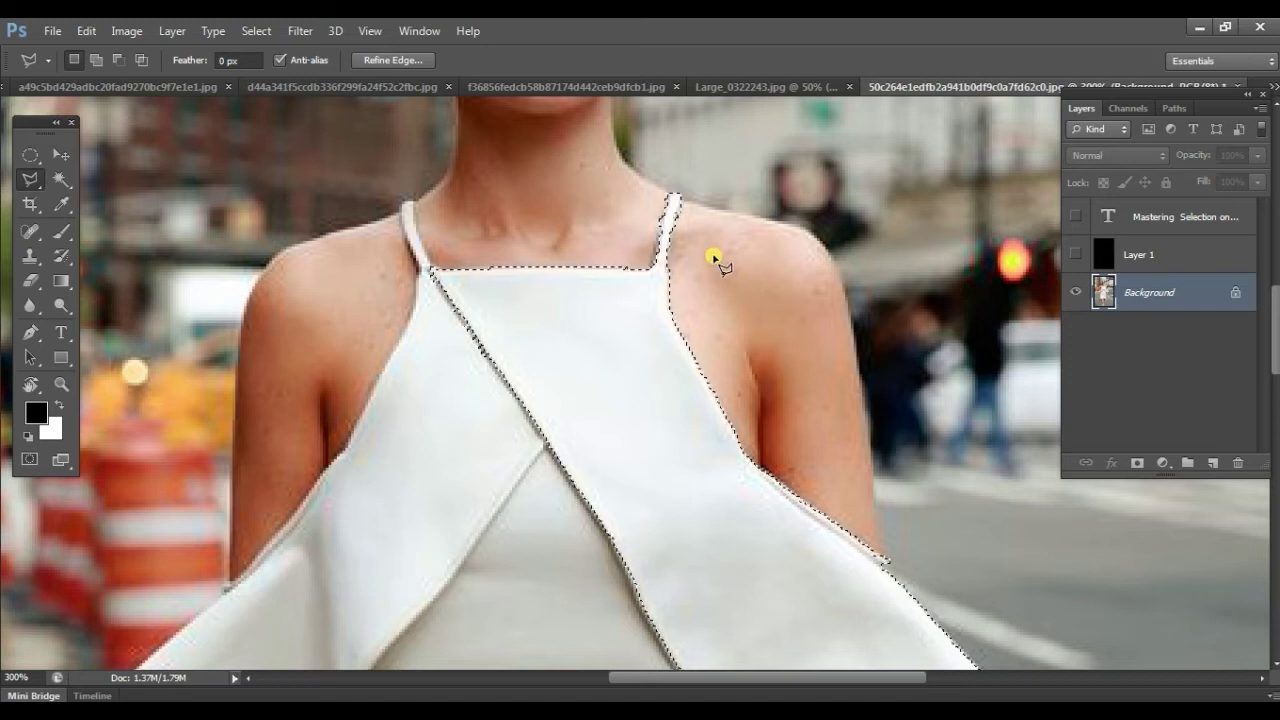
# Subtract the sliver along the shoulder strap's inner edge from the selection with the Polygonal Lasso.
pyautogui.click(671, 194)
pyautogui.click(649, 267)
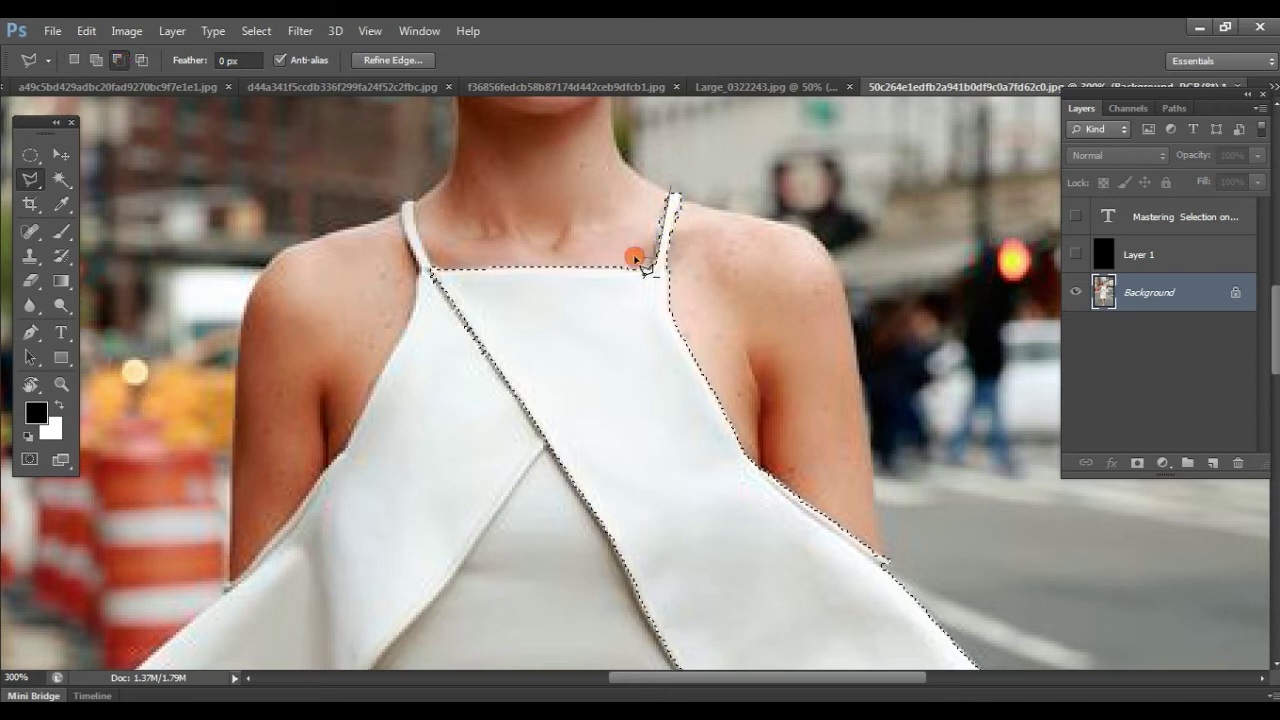
pyautogui.click(627, 191)
# Switch back to the Magic Wand at tolerance 30 and sample the crossing front panel again.
pyautogui.moveTo(791, 477); pyautogui.dragTo(843, 430)
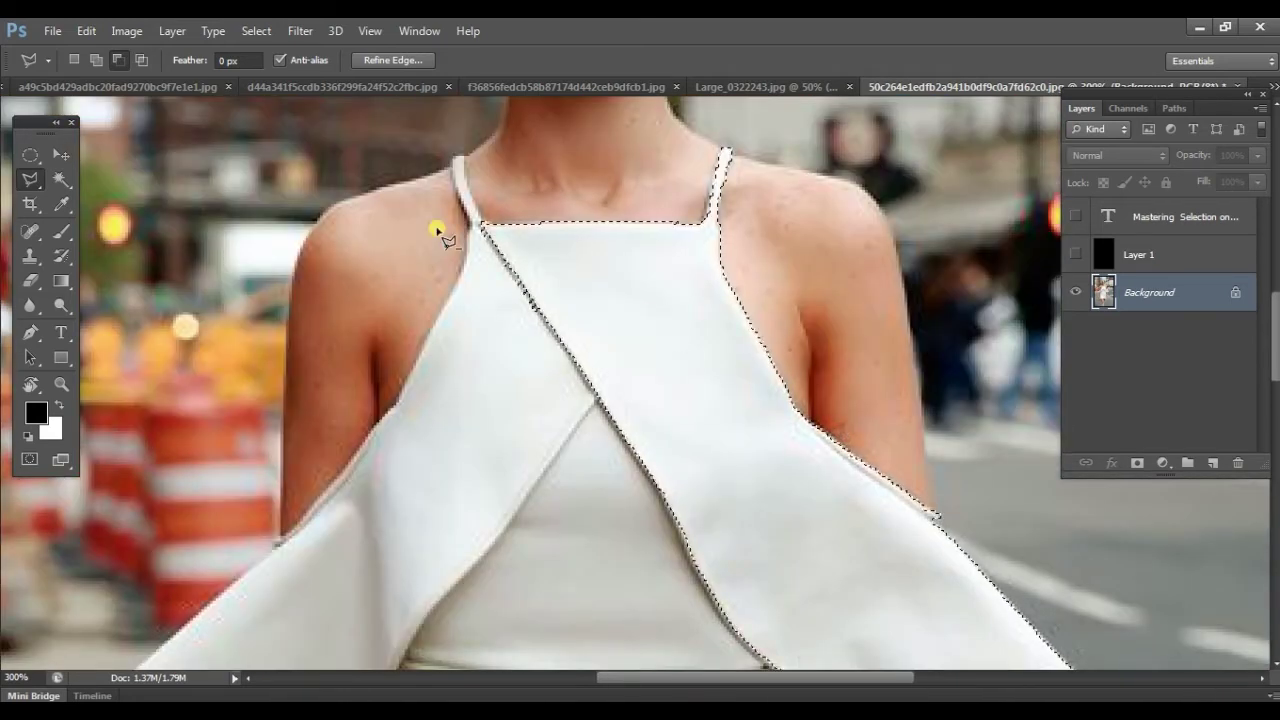
pyautogui.click(59, 179)
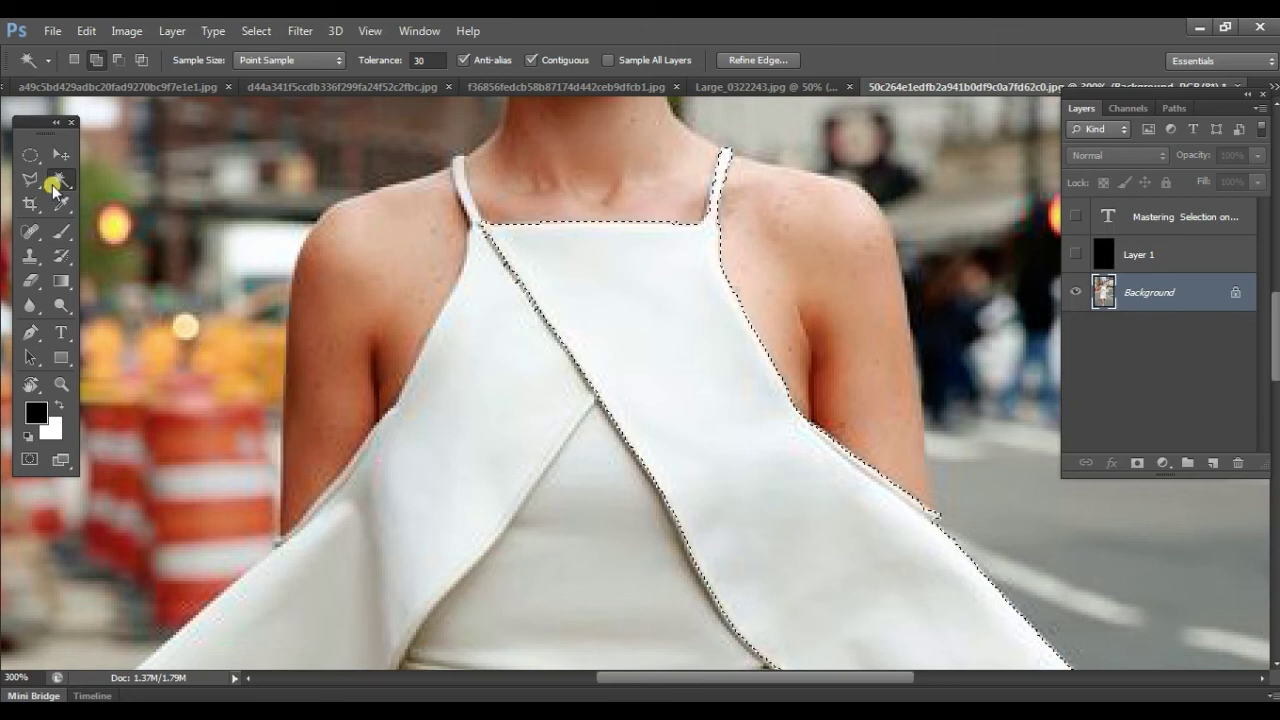
pyautogui.click(416, 60)
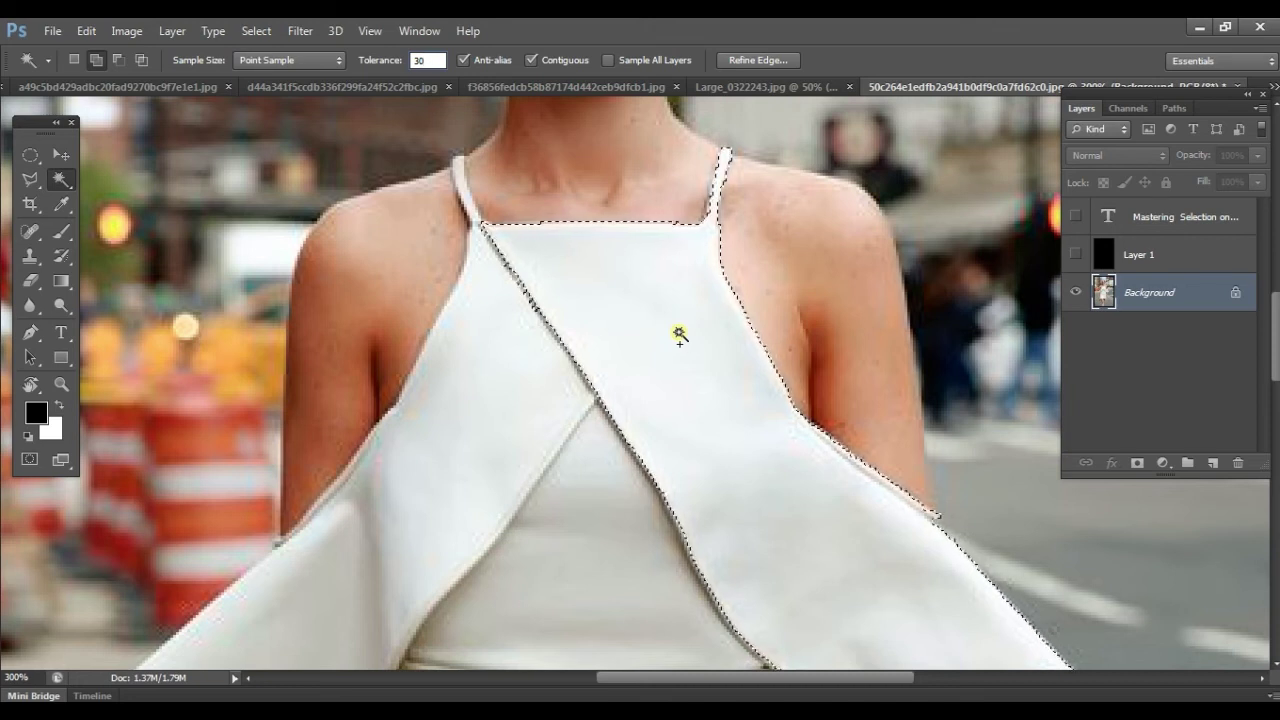
pyautogui.hotkey('ctrl', '1')
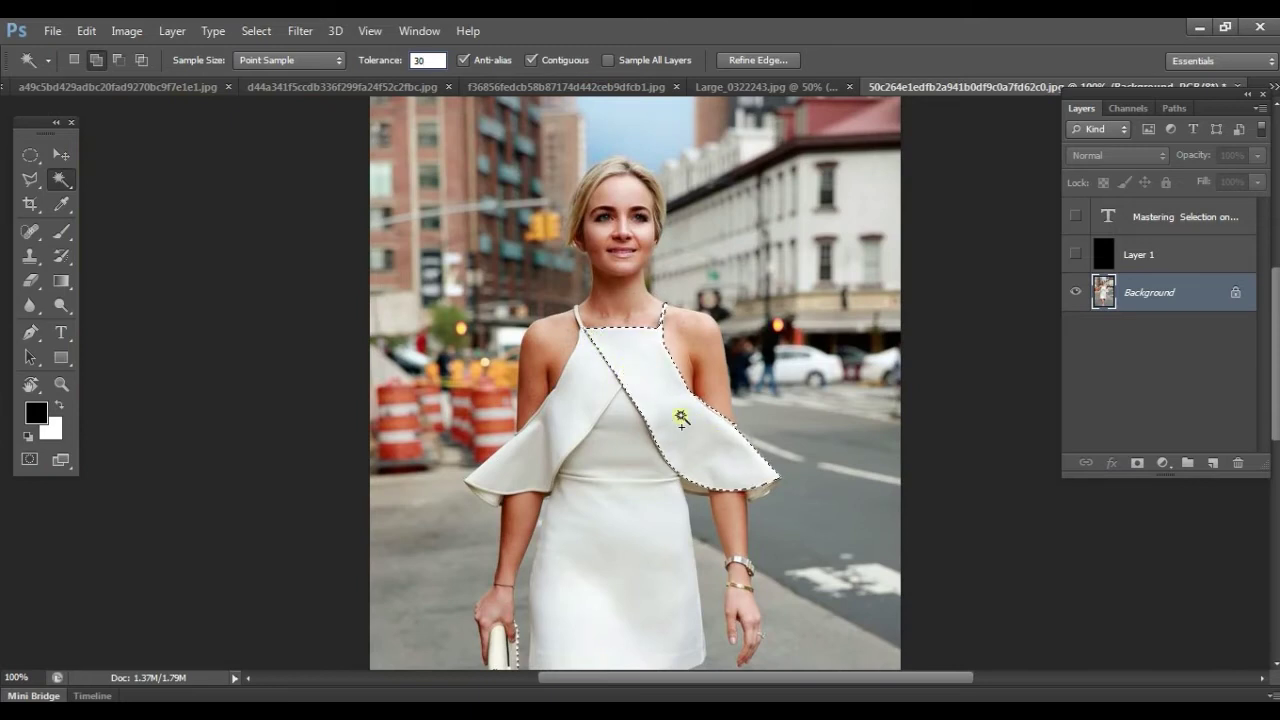
pyautogui.hotkey('ctrl', '+')
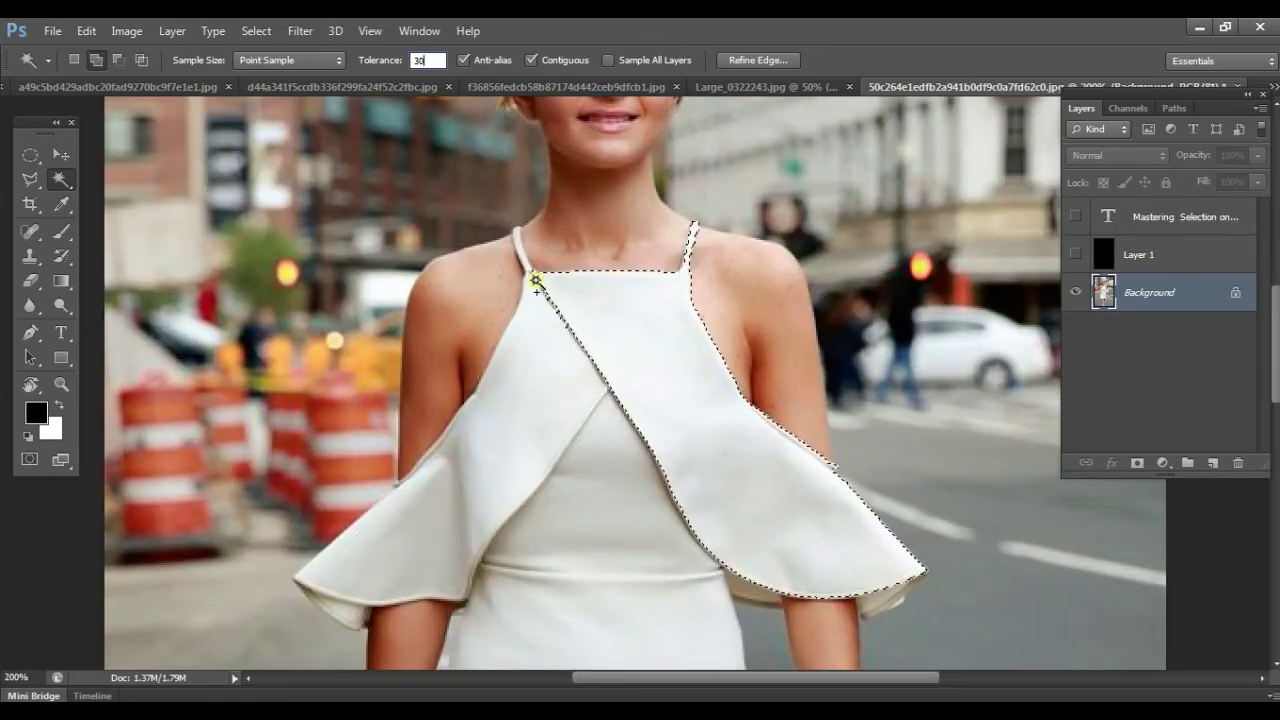
pyautogui.click(626, 347)
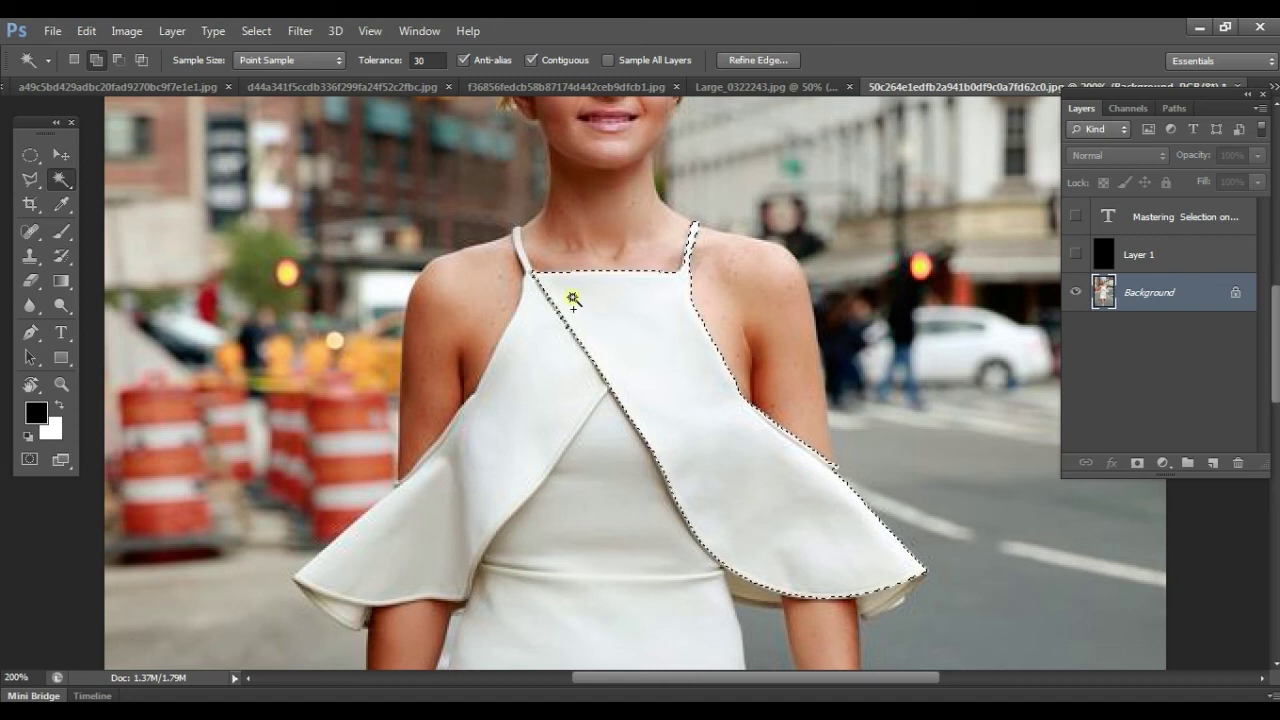
# Add the opposite front panel with its strap, and the area around the other shoulder strap, to the Magic Wand selection.
pyautogui.keyDown('shift'); pyautogui.click(518, 232); pyautogui.keyUp('shift')
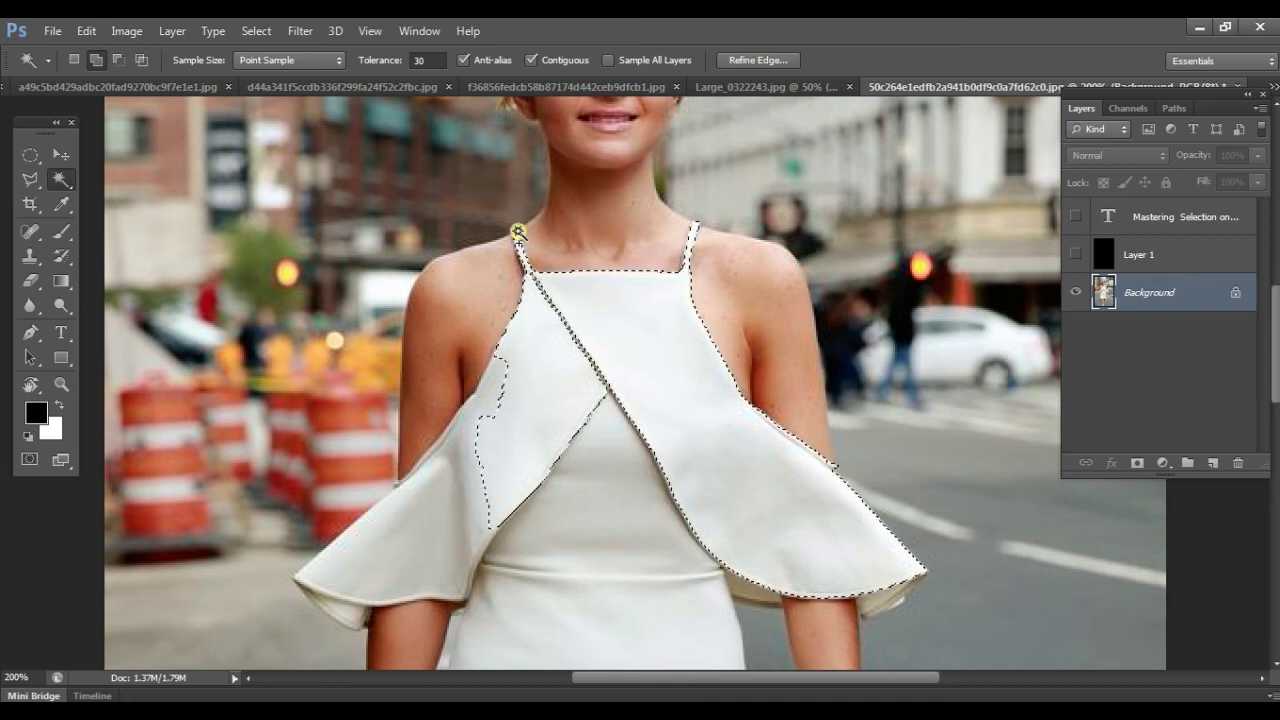
pyautogui.keyDown('shift'); pyautogui.click(690, 240); pyautogui.keyUp('shift')
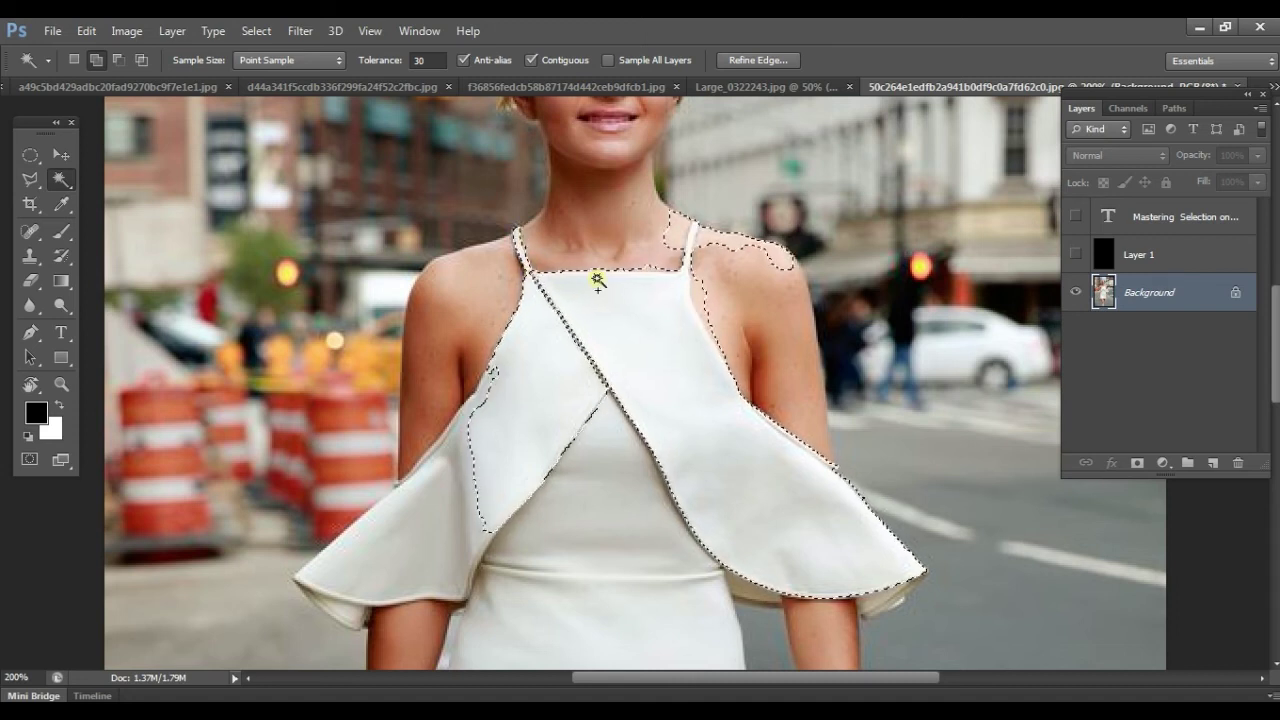
pyautogui.scroll(2, 597, 280)
pyautogui.moveTo(580, 229); pyautogui.dragTo(665, 397)
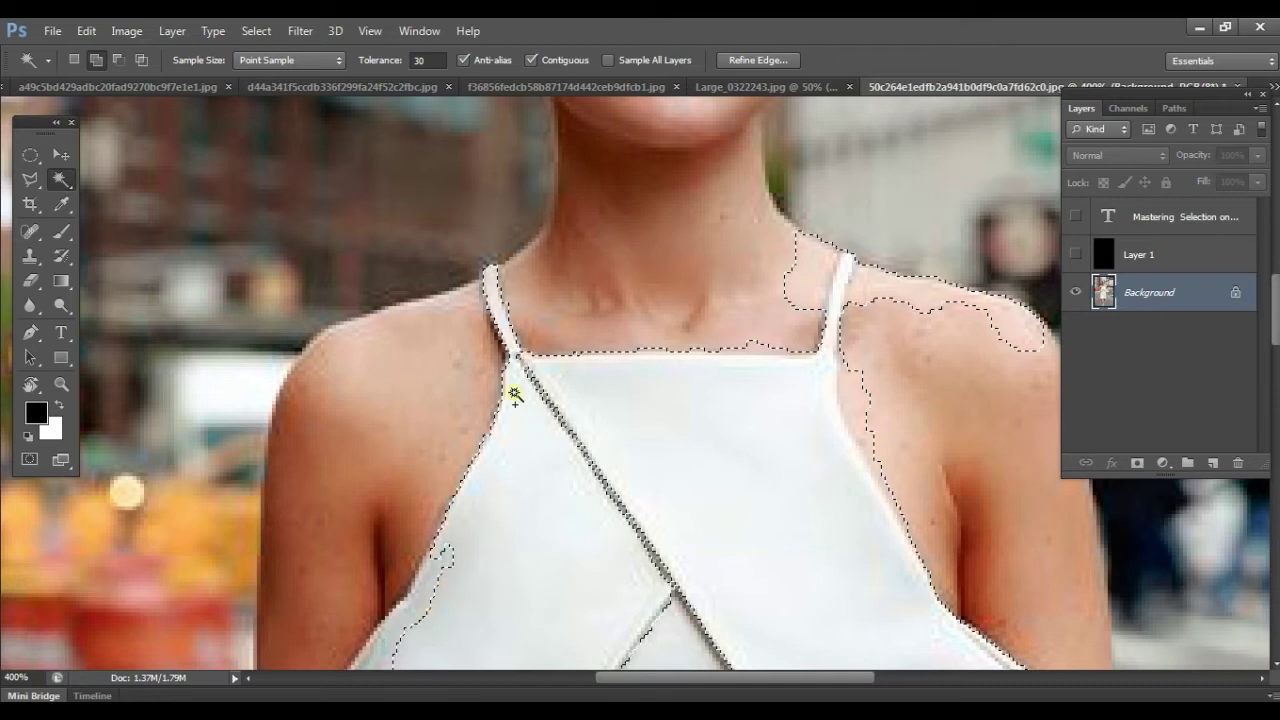
pyautogui.moveTo(614, 449); pyautogui.dragTo(608, 377)
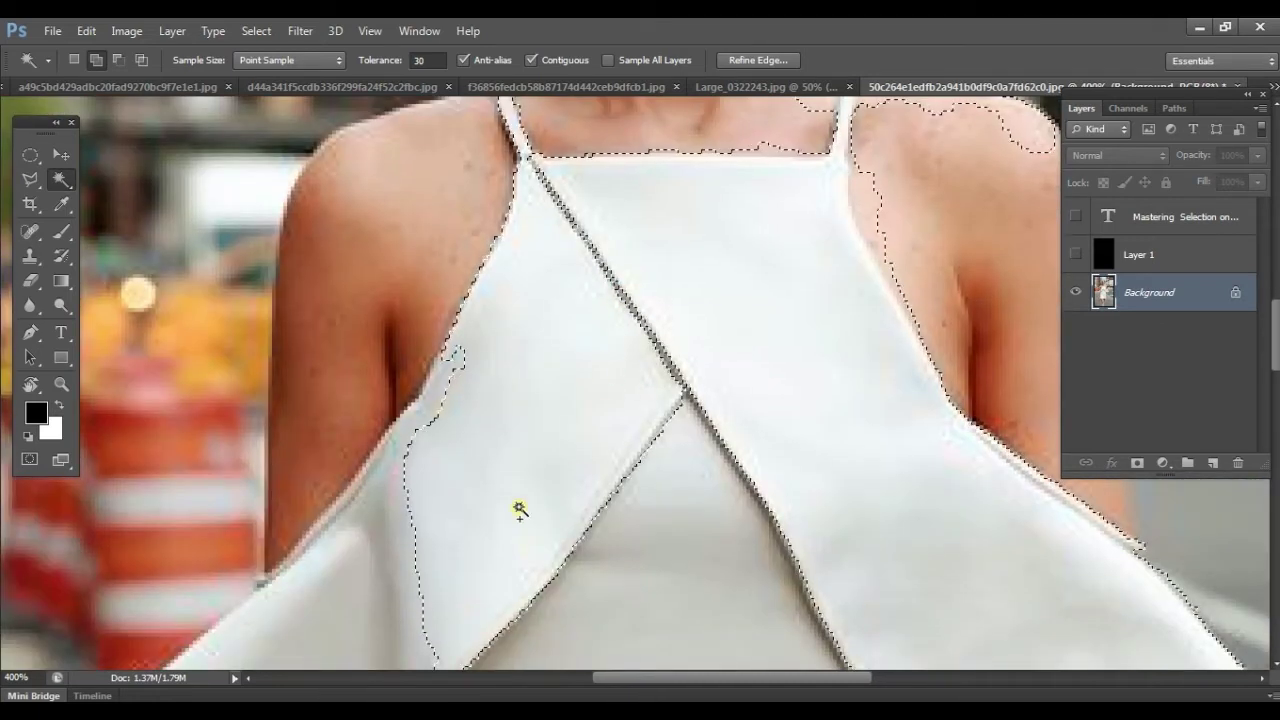
# Subtract the selected neck skin inside the shoulder strap from the selection with the Polygonal Lasso.
pyautogui.moveTo(563, 232); pyautogui.dragTo(568, 431)
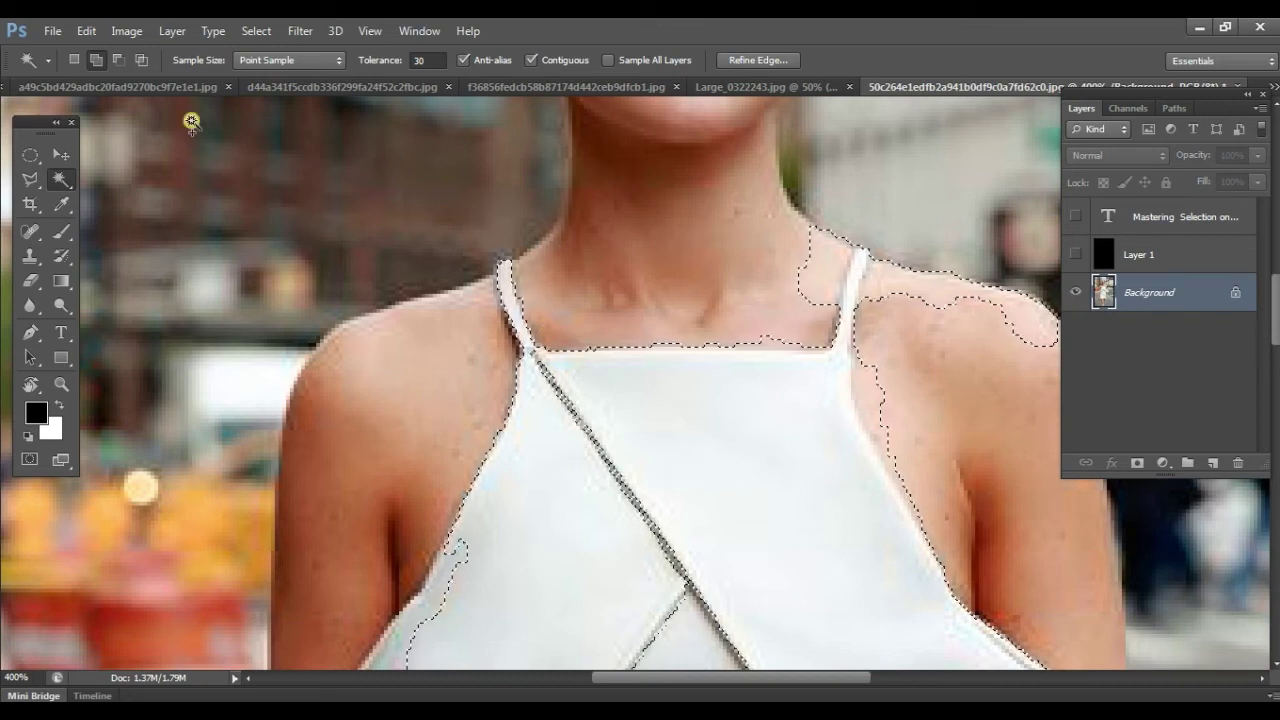
pyautogui.click(30, 179)
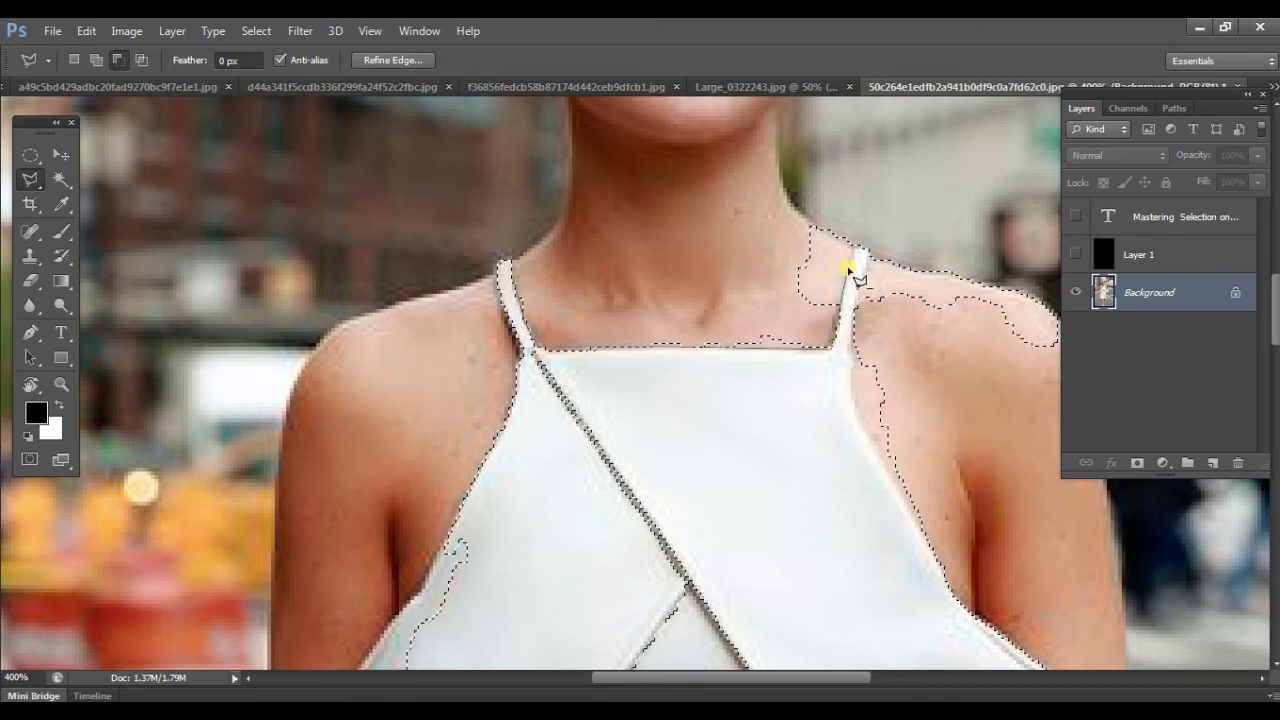
pyautogui.click(857, 234)
pyautogui.click(517, 214)
pyautogui.doubleClick(722, 320)
# Subtract the skin area between the front panel's armhole edge and the arm from the selection with the Polygonal Lasso.
pyautogui.moveTo(846, 266); pyautogui.dragTo(563, 229)
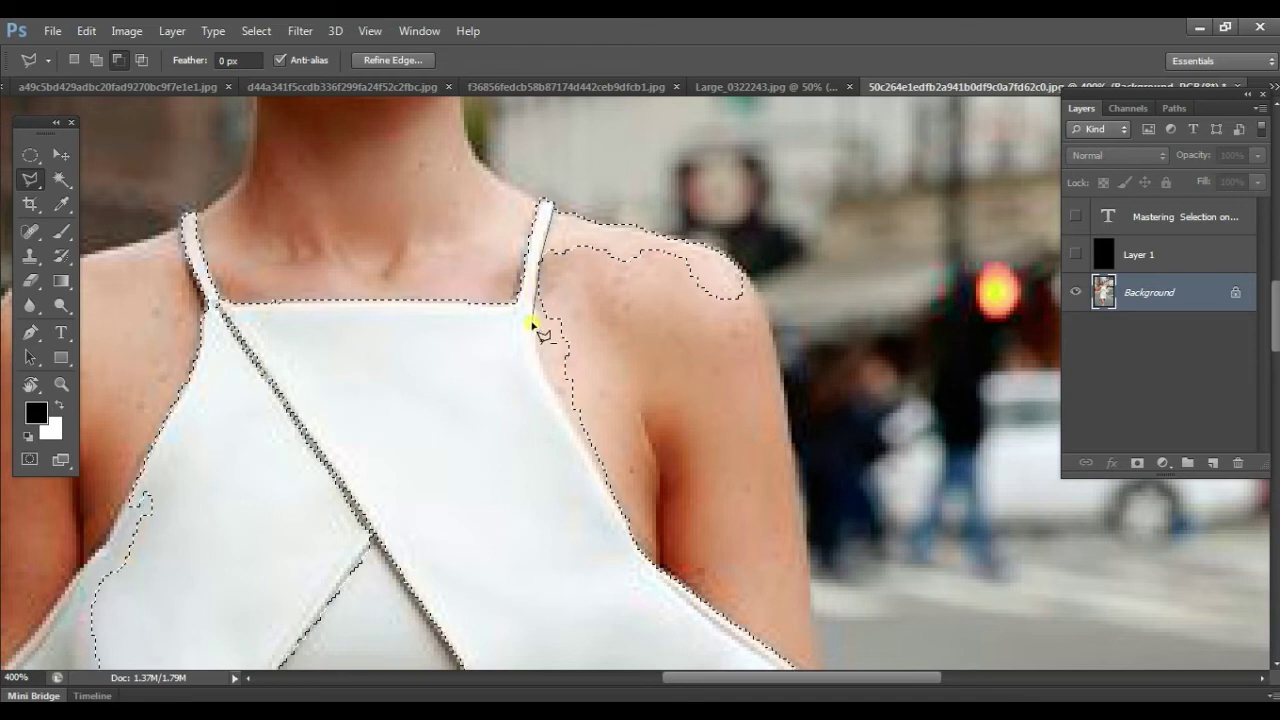
pyautogui.click(538, 368)
pyautogui.click(598, 463)
pyautogui.click(640, 548)
pyautogui.click(857, 386)
pyautogui.doubleClick(811, 251)
# Try to take the shoulder patch beside the strap out of the selection with the Polygonal Lasso.
pyautogui.keyDown('shift'); pyautogui.click(590, 188); pyautogui.keyUp('shift')
pyautogui.click(555, 214)
pyautogui.click(612, 305)
pyautogui.click(770, 335)
pyautogui.click(795, 256)
pyautogui.doubleClick(748, 185)
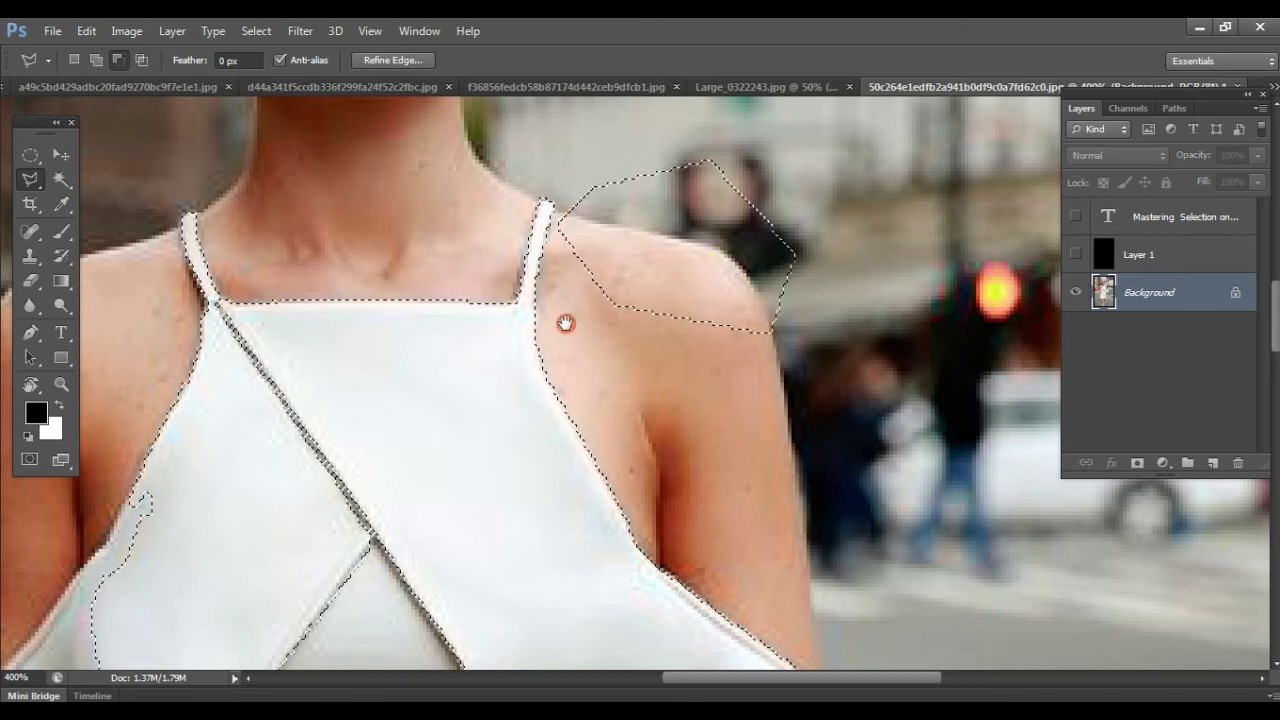
# Subtract the underlying front panel on the other side of the crossing seam from the selection with the Polygonal Lasso.
pyautogui.moveTo(566, 320); pyautogui.dragTo(700, 211)
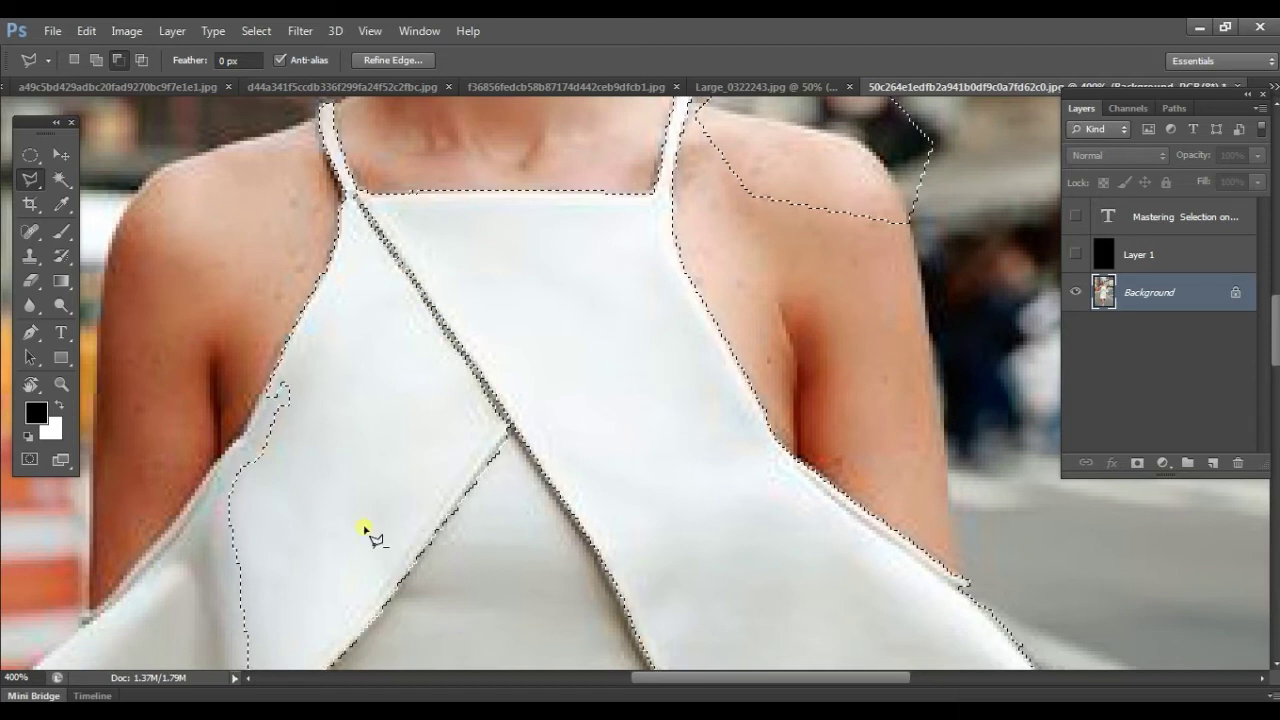
pyautogui.moveTo(611, 357); pyautogui.dragTo(617, 288)
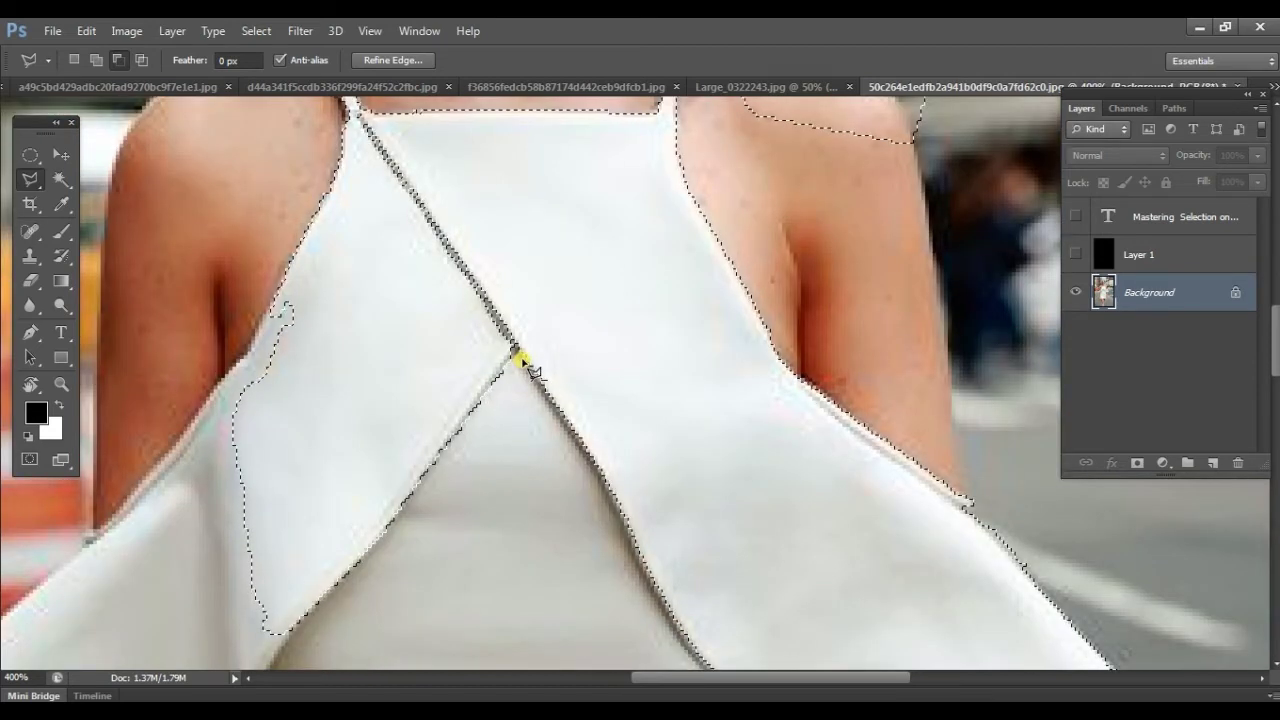
pyautogui.click(345, 107)
pyautogui.click(188, 211)
pyautogui.click(145, 393)
pyautogui.scroll(-3, 145, 393)
pyautogui.click(287, 522)
# Subtract the polygonal shoulder area outside the strap with a larger Polygonal Lasso outline, leaving only the crossing panel and straps selected.
pyautogui.moveTo(693, 253); pyautogui.dragTo(697, 489)
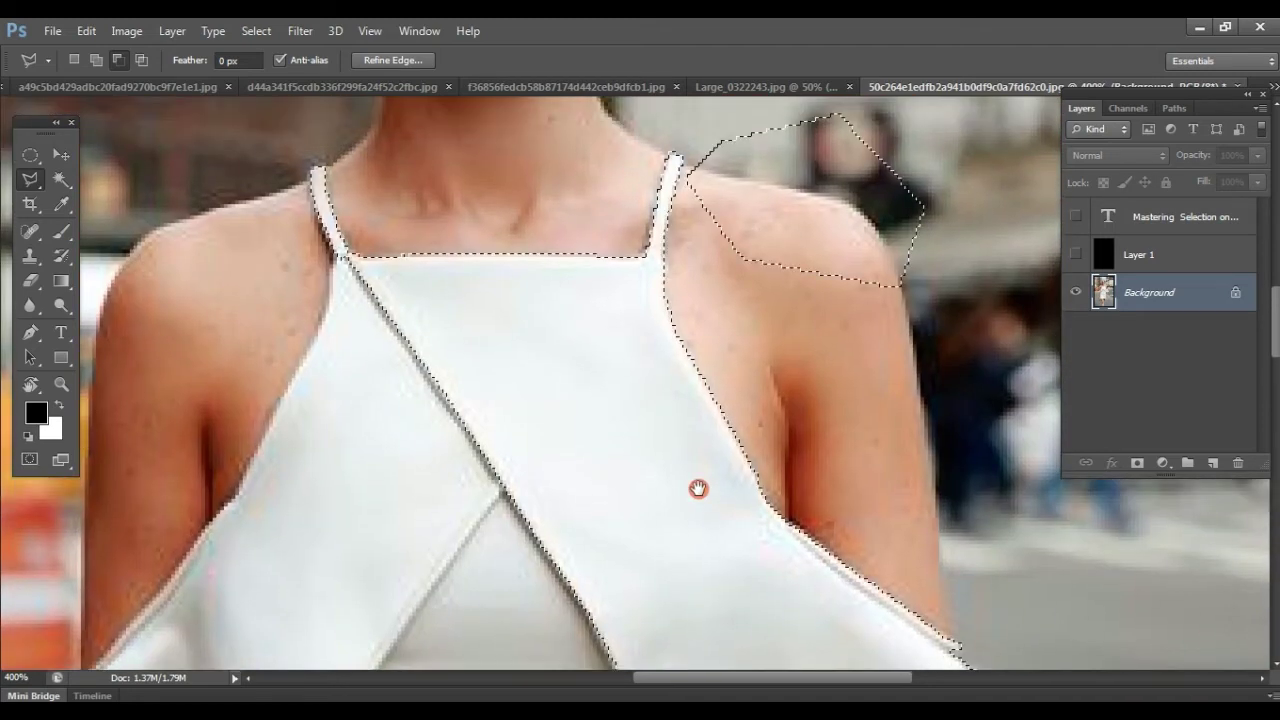
pyautogui.moveTo(811, 309)
pyautogui.mouseDown()
pyautogui.moveTo(839, 313)
pyautogui.moveTo(814, 380)
pyautogui.mouseUp()
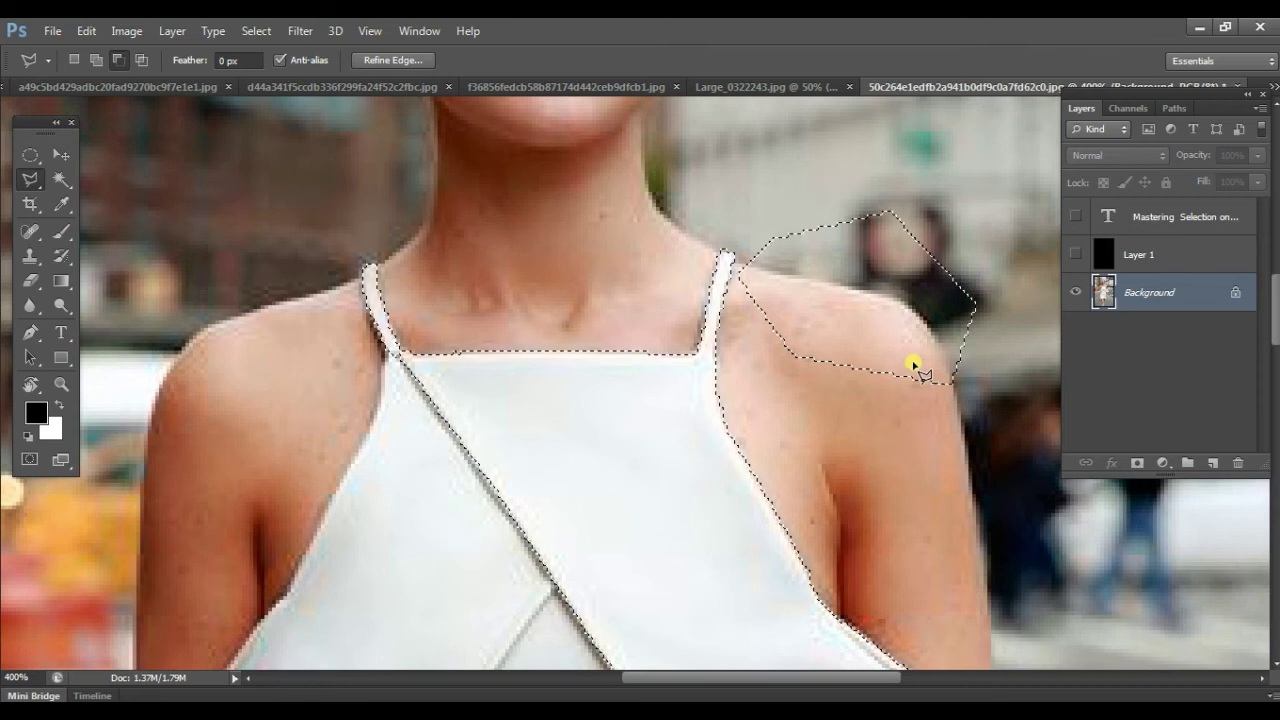
pyautogui.click(966, 425)
pyautogui.click(787, 386)
pyautogui.click(737, 279)
pyautogui.click(834, 120)
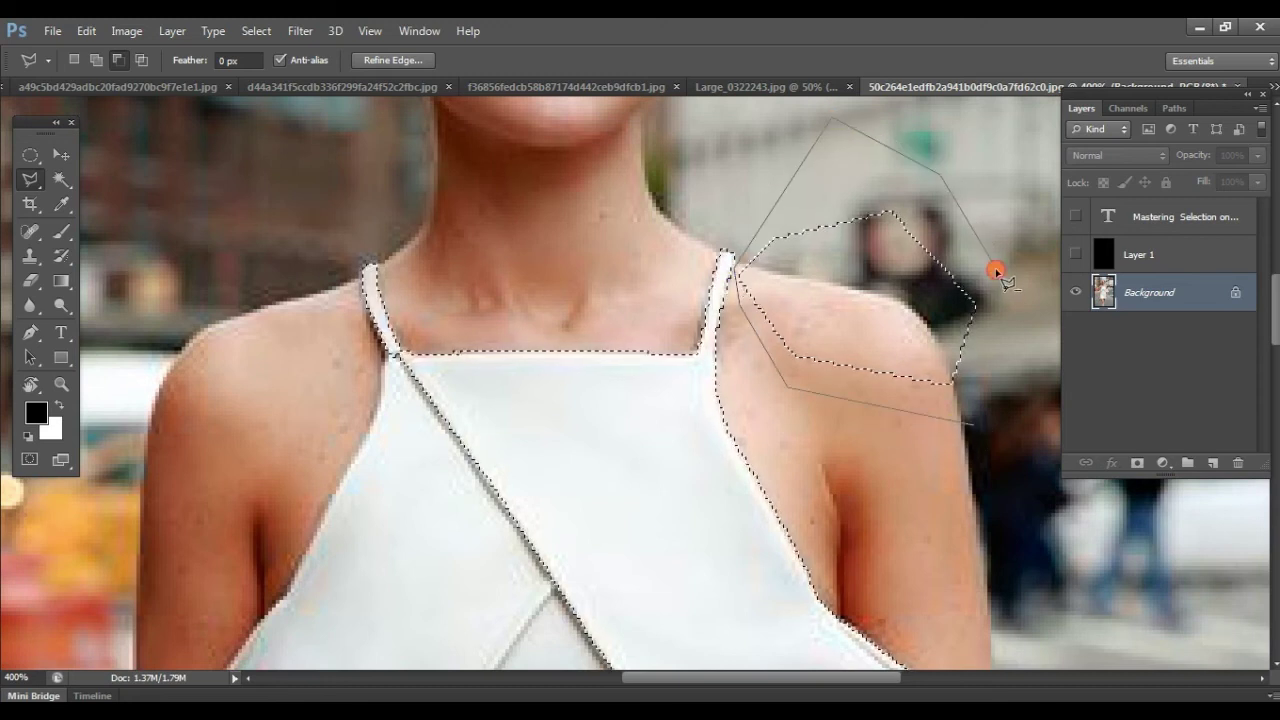
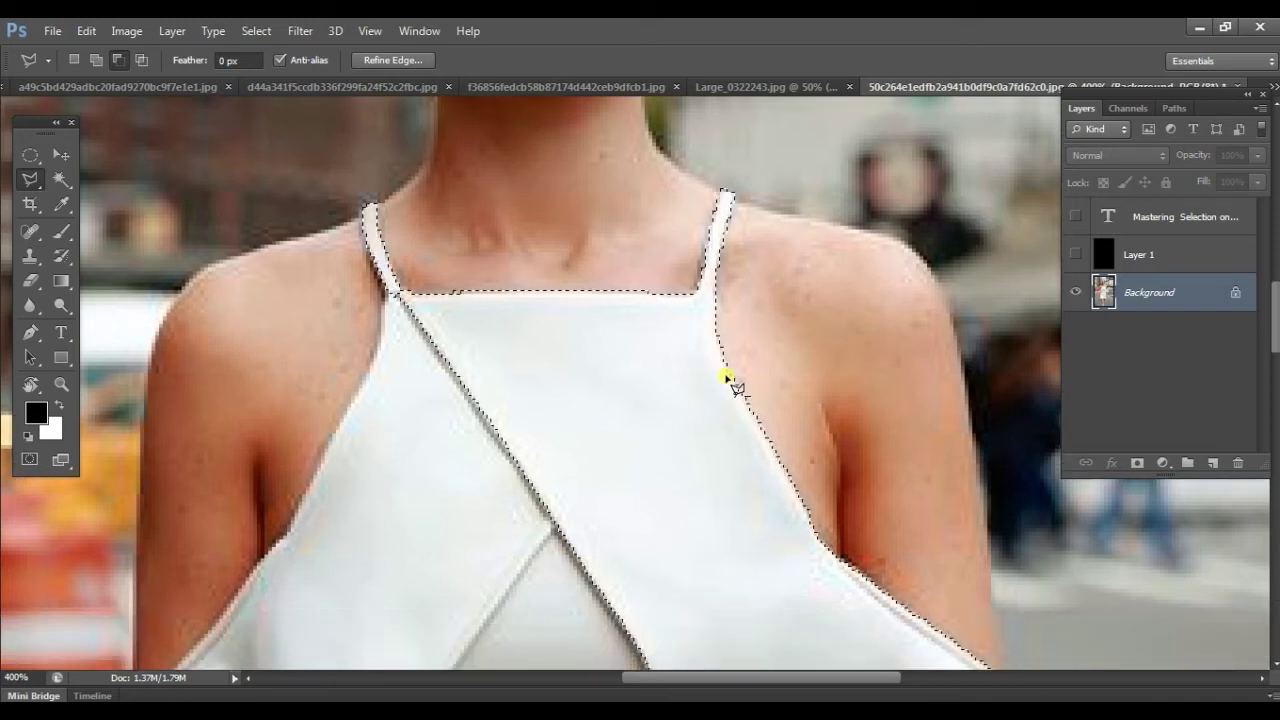
# Paste the copied tiger pattern into the panel selection as a masked layer and position it with the Move tool.
pyautogui.scroll(-2, 728, 389)
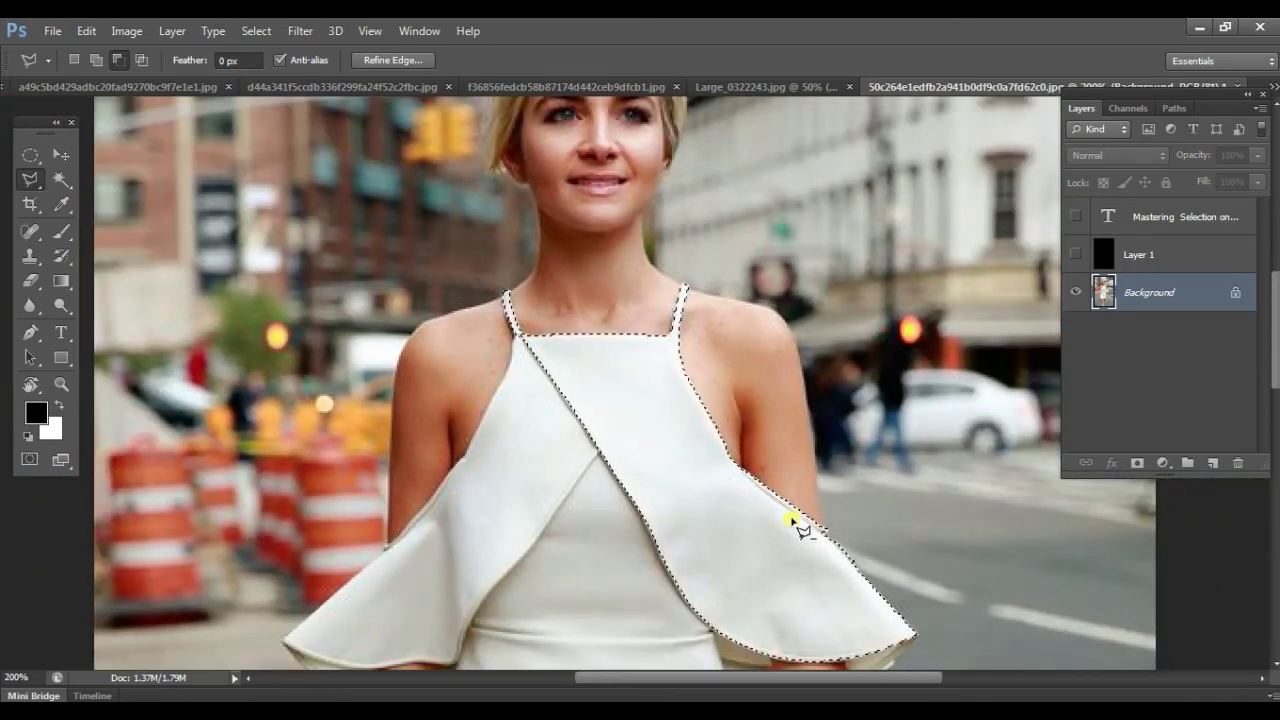
pyautogui.scroll(-2, 643, 400)
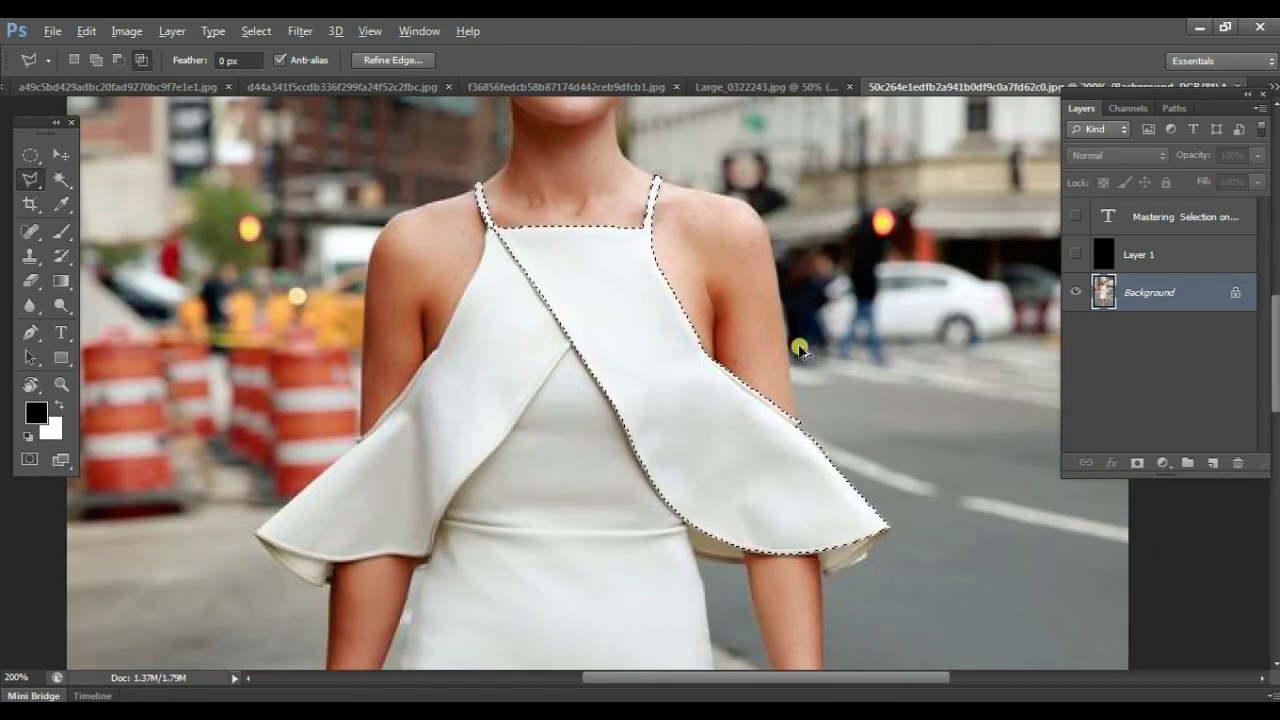
pyautogui.hotkey('ctrl', 'alt', 'shift', 'v')
pyautogui.moveTo(588, 292); pyautogui.dragTo(612, 345)
pyautogui.click(61, 156)
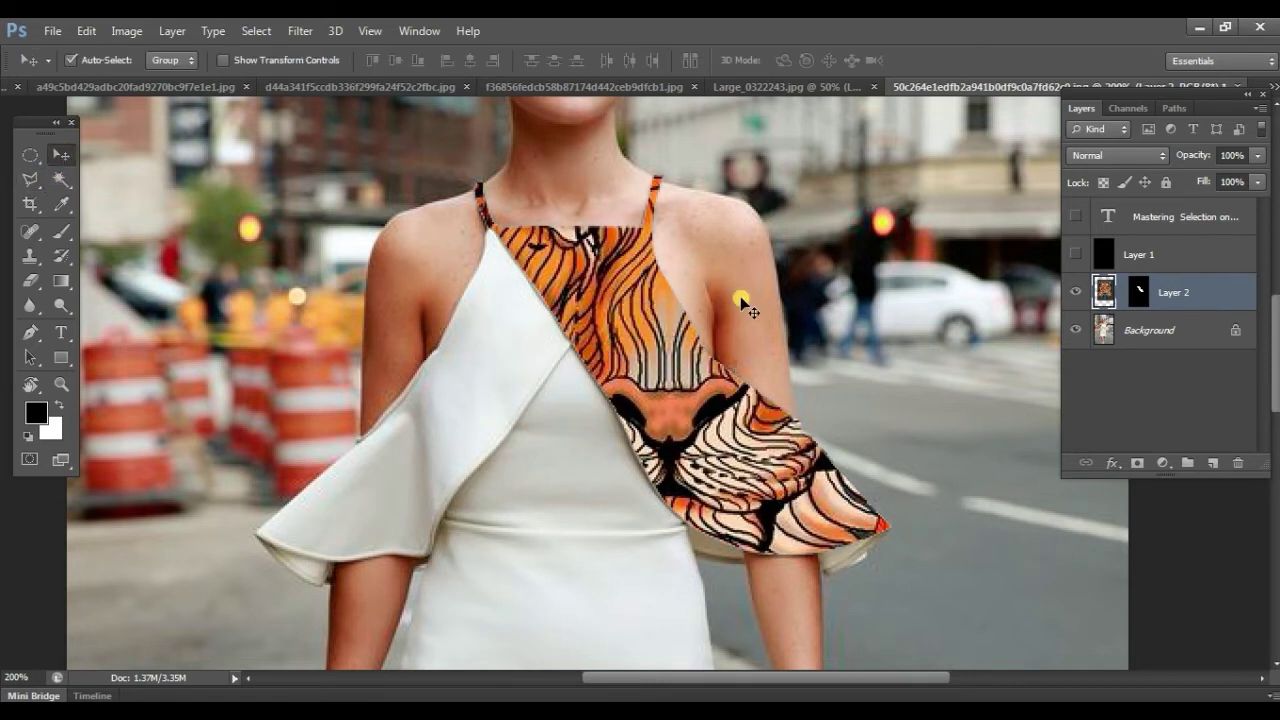
pyautogui.hotkey('ctrl', '0')
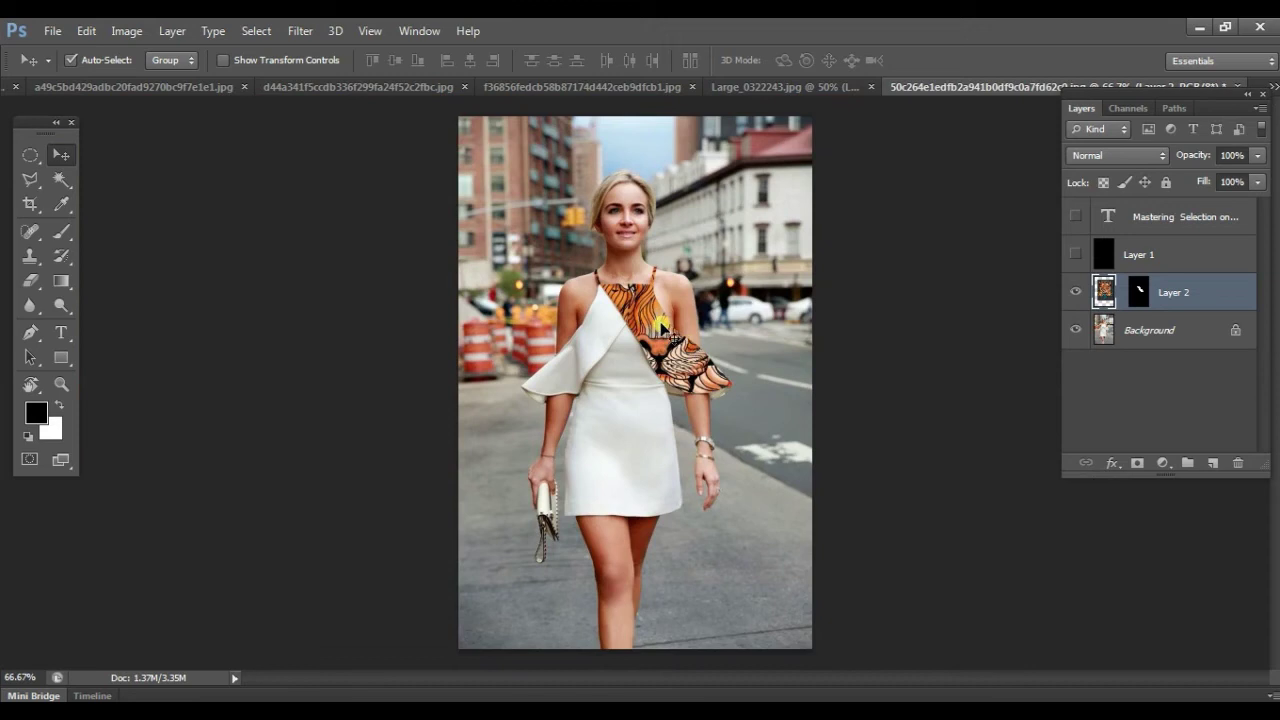
pyautogui.click(80, 30)
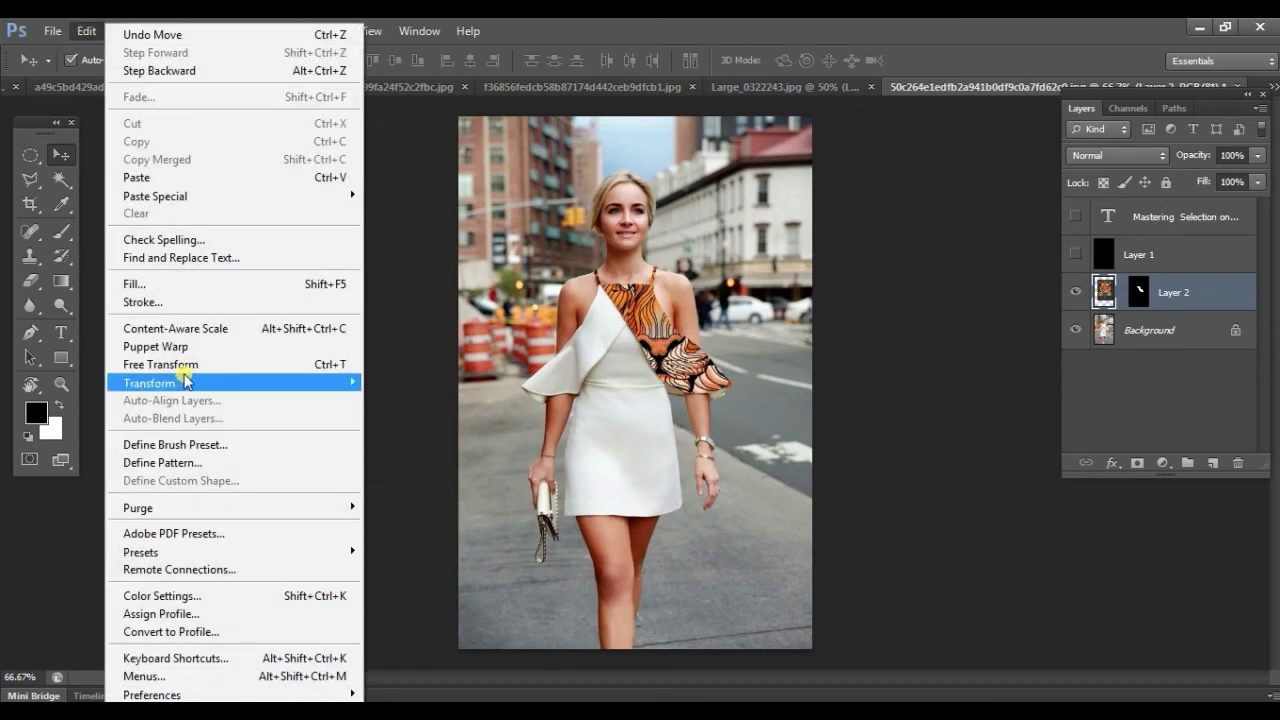
pyautogui.moveTo(185, 383)
pyautogui.click(429, 409)
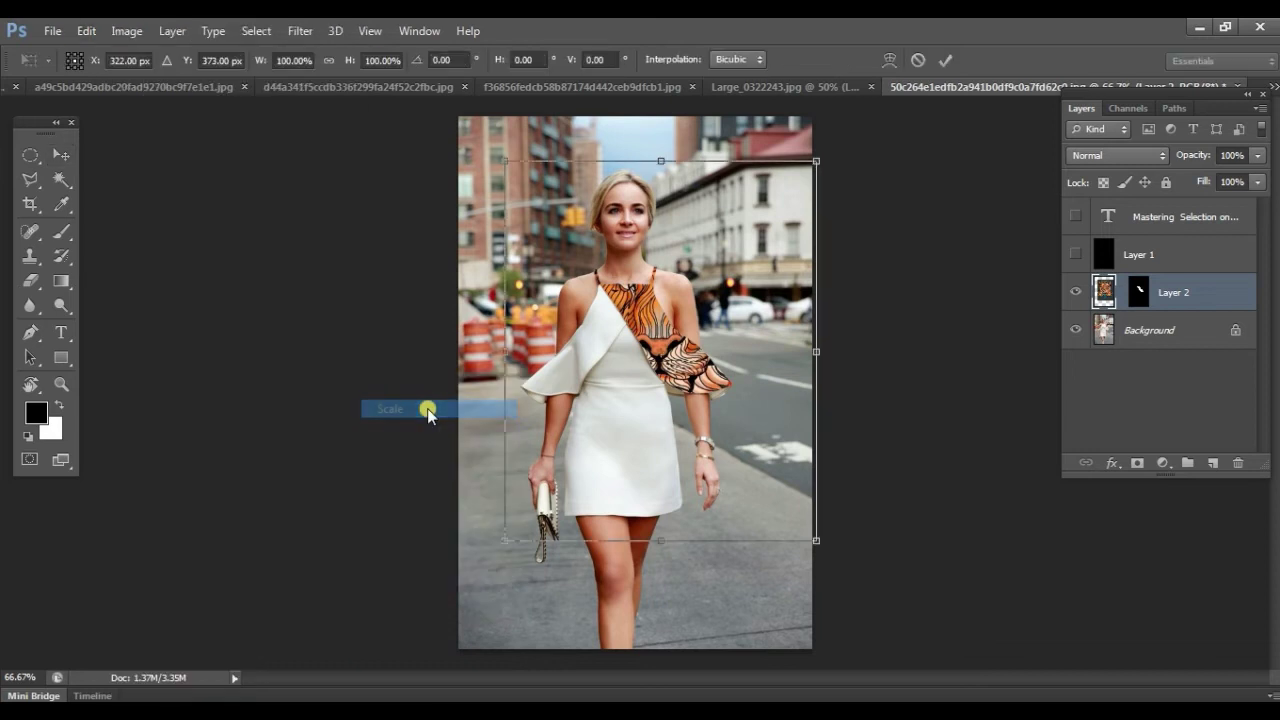
pyautogui.press('Return')
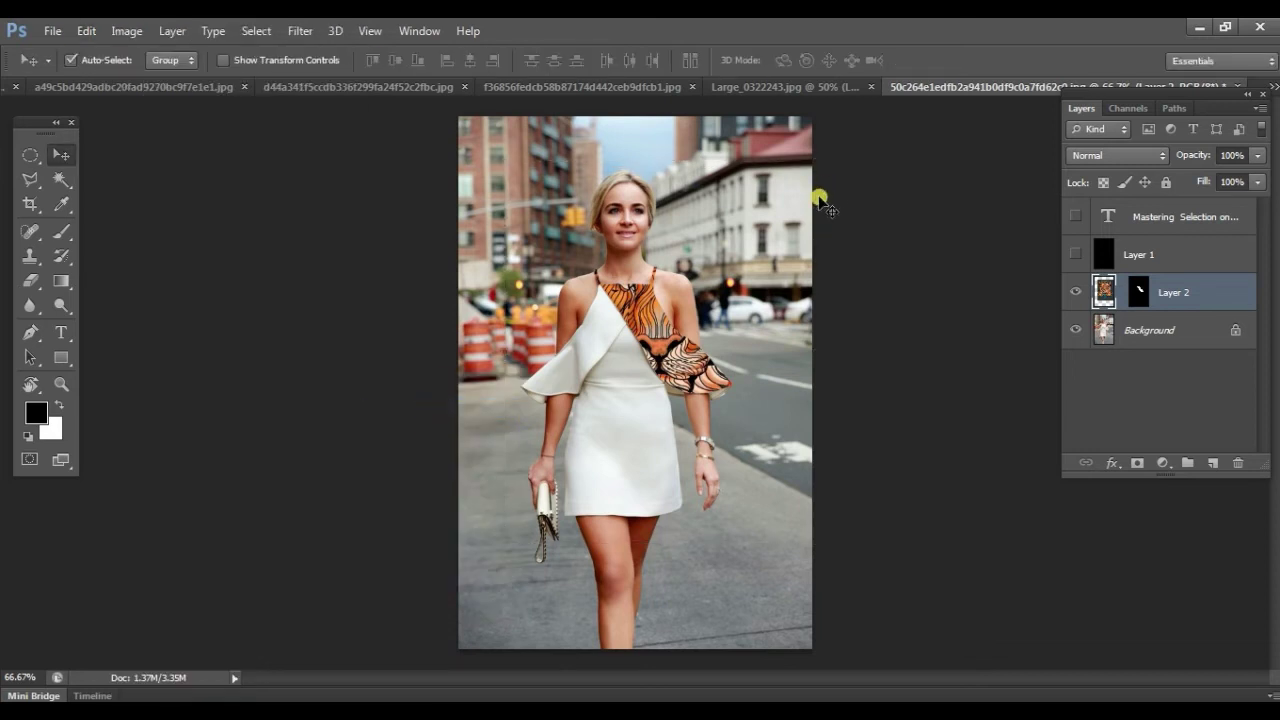
# Scale the tiger pattern down to about 75% with Free Transform and reposition it over the panel.
pyautogui.hotkey('ctrl', 't')
pyautogui.moveTo(812, 157); pyautogui.dragTo(771, 206)
pyautogui.moveTo(679, 298)
pyautogui.mouseDown()
pyautogui.moveTo(670, 325)
pyautogui.moveTo(689, 337)
pyautogui.moveTo(683, 291)
pyautogui.mouseUp()
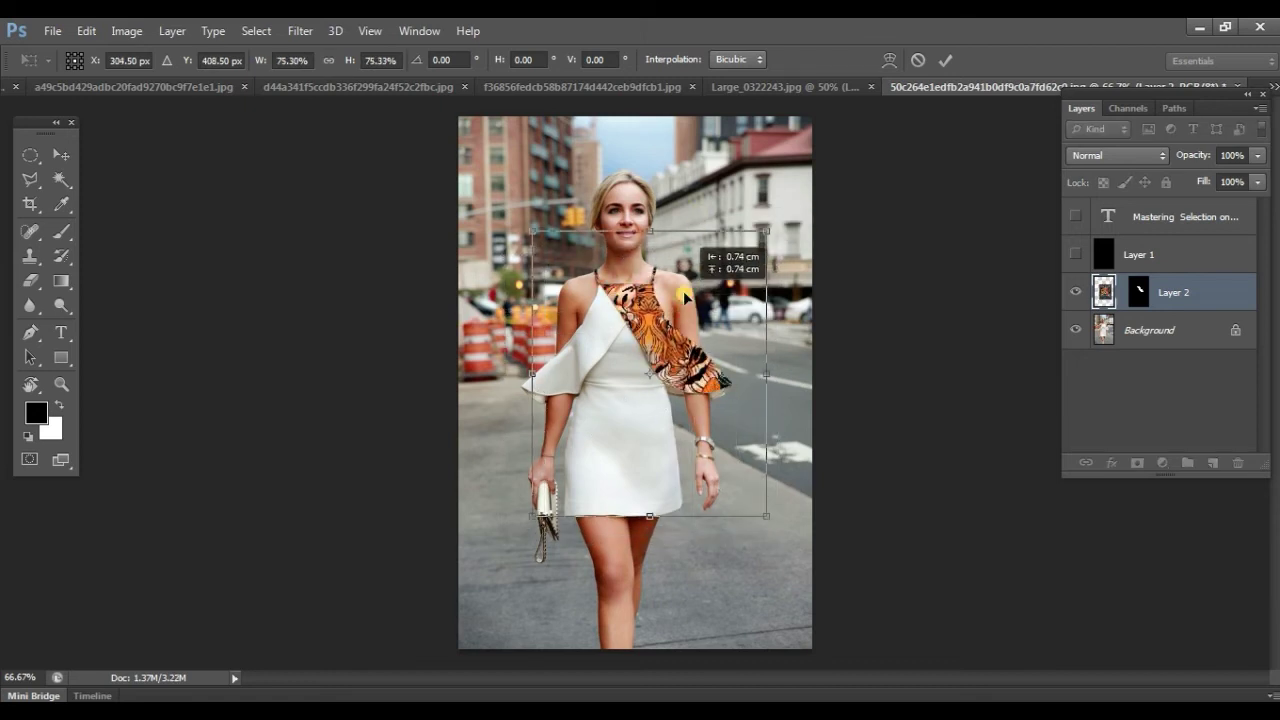
# Rotate the tiger pattern clockwise and reposition it so its faces follow the diagonal panel, and apply the transform.
pyautogui.moveTo(771, 180); pyautogui.dragTo(845, 262)
pyautogui.moveTo(723, 334)
pyautogui.mouseDown()
pyautogui.moveTo(709, 329)
pyautogui.moveTo(712, 351)
pyautogui.mouseUp()
pyautogui.moveTo(876, 274); pyautogui.dragTo(834, 211)
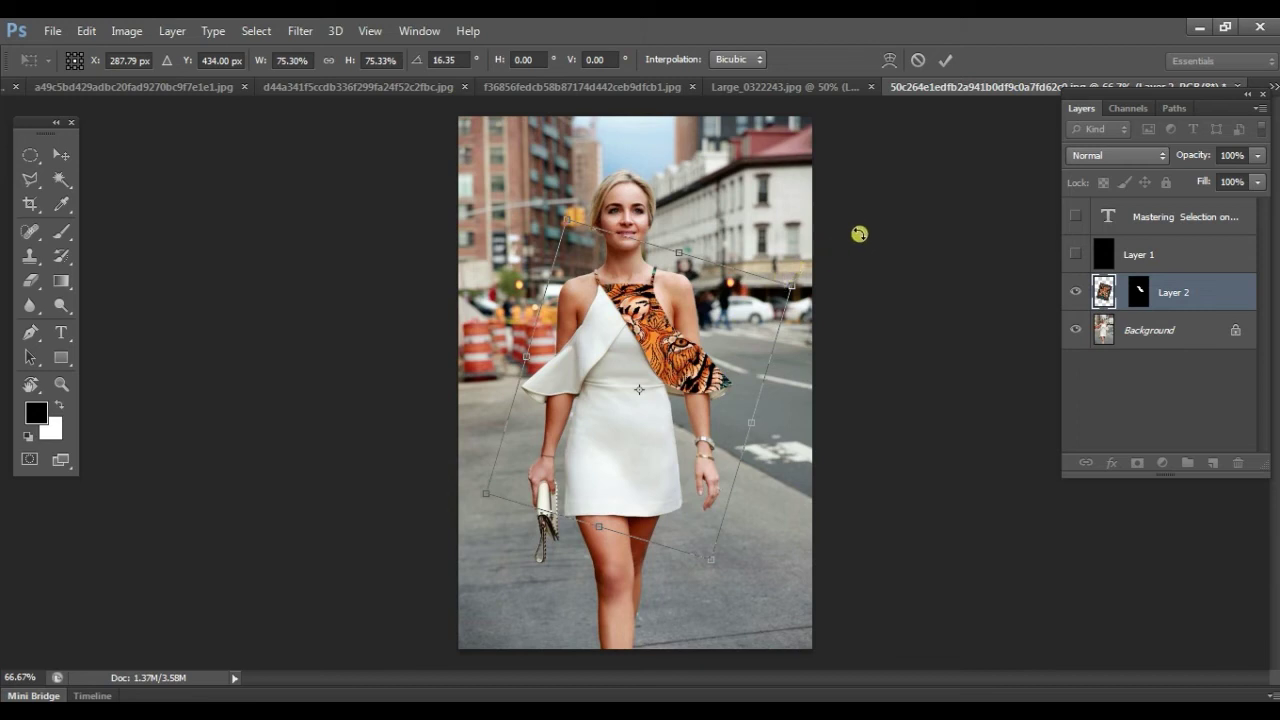
pyautogui.moveTo(864, 237); pyautogui.dragTo(879, 346)
pyautogui.moveTo(688, 390); pyautogui.dragTo(686, 385)
pyautogui.press('Return')
pyautogui.hotkey('ctrl', 'a')
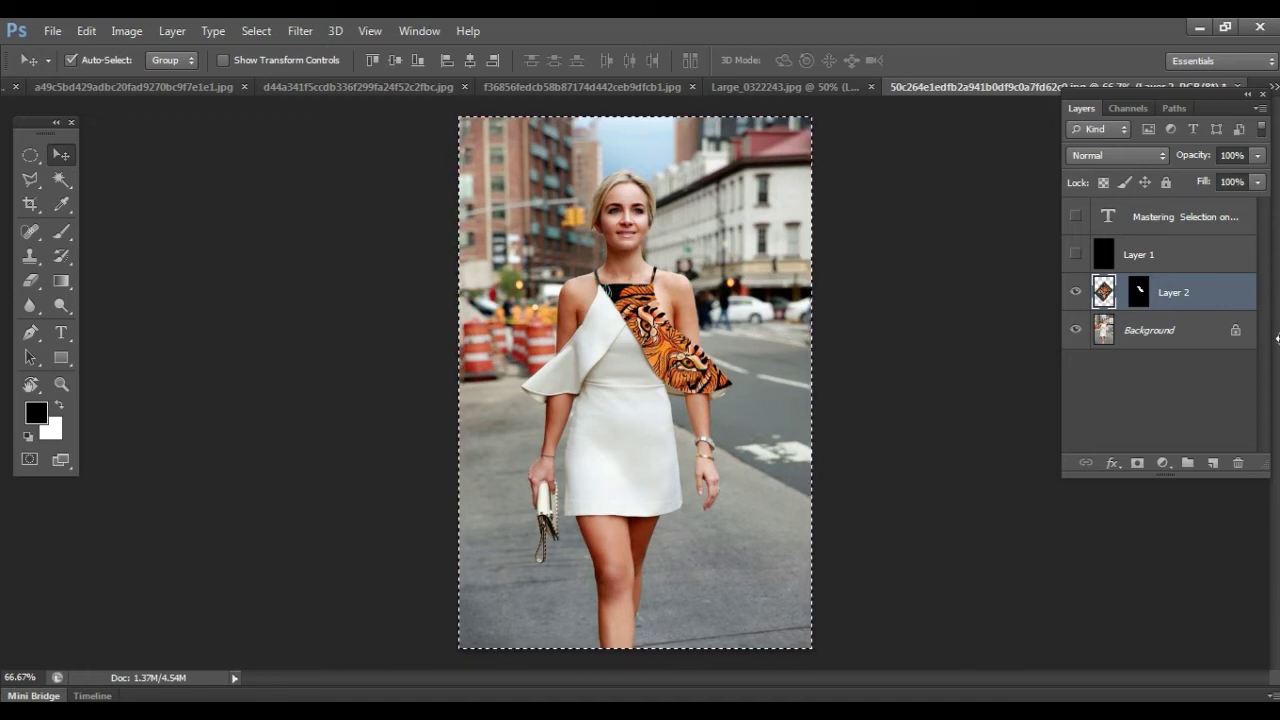
pyautogui.hotkey('ctrl', 'd')
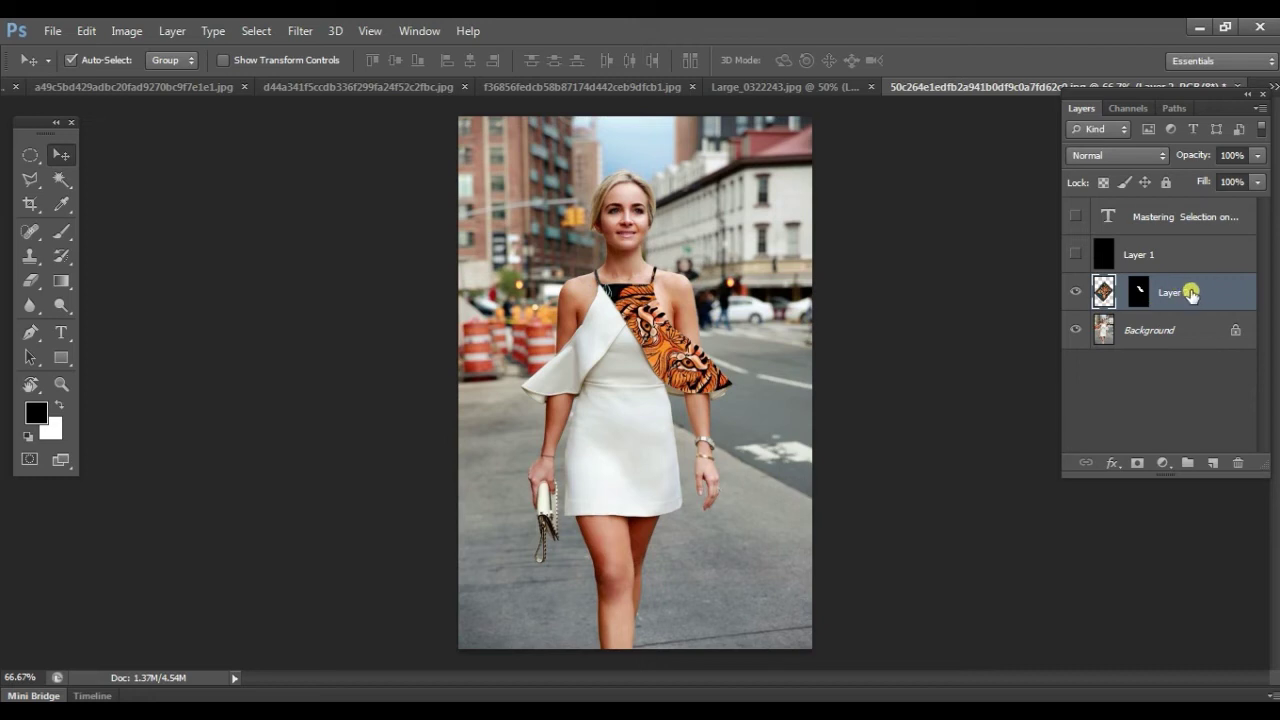
pyautogui.hotkey('ctrl', 'a')
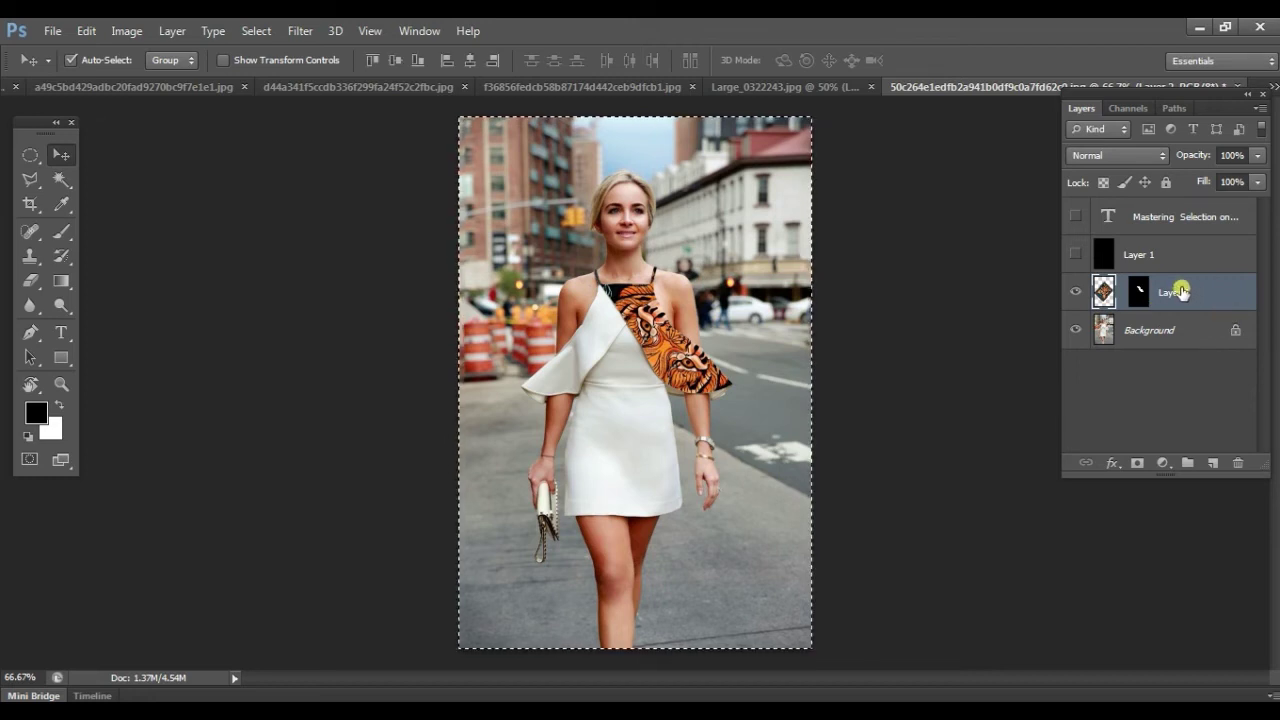
pyautogui.hotkey('ctrl', 'd')
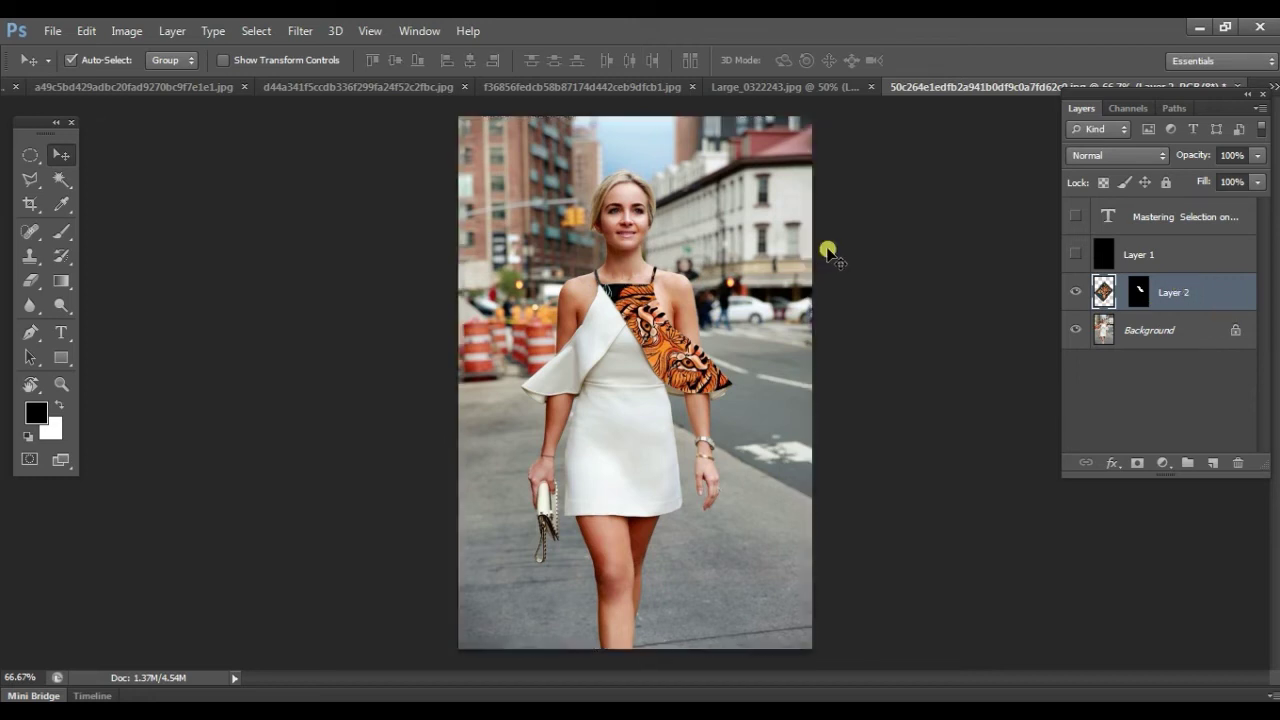
# Activate the Background layer and select the plain white front panel with its flared sleeve using the Magic Wand at tolerance 30.
pyautogui.rightClick(605, 330)
pyautogui.click(645, 345)
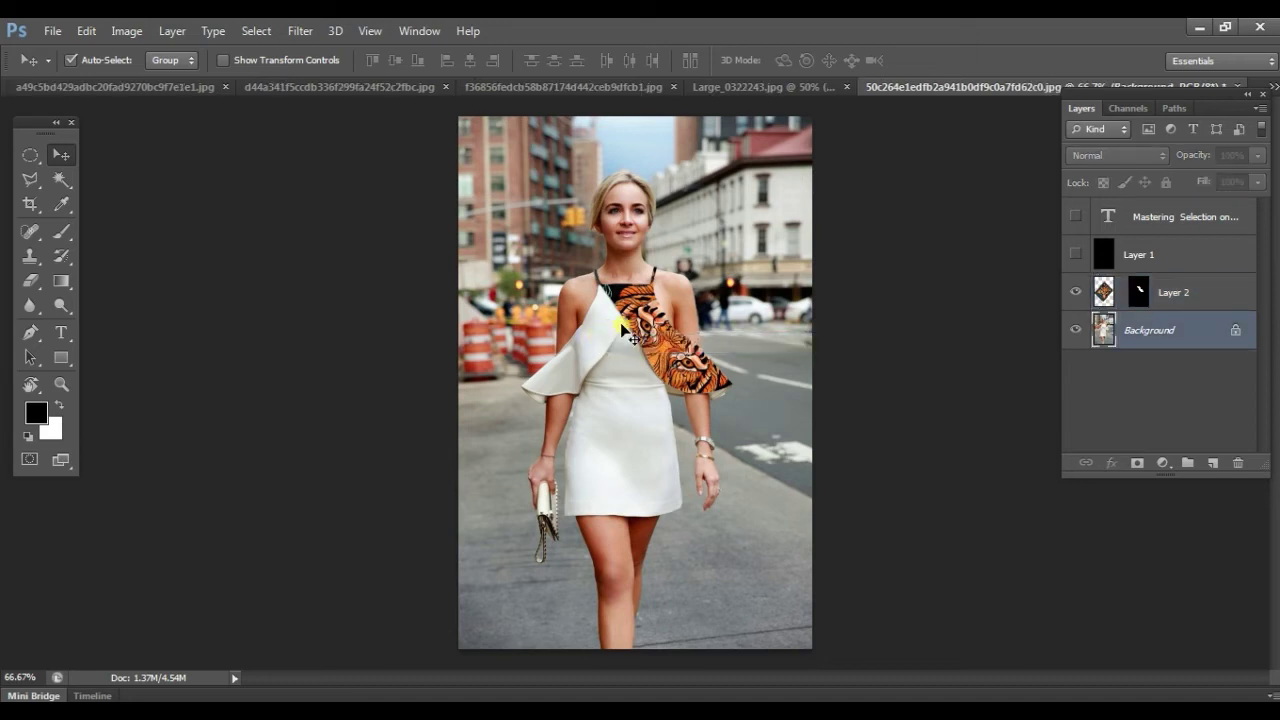
pyautogui.press('w')
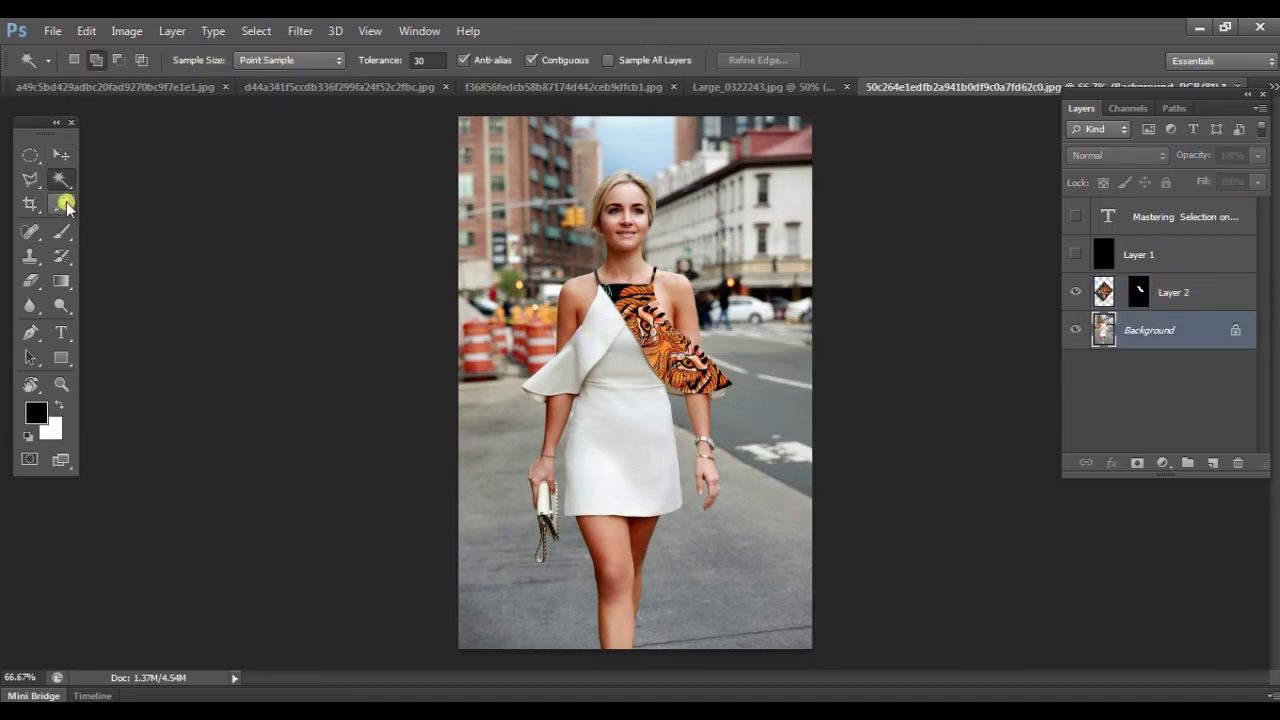
pyautogui.click(583, 341)
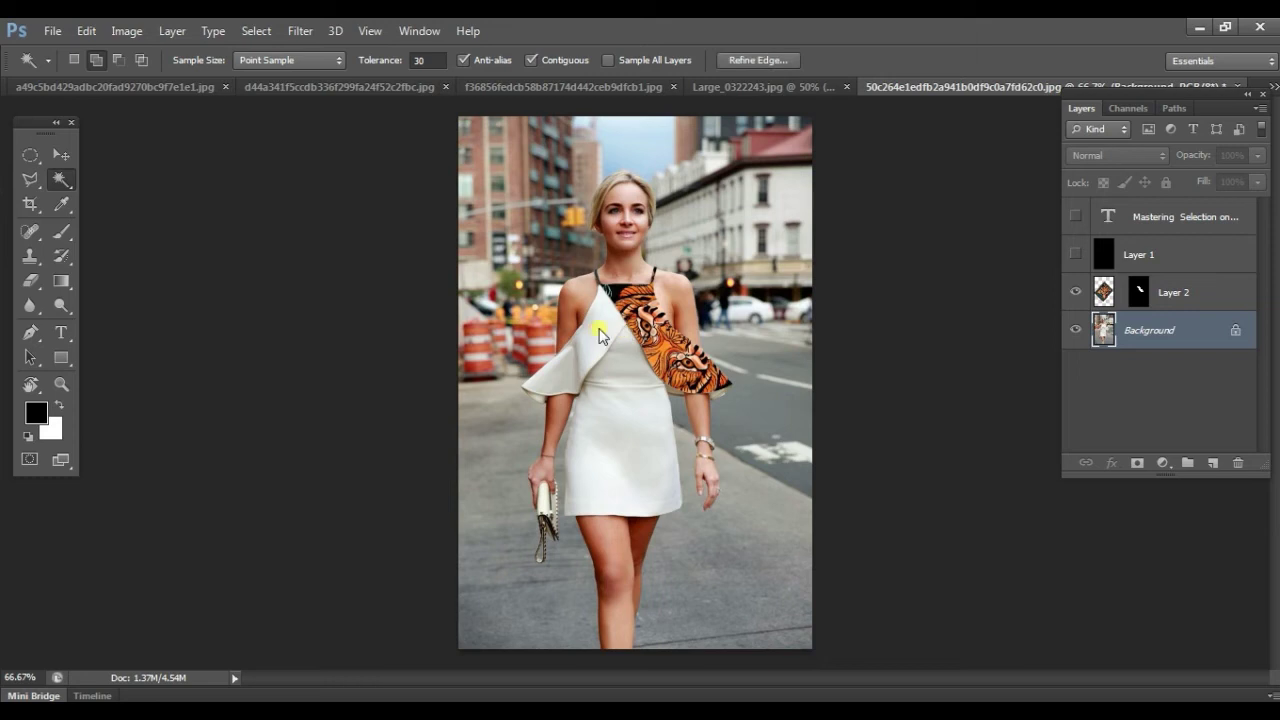
pyautogui.click(540, 384)
pyautogui.scroll(5, 585, 350)
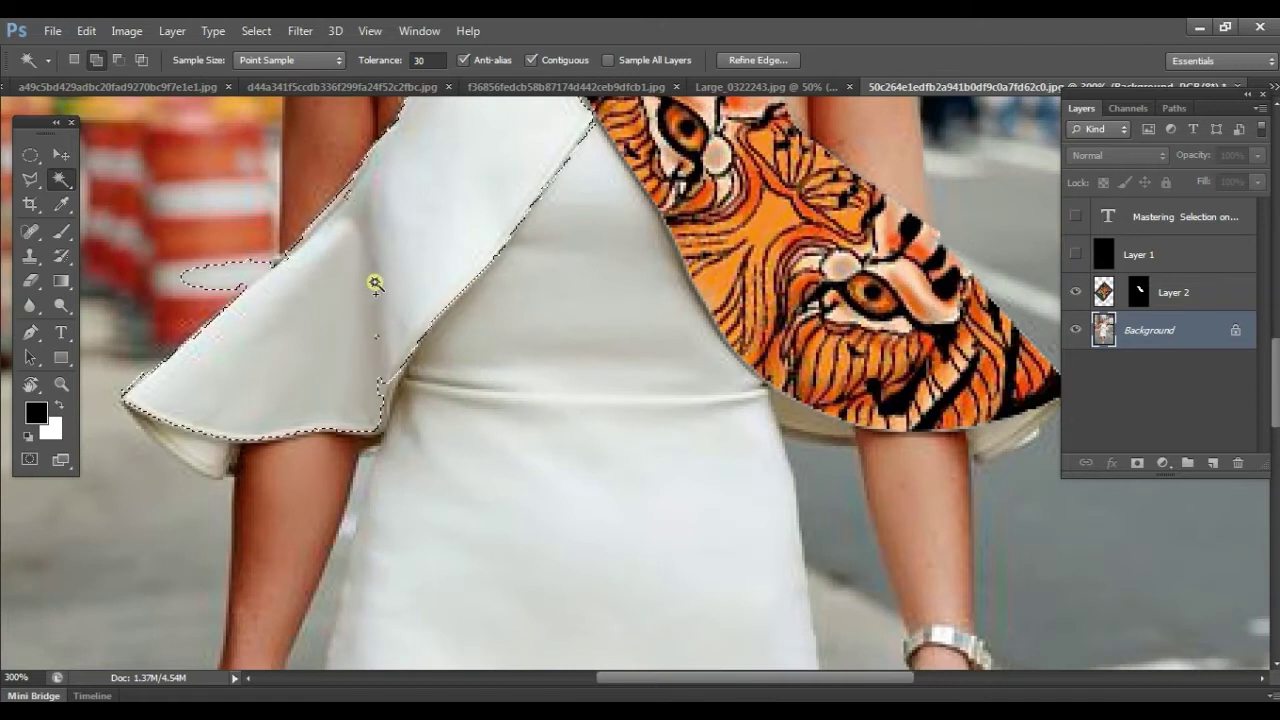
pyautogui.click(95, 62)
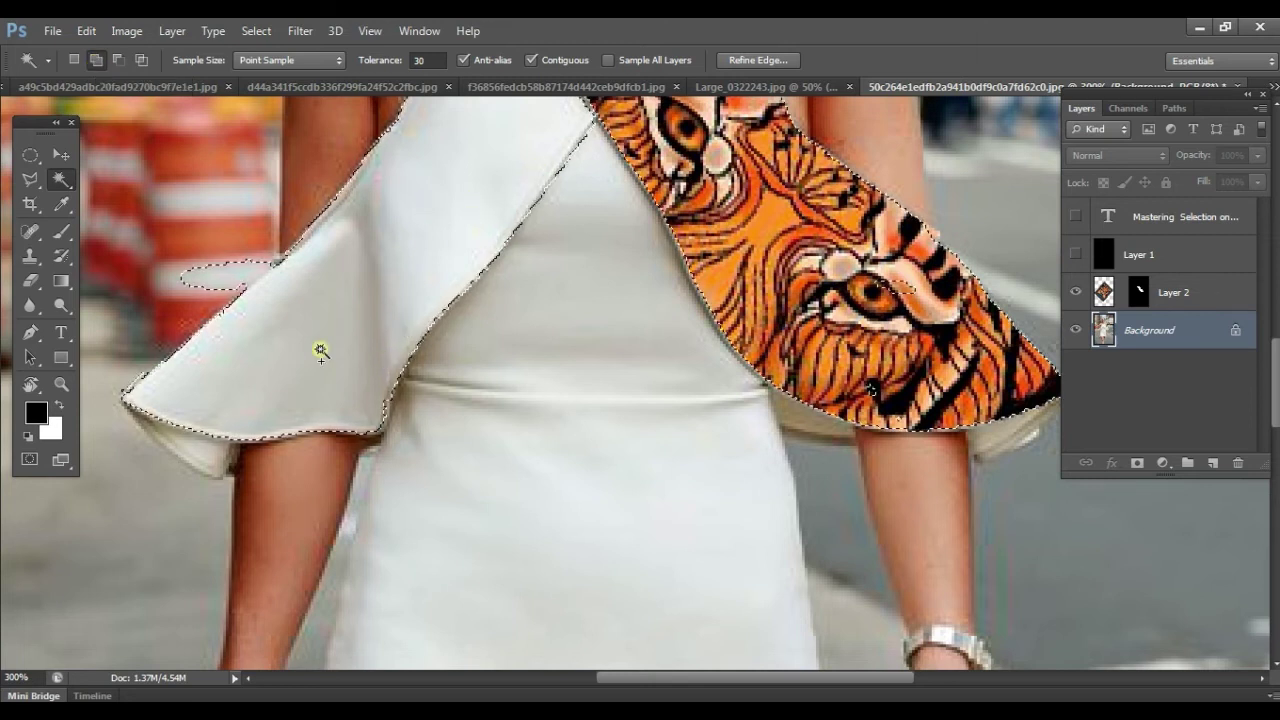
# Subtract the traffic barrel's white stripe beside the sleeve edge from the selection with the Polygonal Lasso.
pyautogui.scroll(5, 586, 406)
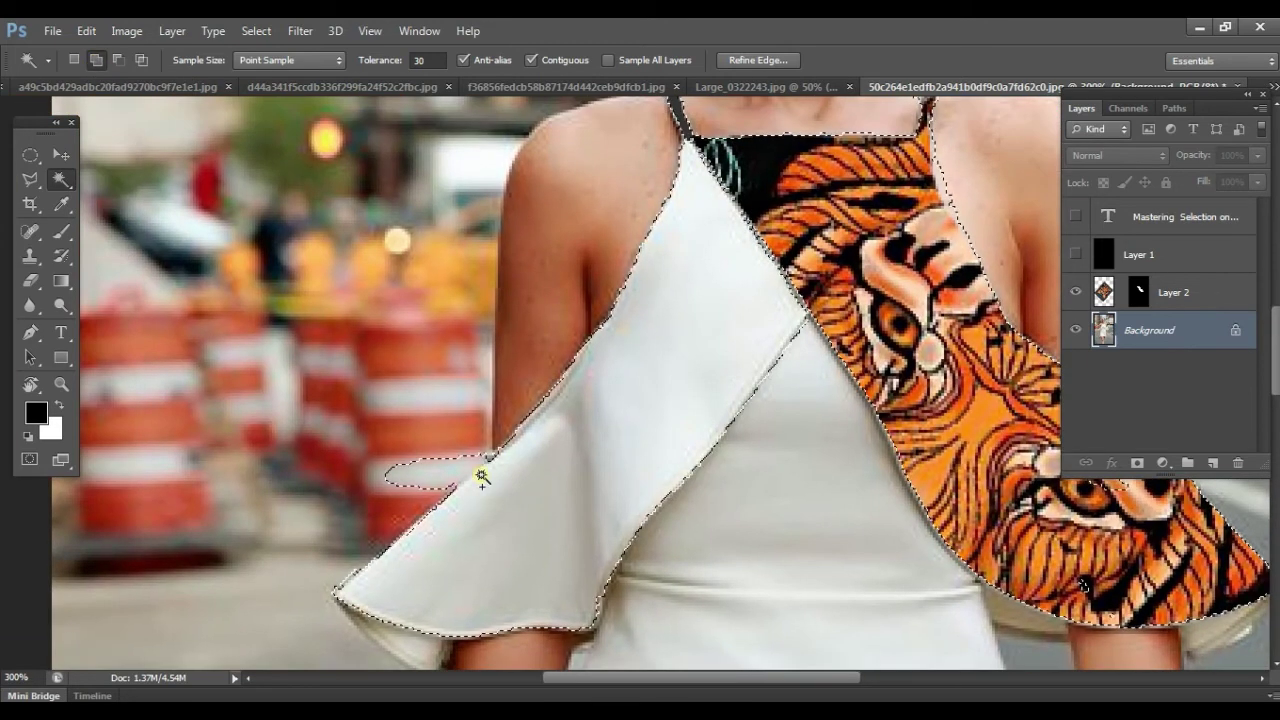
pyautogui.click(45, 181)
pyautogui.click(452, 487)
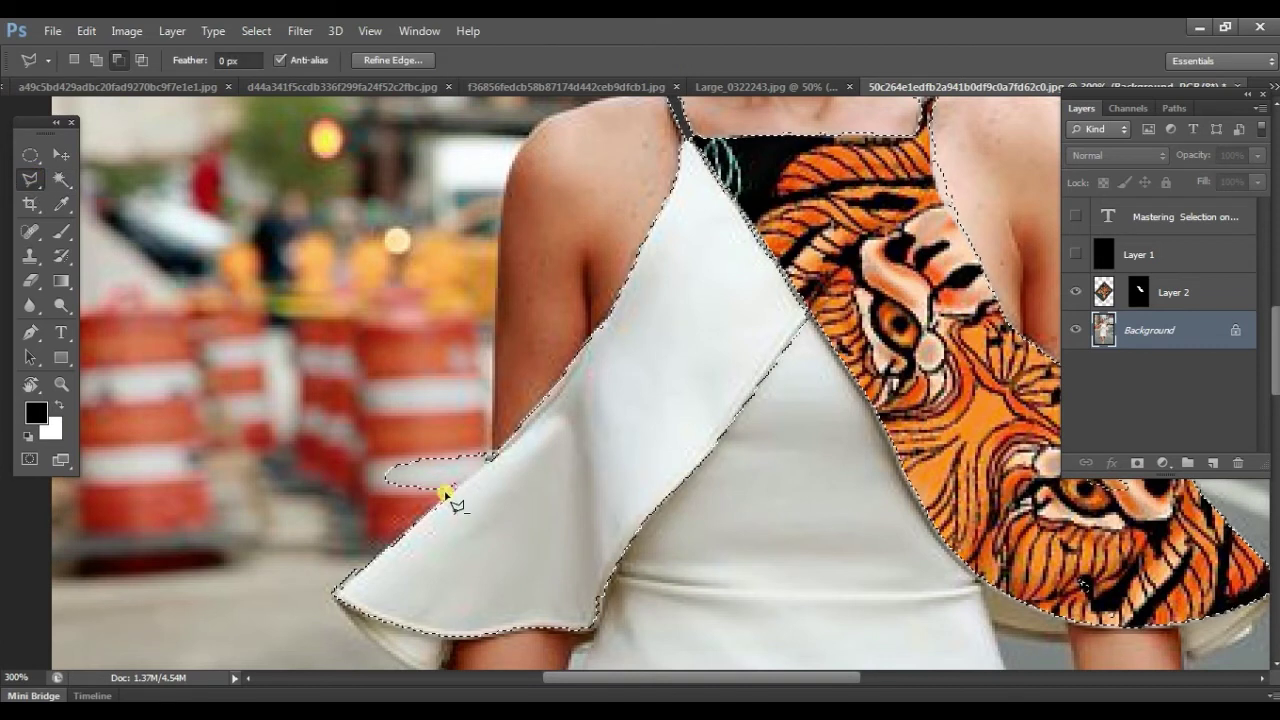
pyautogui.click(483, 460)
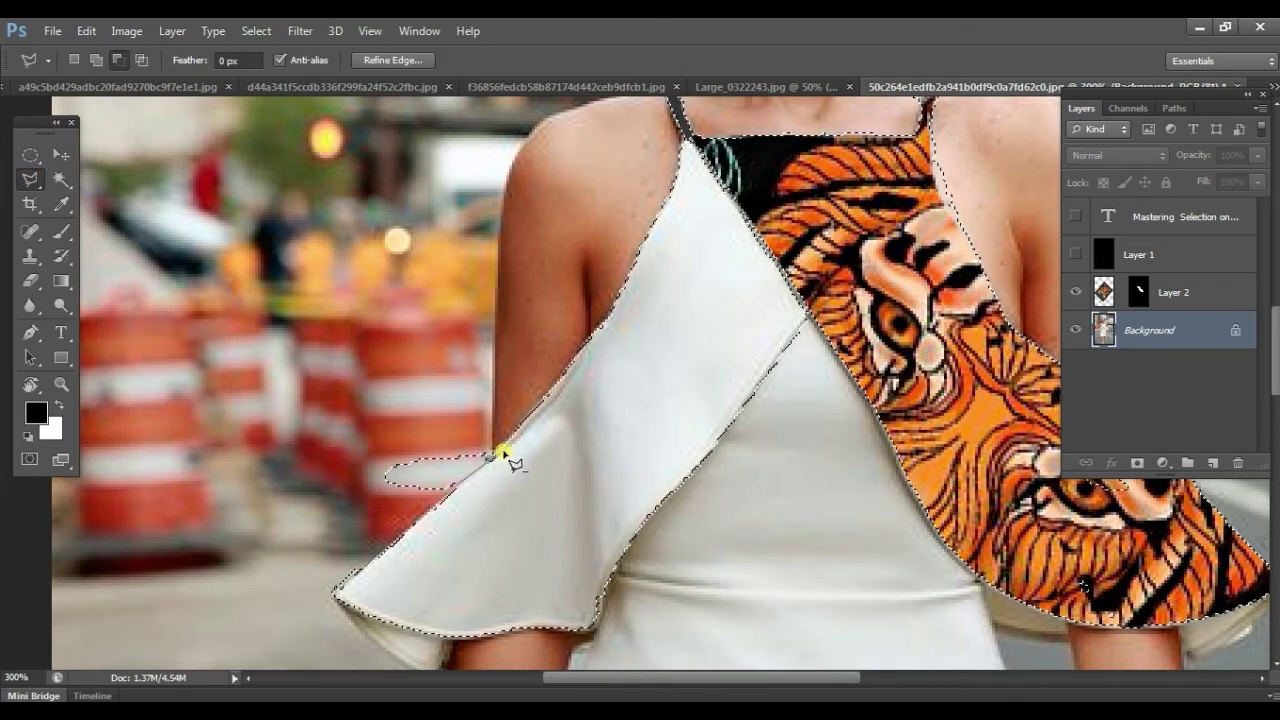
pyautogui.press('Escape')
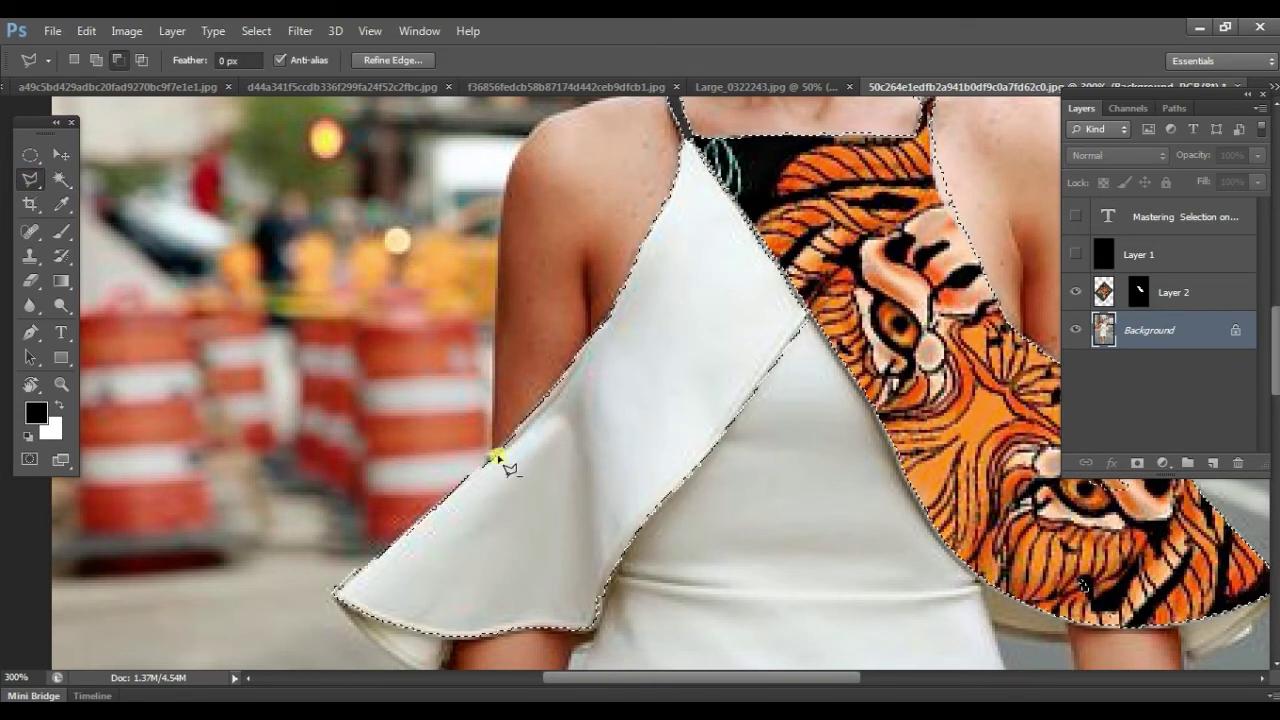
pyautogui.moveTo(720, 266); pyautogui.dragTo(706, 423)
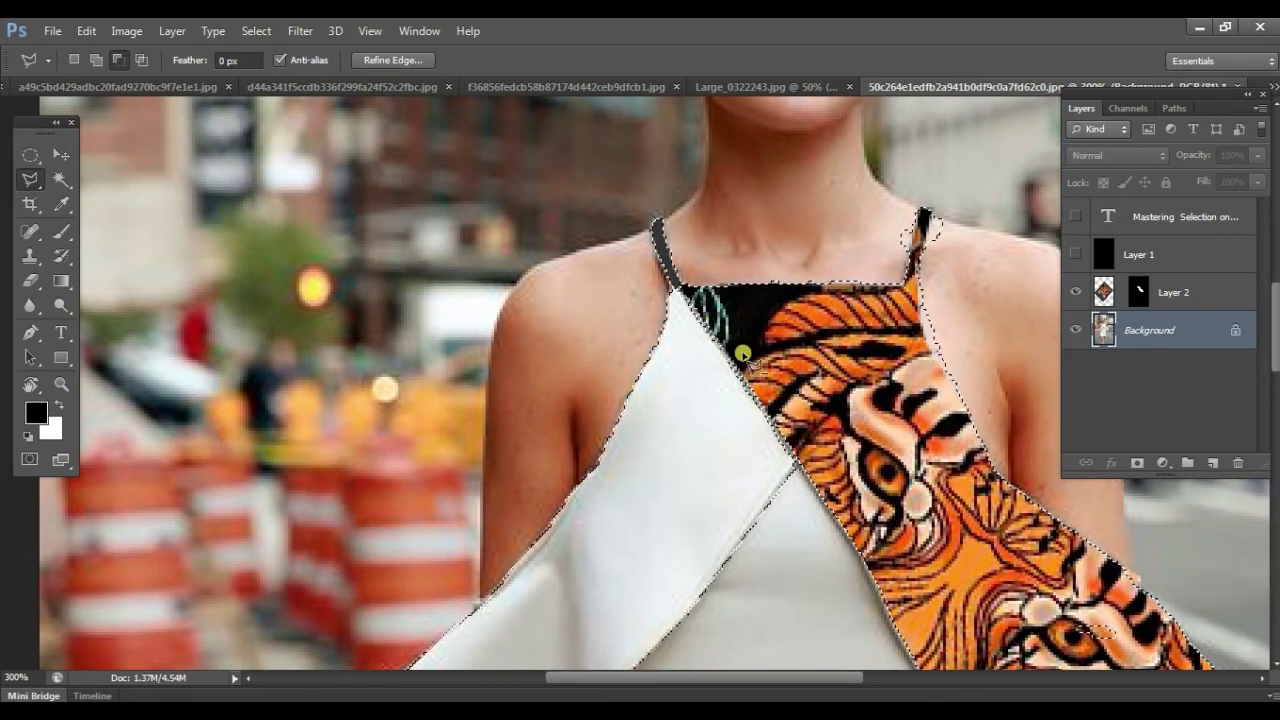
pyautogui.moveTo(703, 443); pyautogui.dragTo(666, 263)
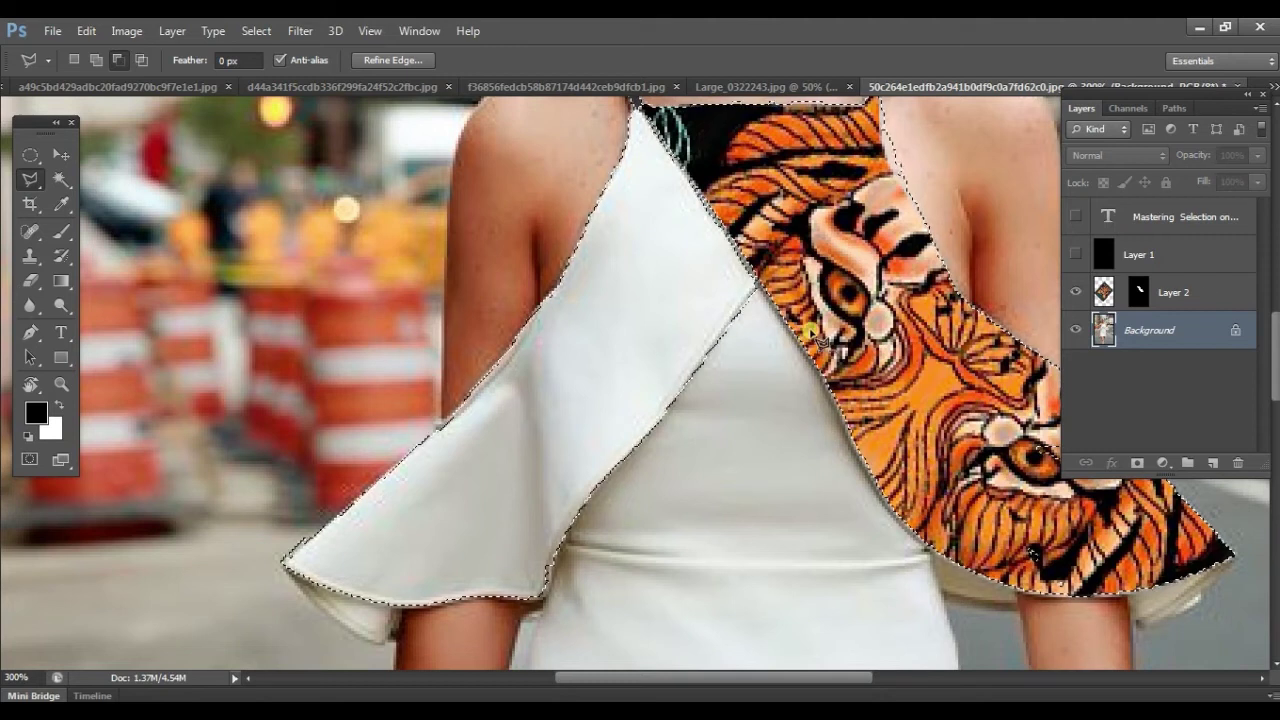
pyautogui.hotkey('ctrl', '-')
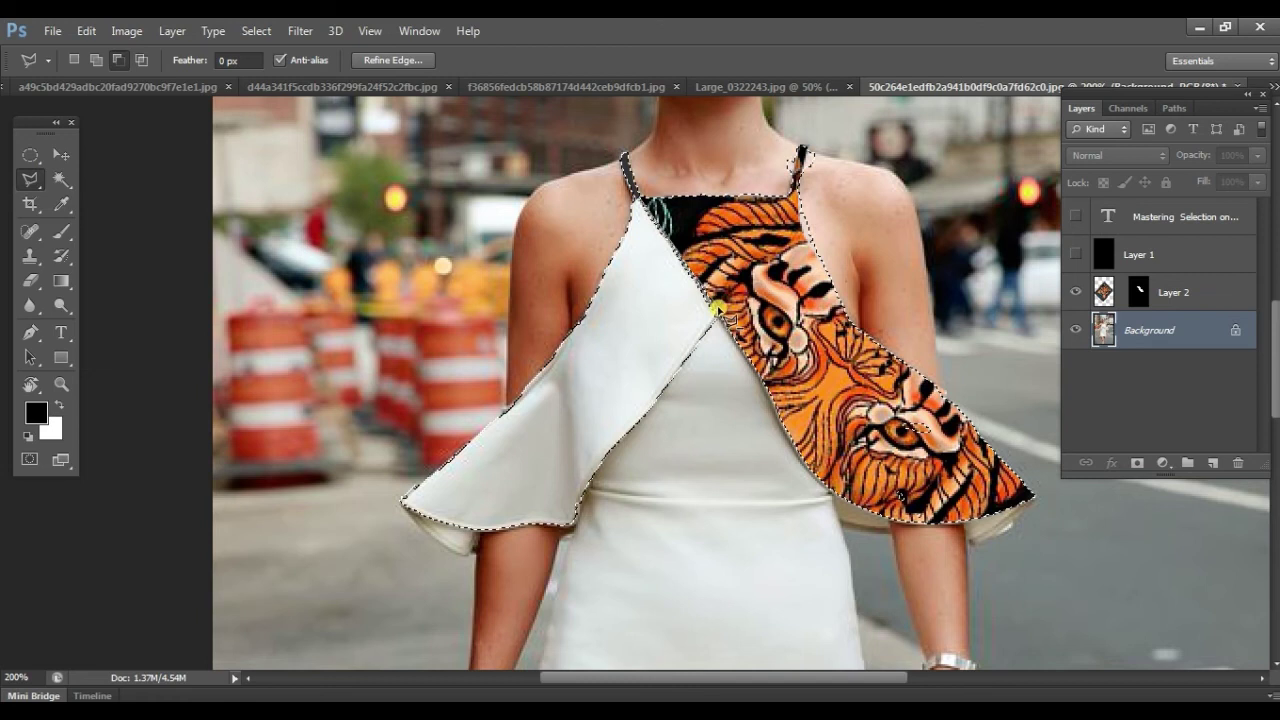
# Subtract the tiger-patterned front panel and its strap from the selection with the Polygonal Lasso, keeping only the white panel beside the barrels.
pyautogui.click(1057, 538)
pyautogui.click(993, 188)
pyautogui.click(842, 114)
pyautogui.click(600, 129)
pyautogui.click(637, 200)
pyautogui.click(637, 200)
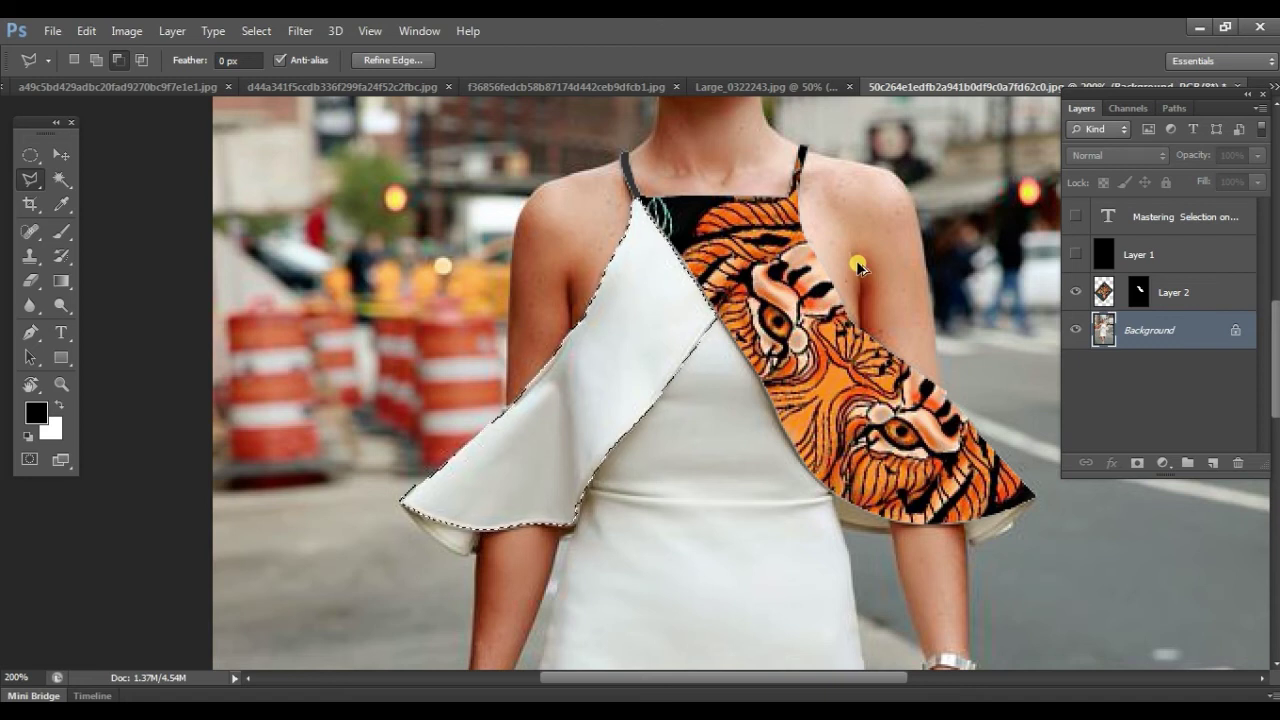
# Paste the copied tiger pattern into the selected white front panel as a masked layer and reposition it over the panel.
pyautogui.hotkey('ctrl', 'shift', 'alt', 'v')
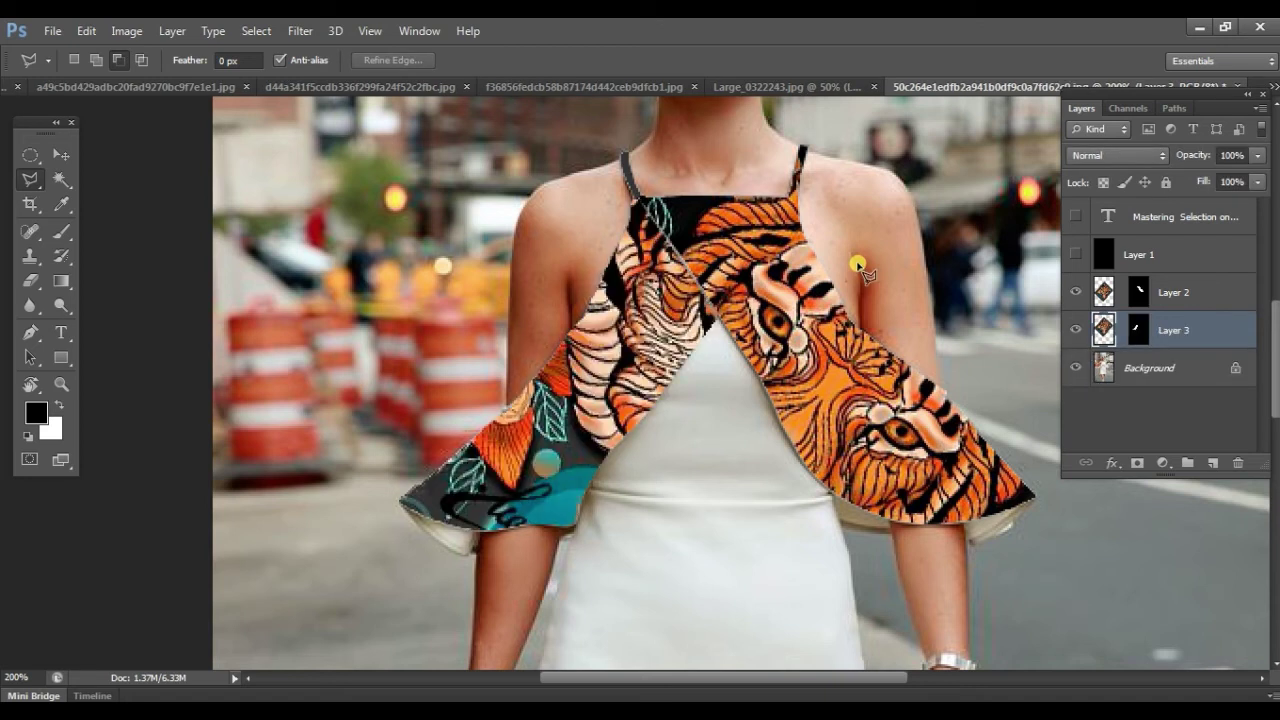
pyautogui.hotkey('ctrl', '-')
pyautogui.moveTo(653, 340); pyautogui.dragTo(541, 420)
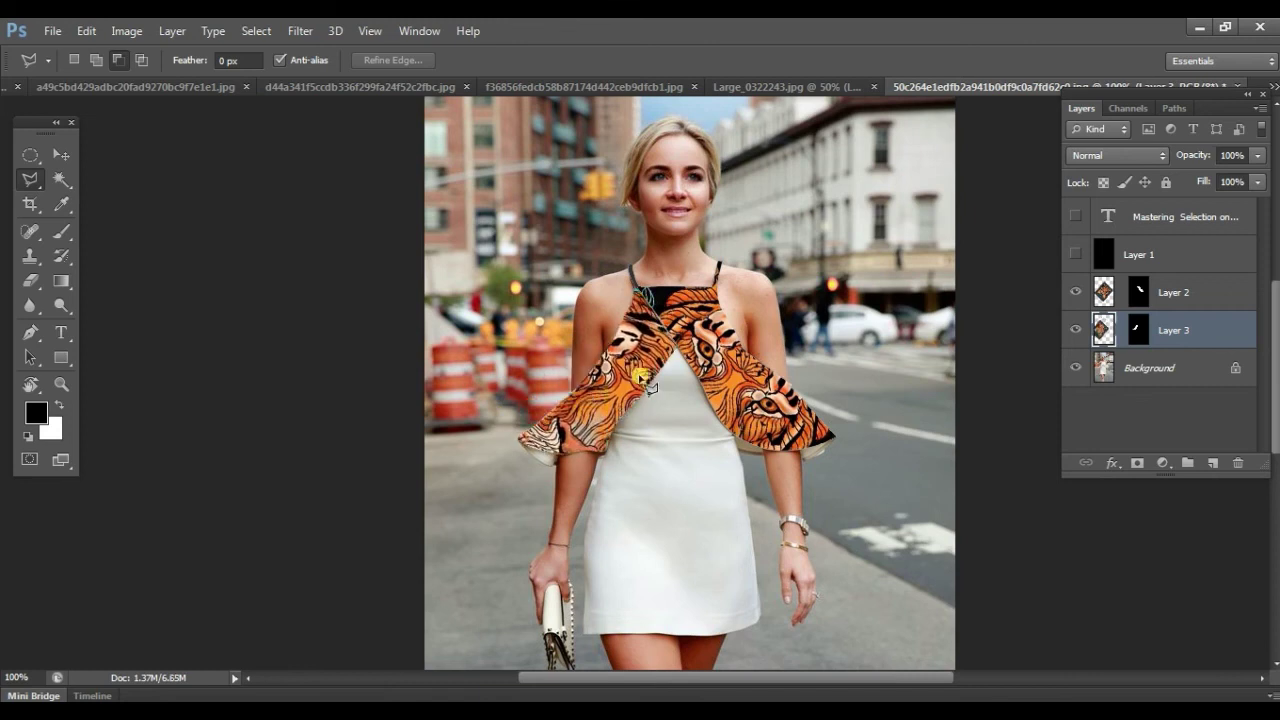
pyautogui.moveTo(612, 374)
pyautogui.mouseDown()
pyautogui.moveTo(648, 398)
pyautogui.moveTo(620, 382)
pyautogui.mouseUp()
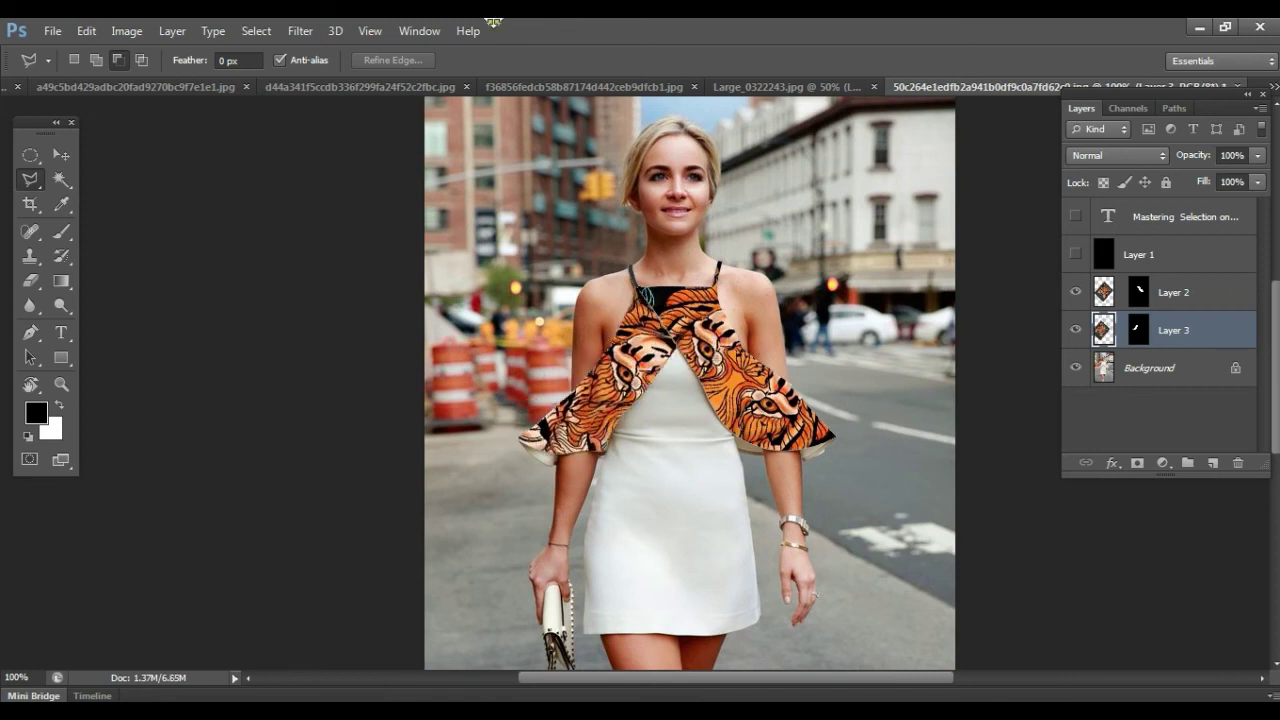
# Flip Layer 3's tiger pattern horizontally and reposition it so its faces mirror those on the opposite panel.
pyautogui.click(103, 33)
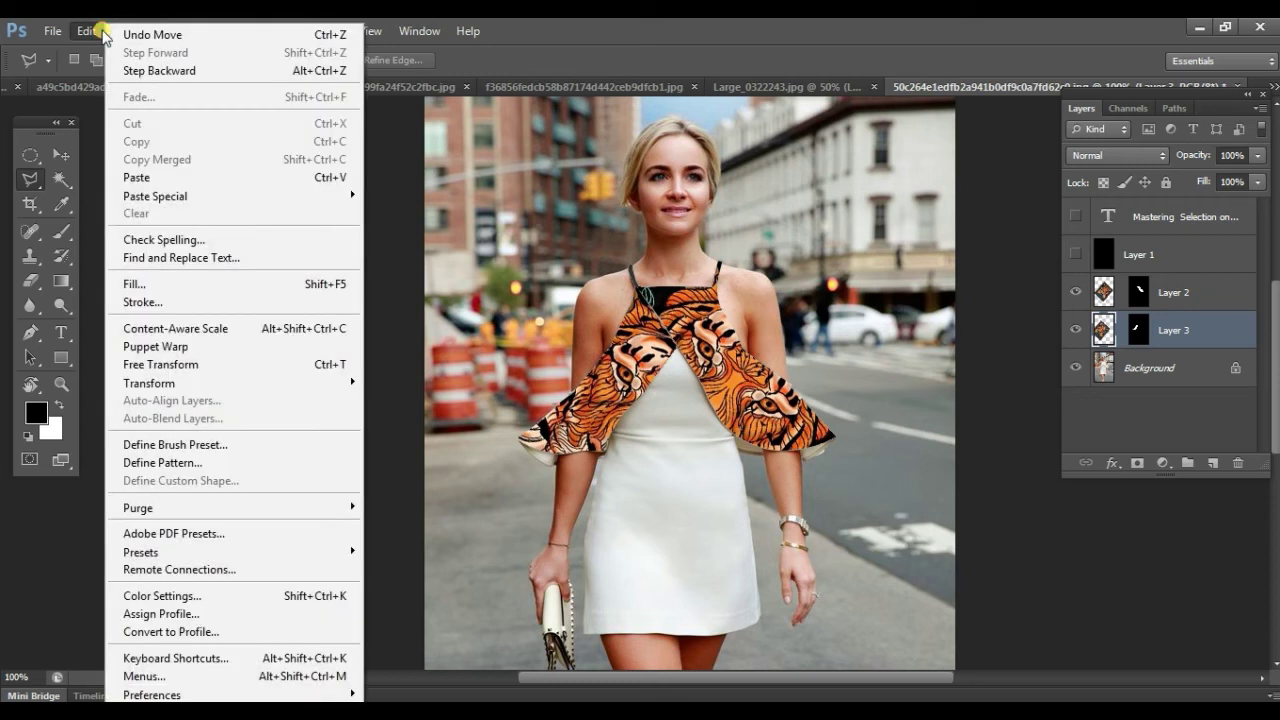
pyautogui.moveTo(330, 383)
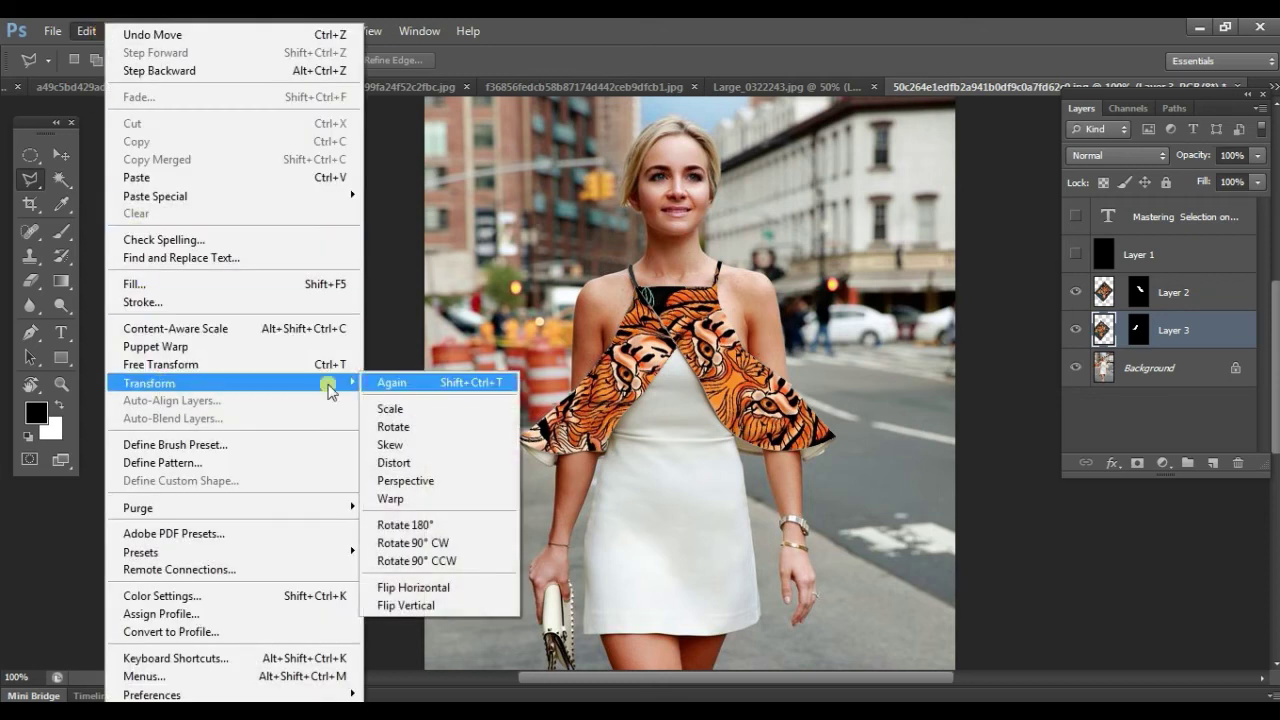
pyautogui.click(484, 588)
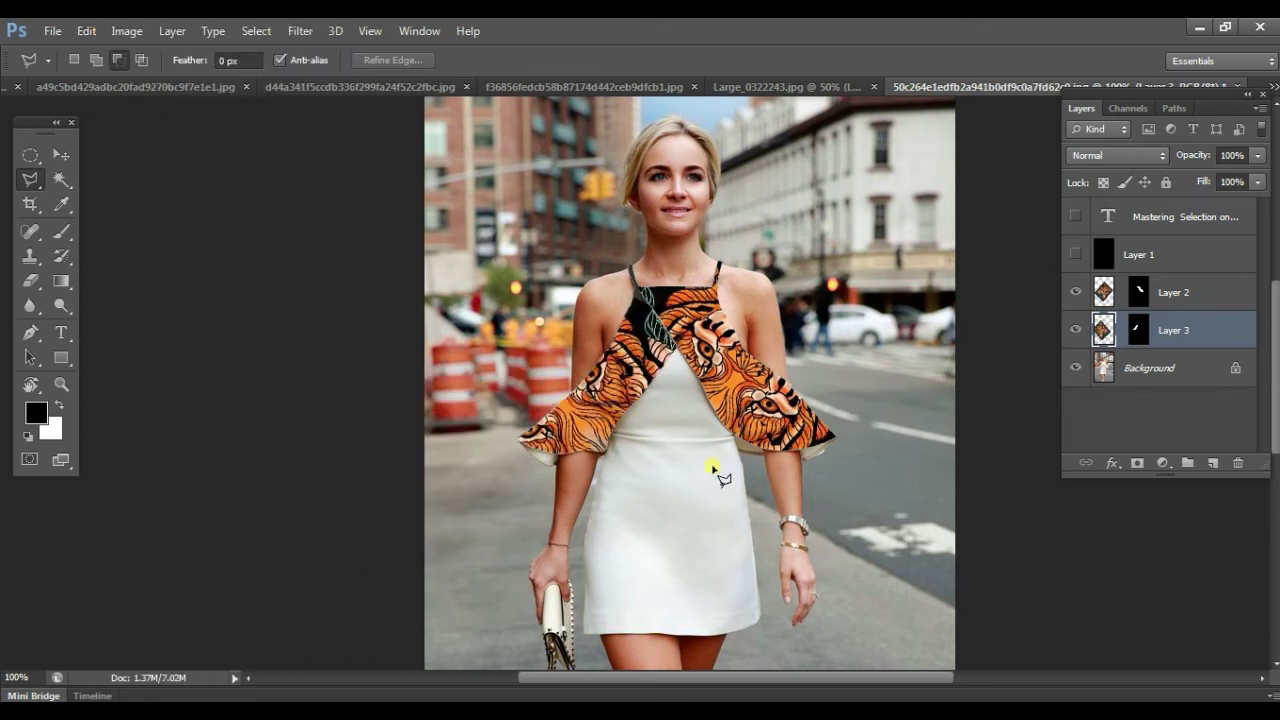
pyautogui.moveTo(648, 403); pyautogui.dragTo(677, 357)
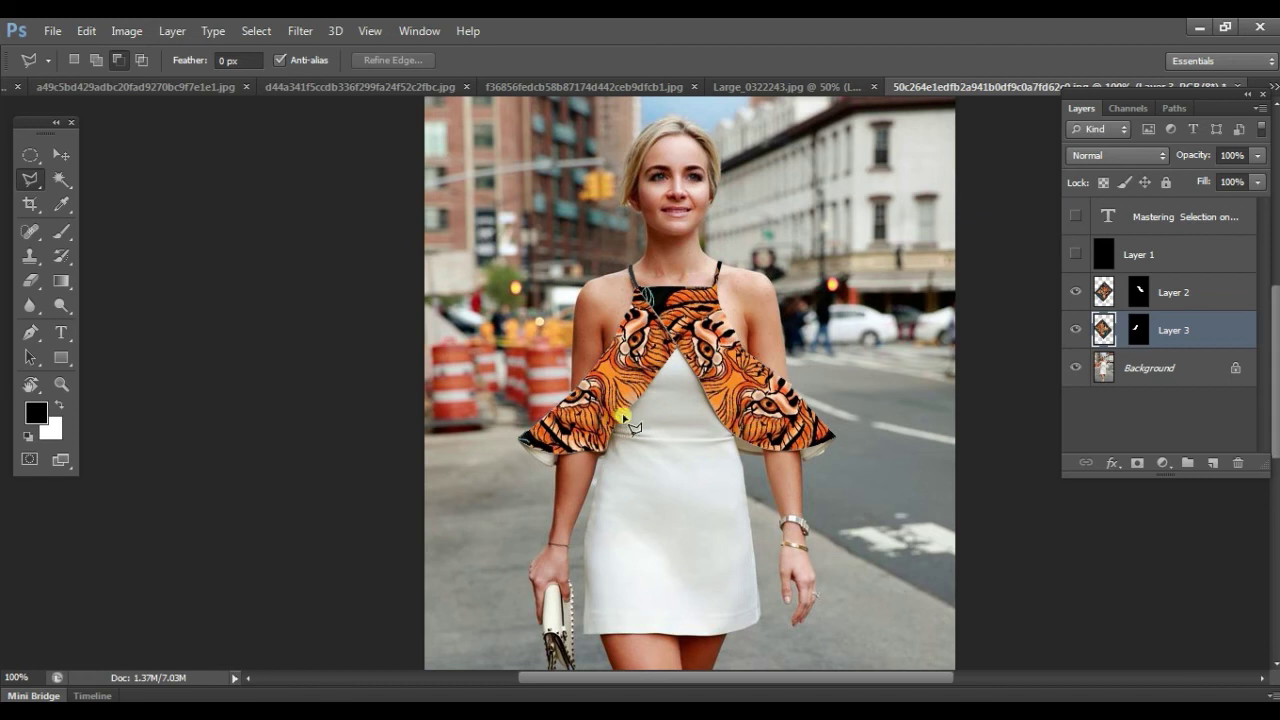
# Activate the Background layer from the white dress body and switch to the Magic Wand.
pyautogui.scroll(-3, 626, 417)
pyautogui.scroll(2, 716, 440)
pyautogui.scroll(-3, 716, 440)
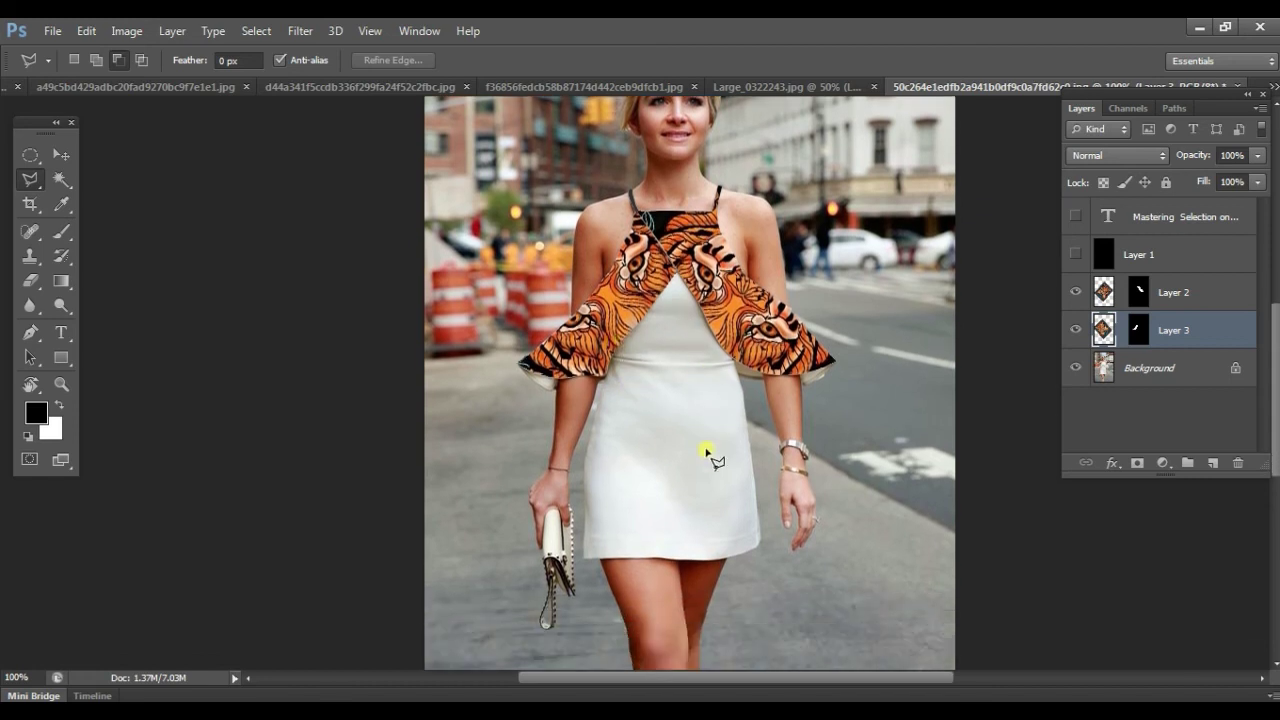
pyautogui.scroll(2, 636, 400)
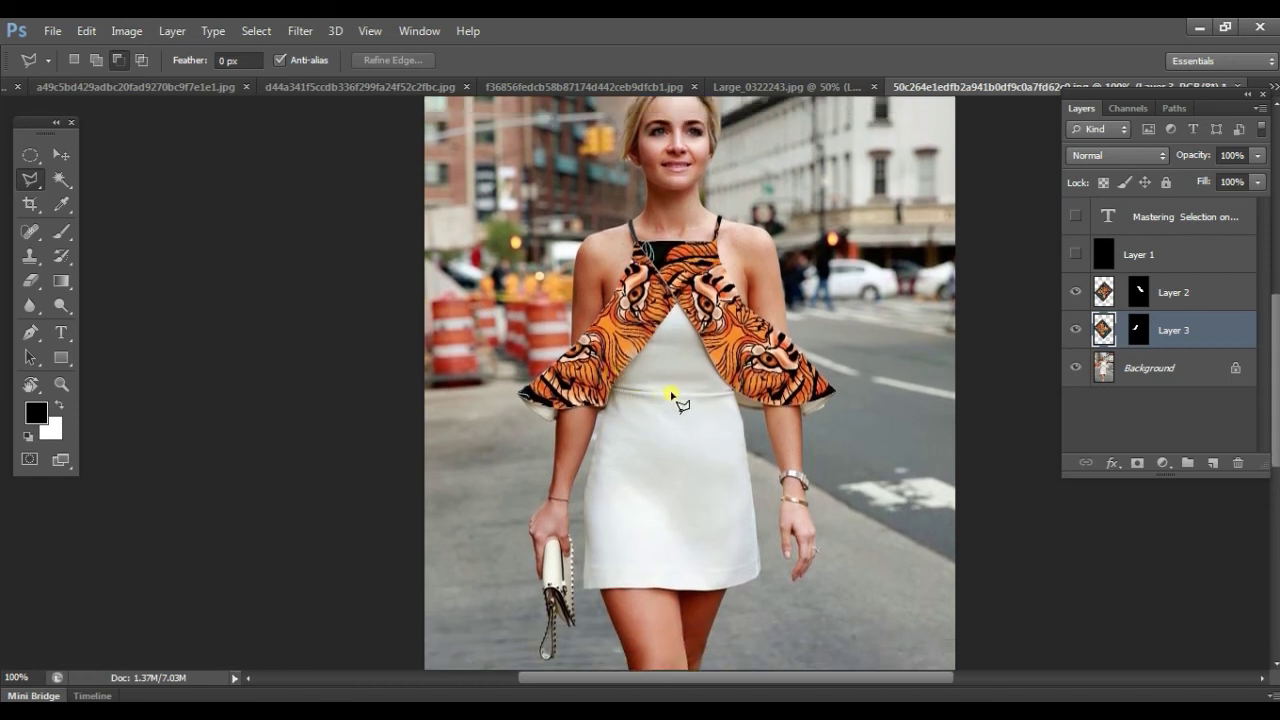
pyautogui.scroll(-2, 671, 395)
pyautogui.scroll(2, 671, 396)
pyautogui.keyDown('ctrl'); pyautogui.rightClick(677, 432); pyautogui.keyUp('ctrl')
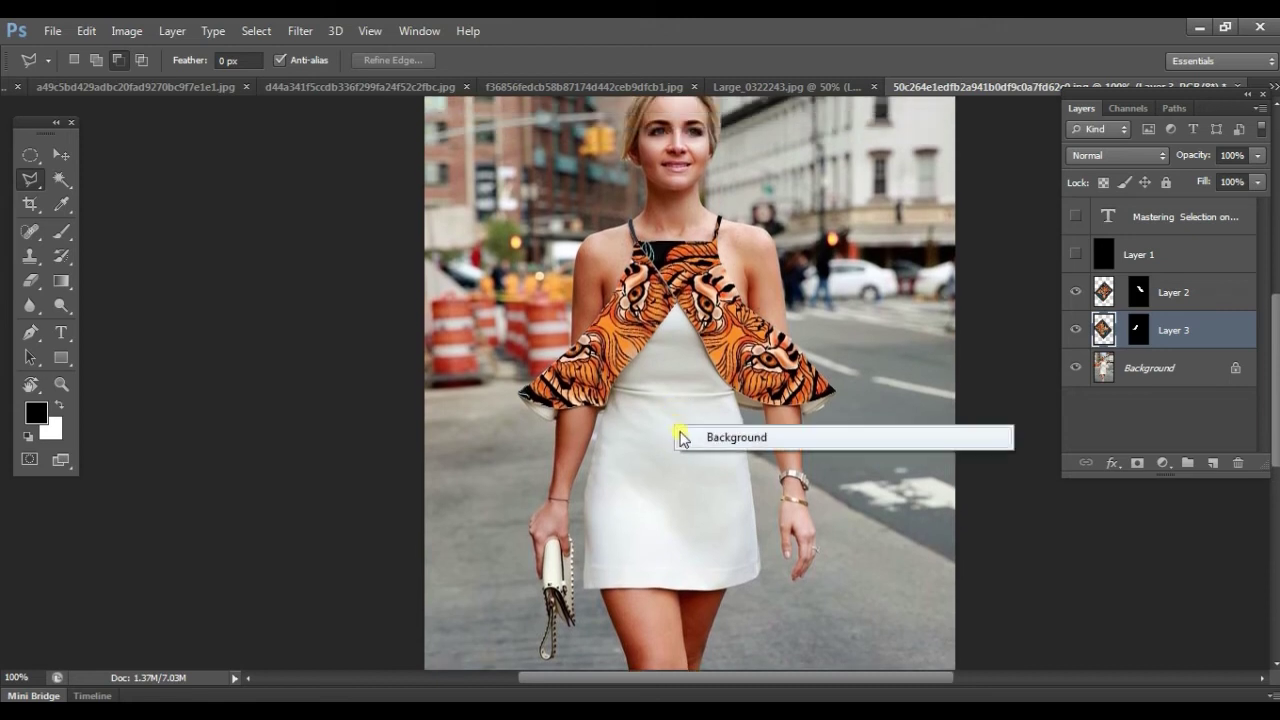
pyautogui.click(688, 436)
pyautogui.press('w')
# Try to select the white dress body with the Magic Wand at tolerance 30 and at tolerance 50.
pyautogui.click(686, 432)
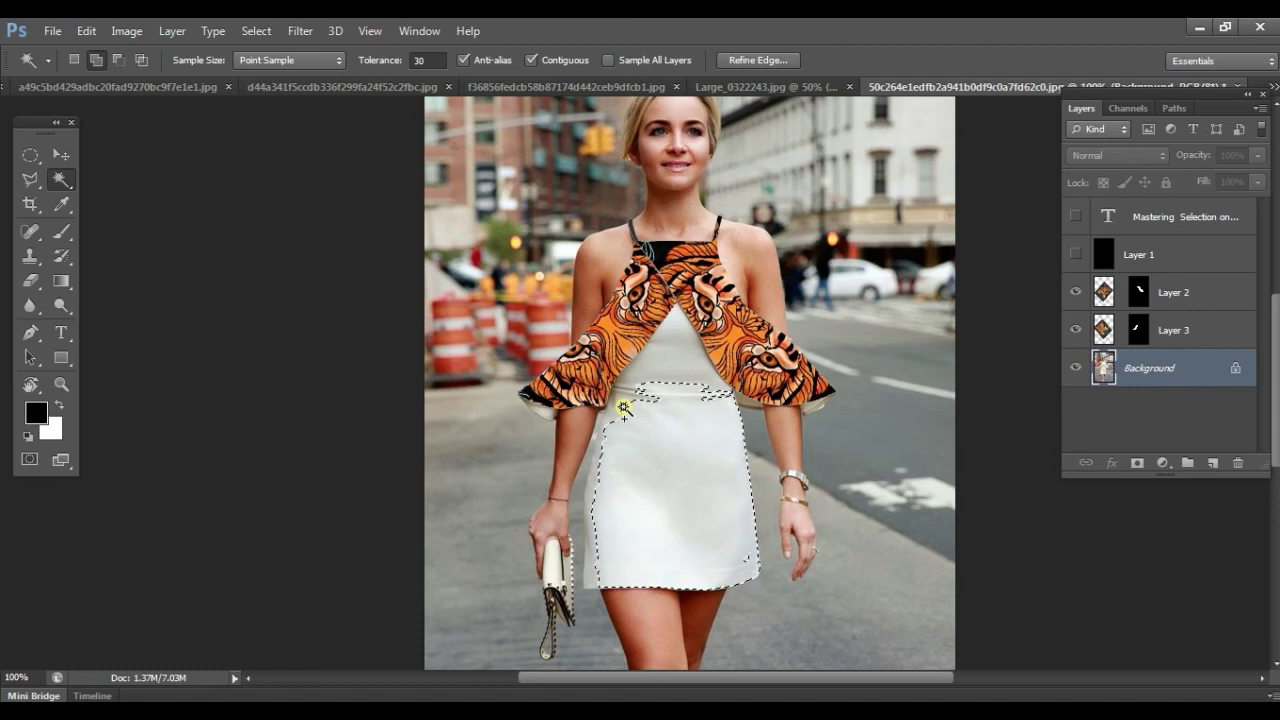
pyautogui.click(101, 61)
pyautogui.click(627, 396)
pyautogui.hotkey('ctrl', 'd')
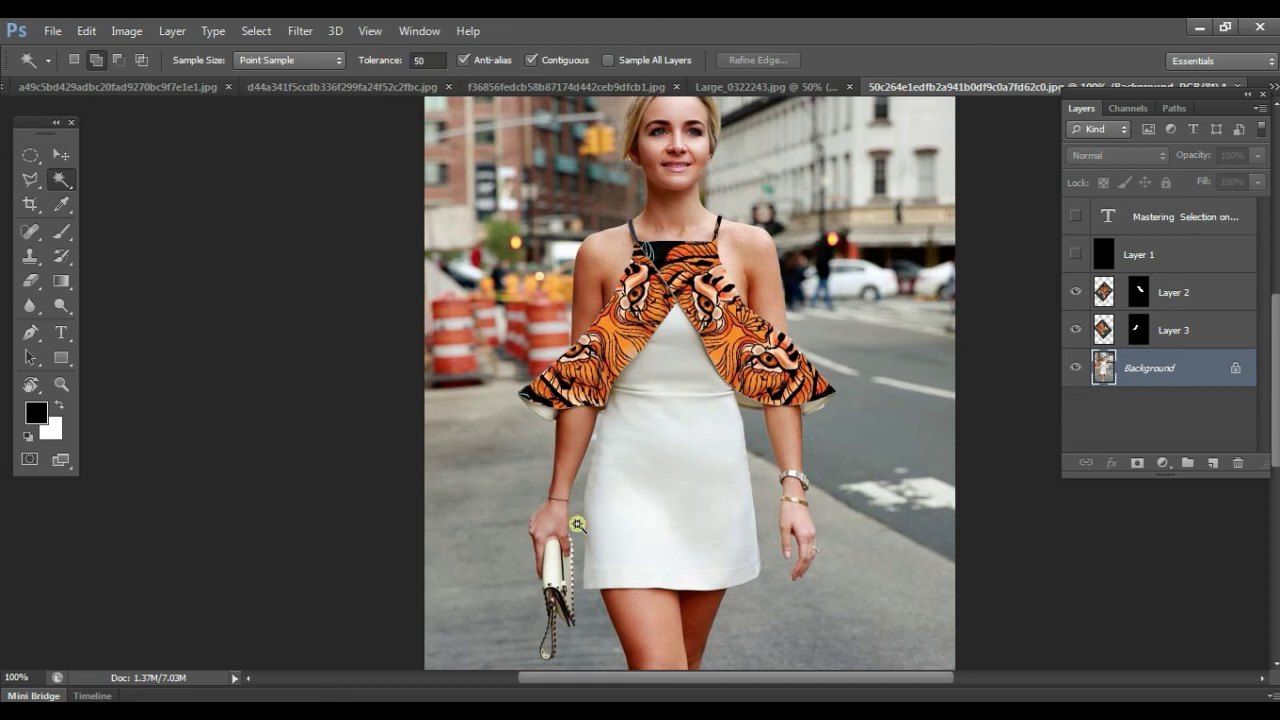
pyautogui.click(674, 503)
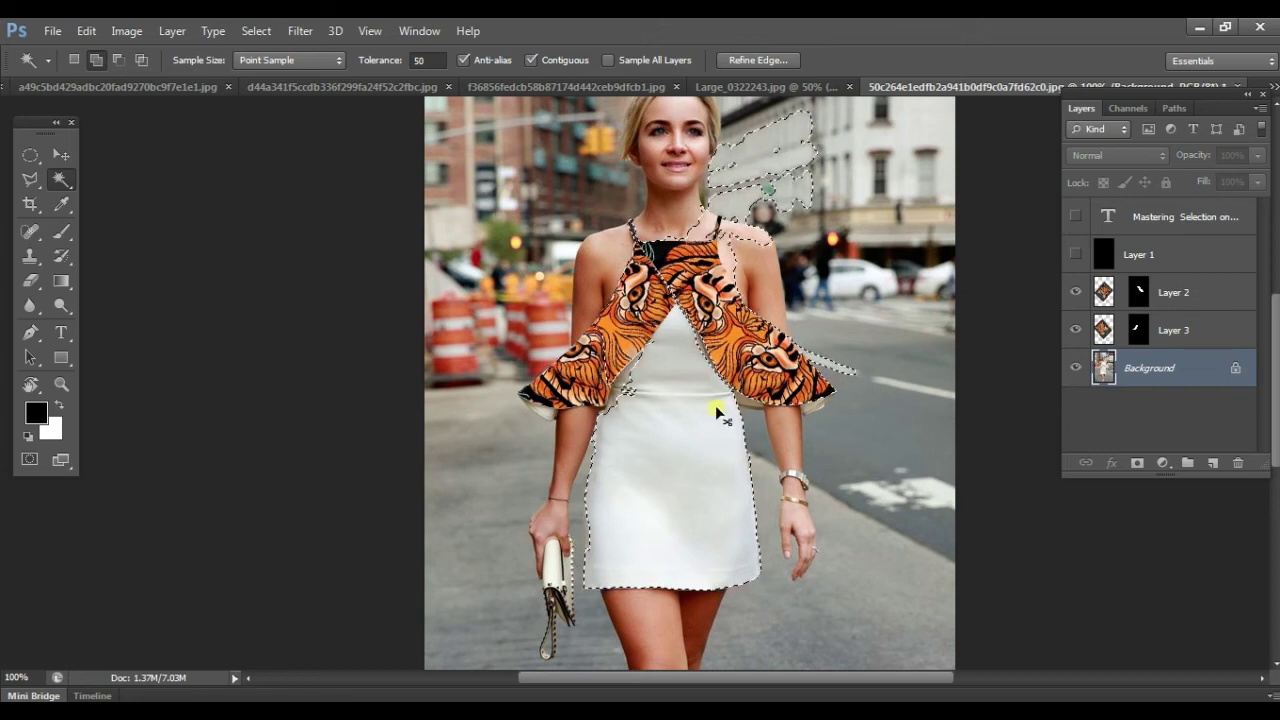
pyautogui.hotkey('ctrl', 'd')
# Set the Magic Wand tolerance to 35 and select the whole white dress body, adding the missed areas along its edge.
pyautogui.click(422, 60)
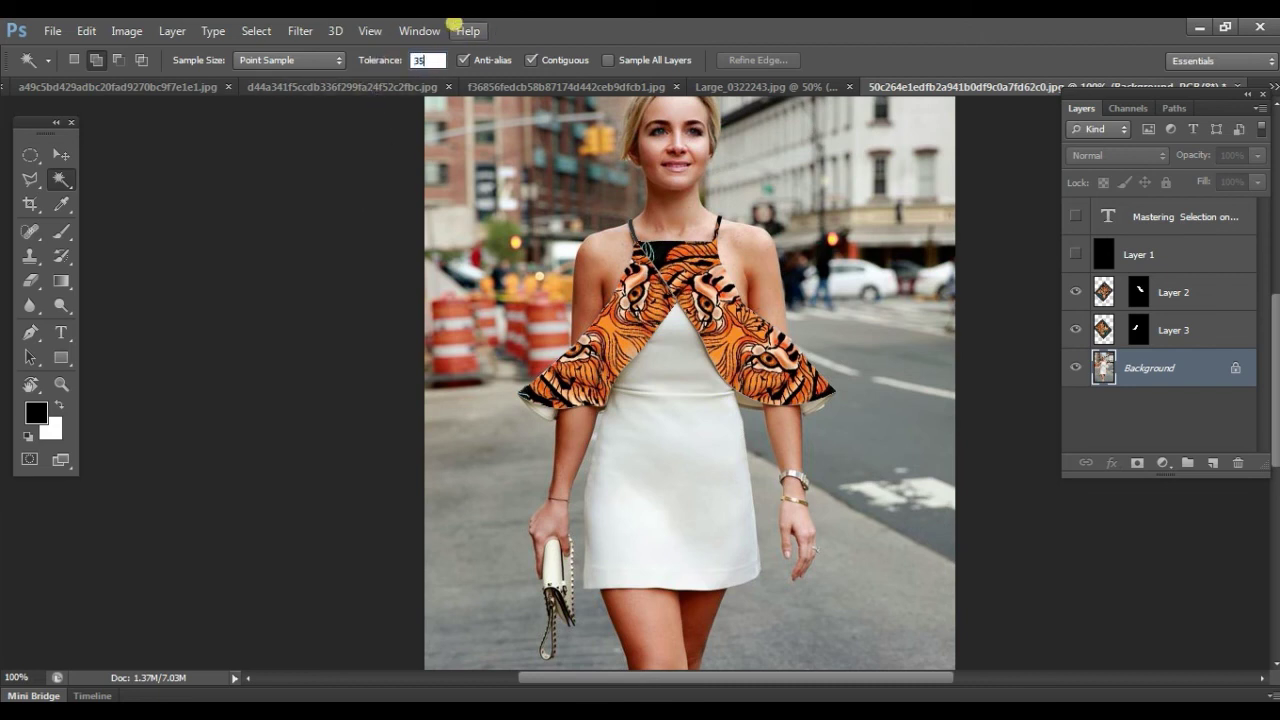
pyautogui.click(686, 480)
pyautogui.keyDown('shift'); pyautogui.click(660, 558); pyautogui.keyUp('shift')
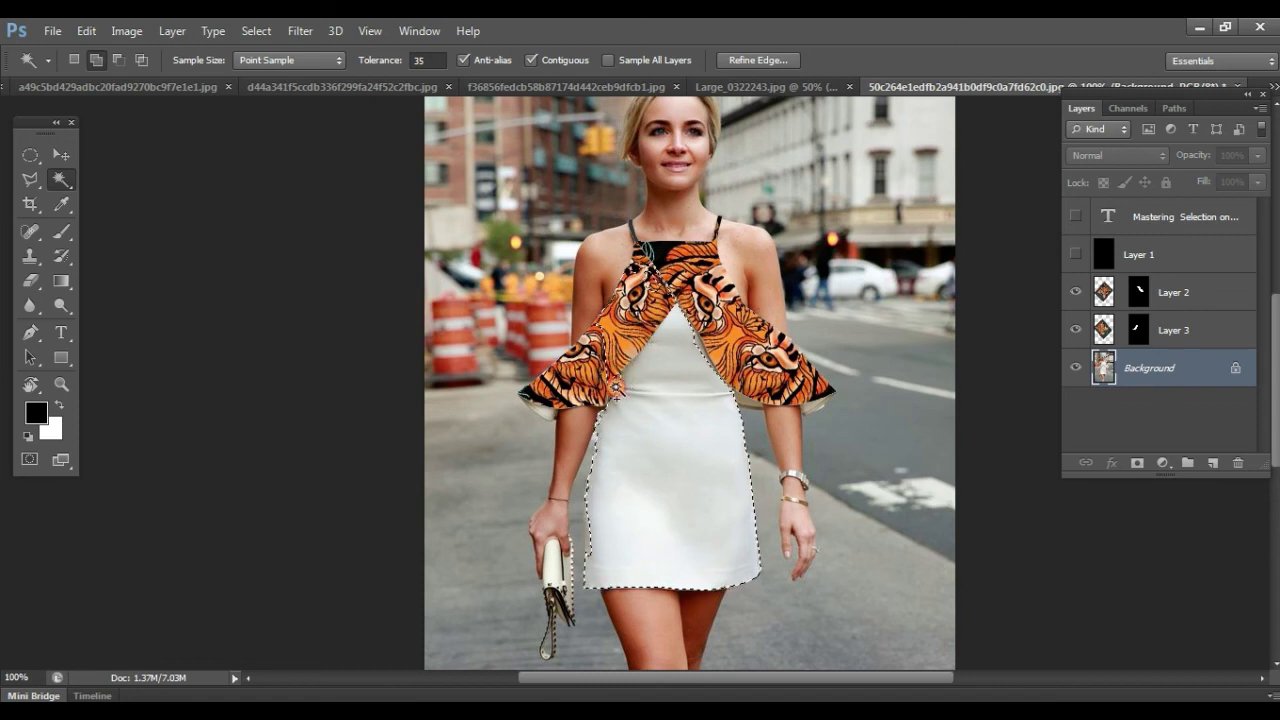
pyautogui.keyDown('shift'); pyautogui.click(589, 544); pyautogui.keyUp('shift')
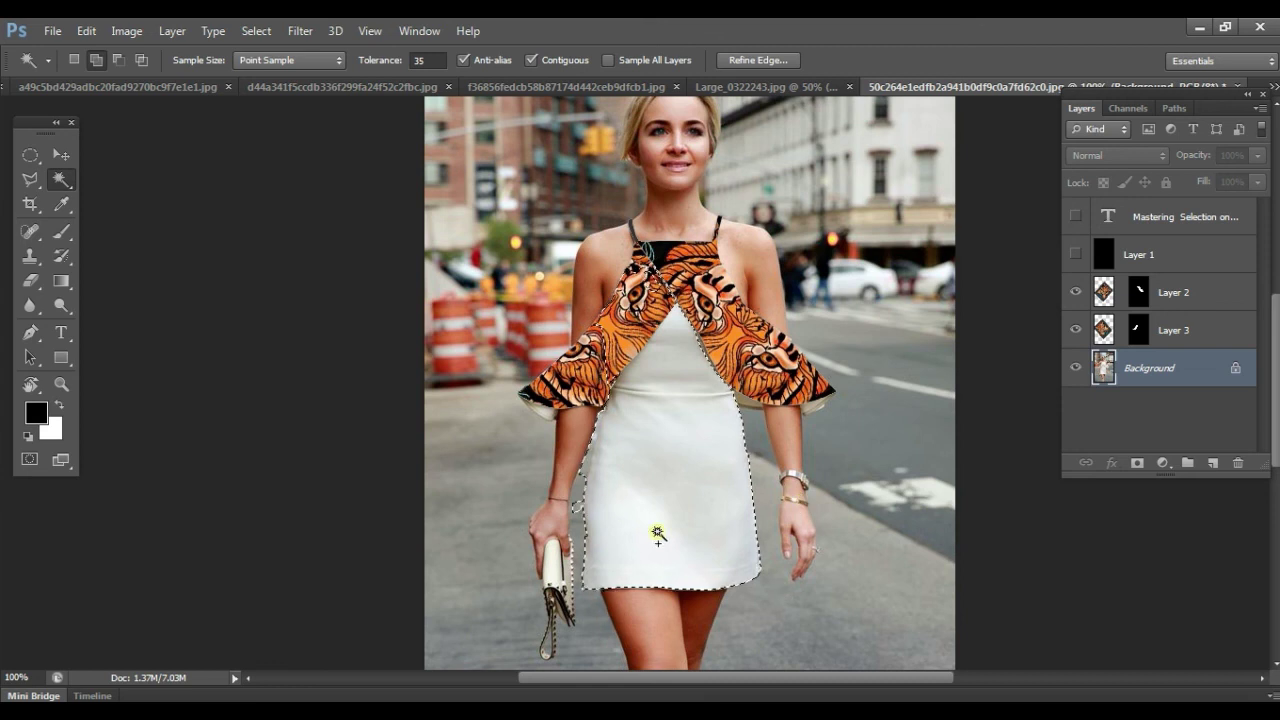
# Subtract the stray area between the hand and the skirt edge from the selection with the Polygonal Lasso.
pyautogui.click(27, 183)
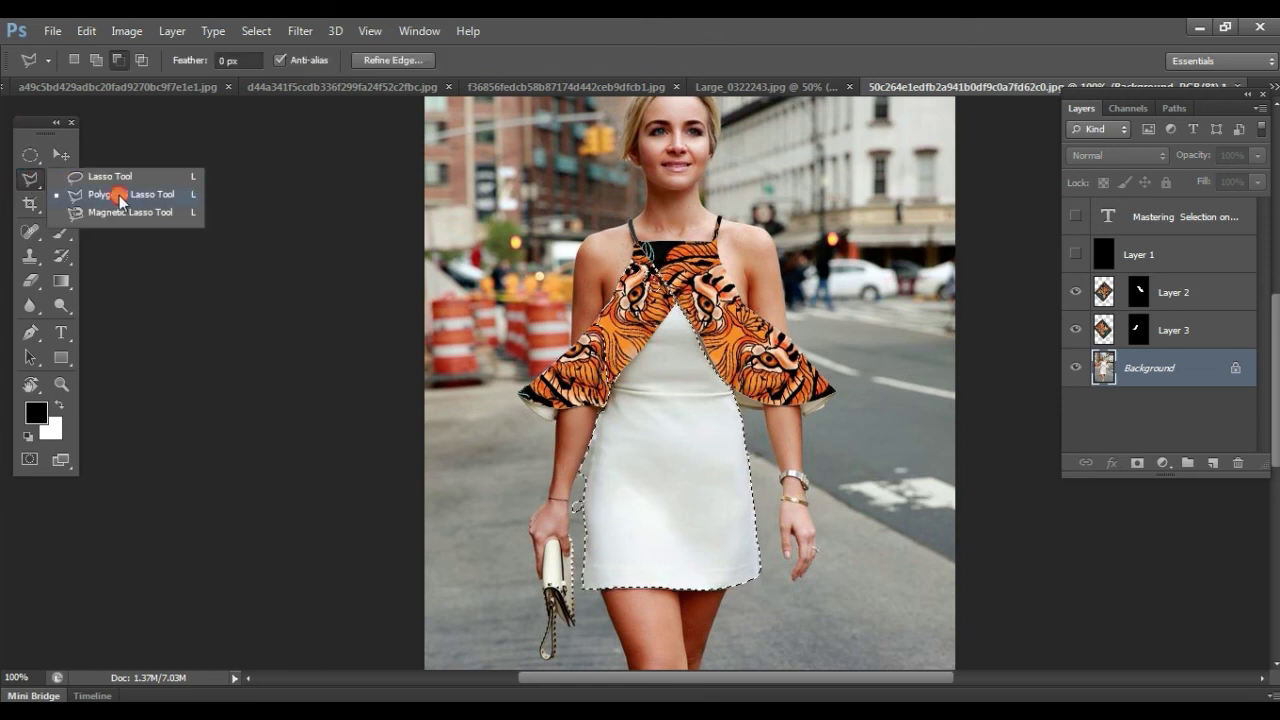
pyautogui.click(119, 197)
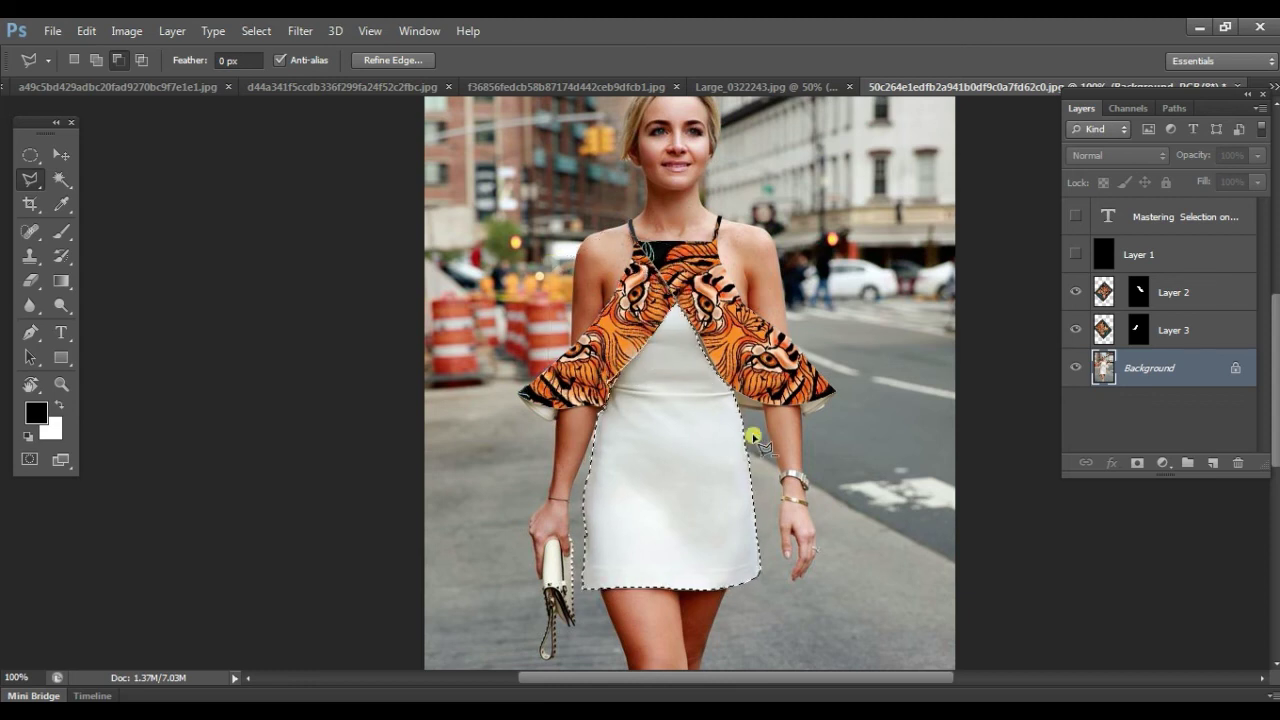
pyautogui.scroll(2, 750, 391)
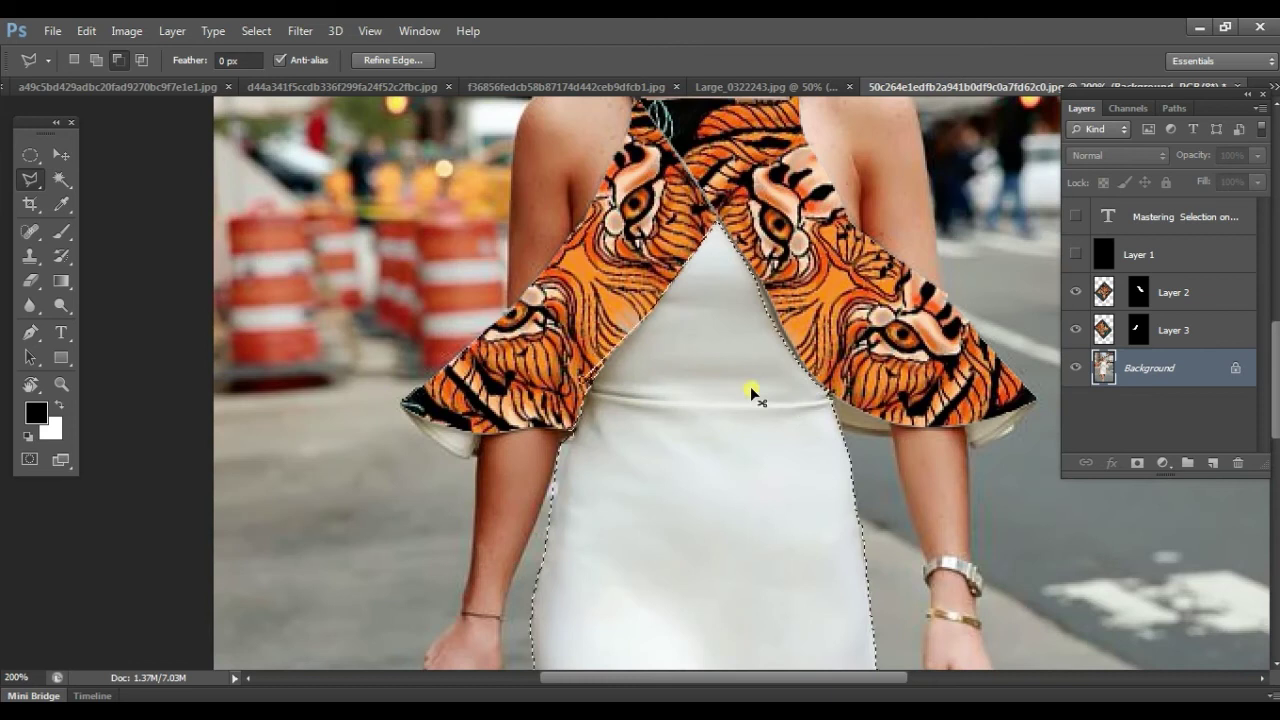
pyautogui.scroll(2, 814, 431)
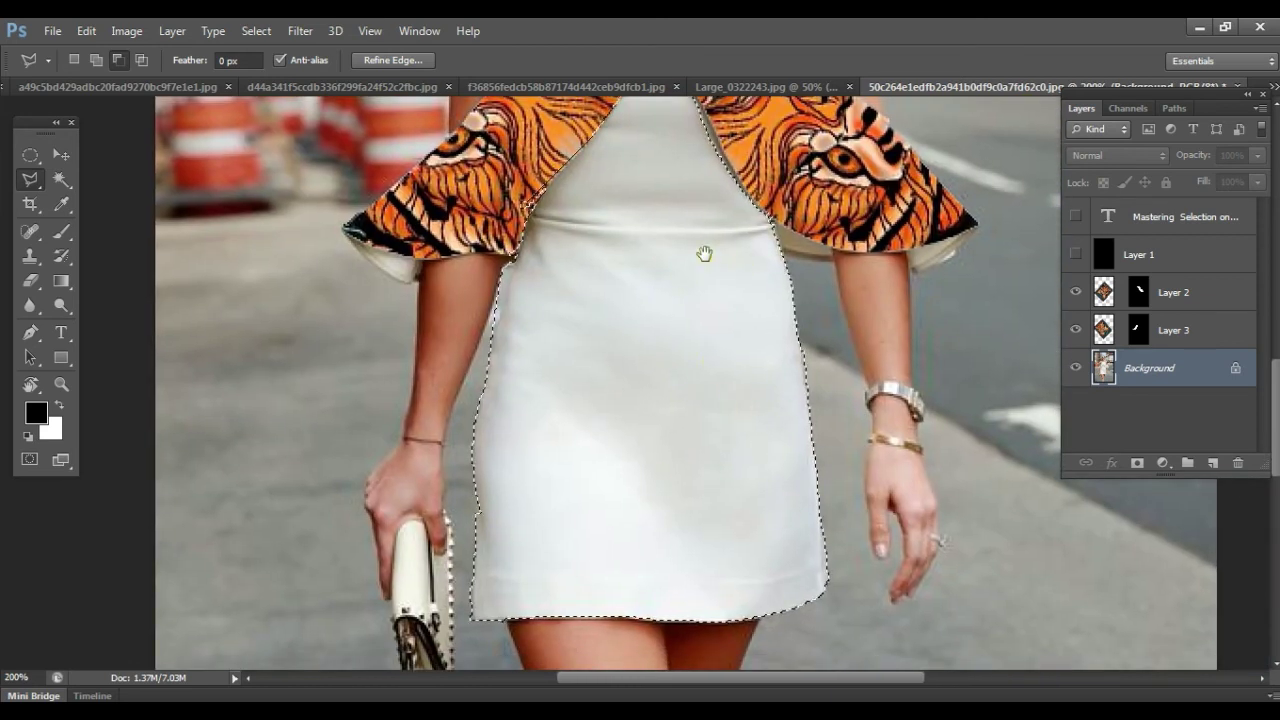
pyautogui.moveTo(706, 251); pyautogui.dragTo(700, 446)
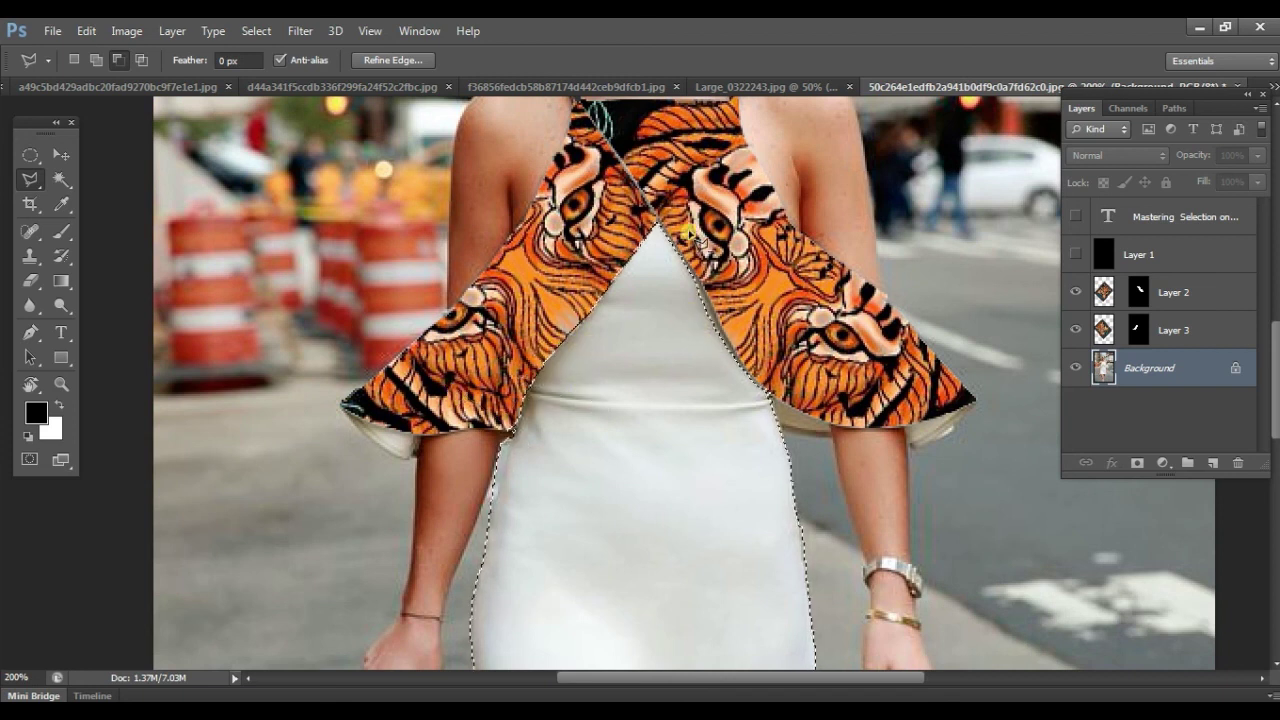
pyautogui.moveTo(711, 523); pyautogui.dragTo(717, 449)
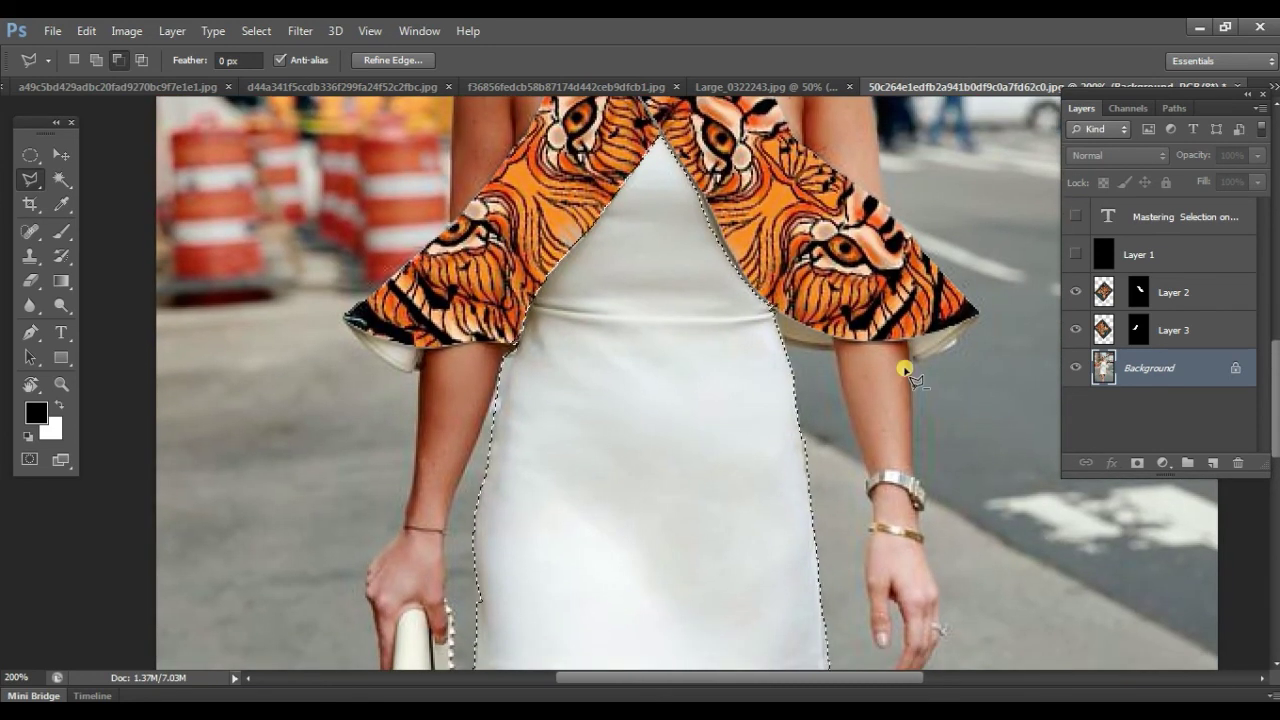
# Paste the tiger pattern into the dress body selection as a masked layer and reposition it over the dress.
pyautogui.hotkey('ctrl', 'alt', 'shift', 'v')
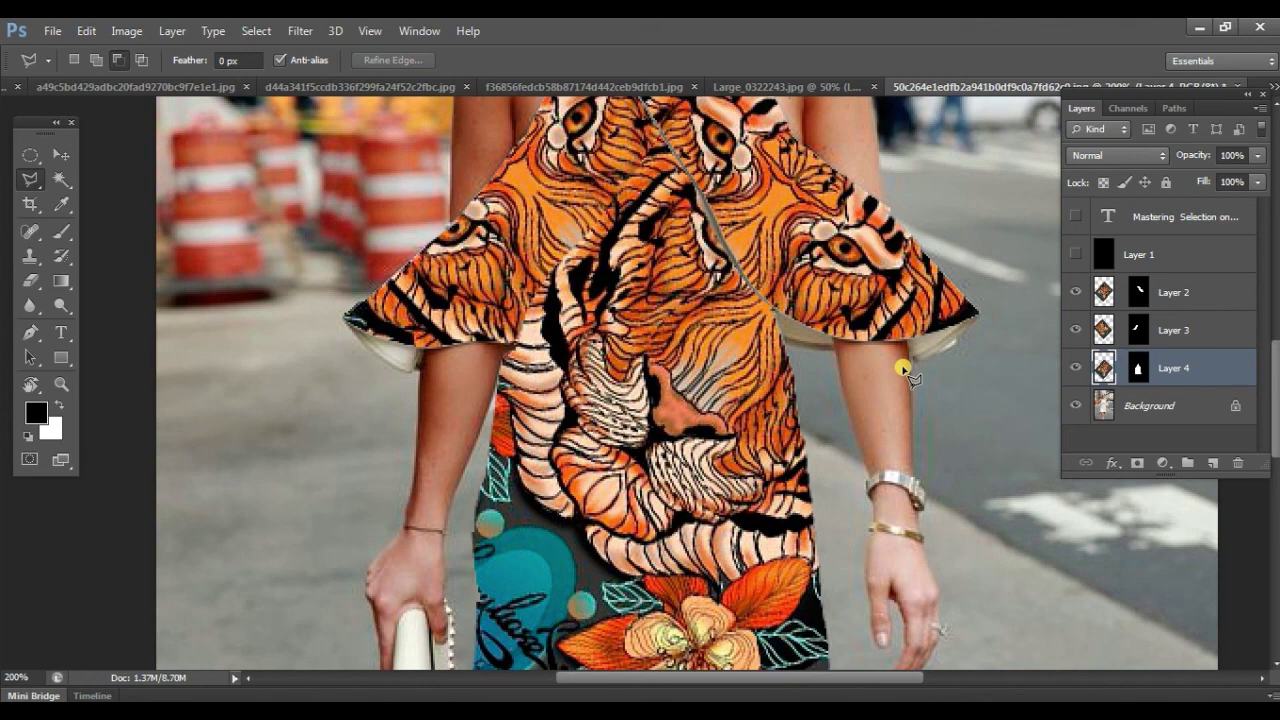
pyautogui.hotkey('ctrl', '-')
pyautogui.moveTo(655, 372); pyautogui.dragTo(598, 320)
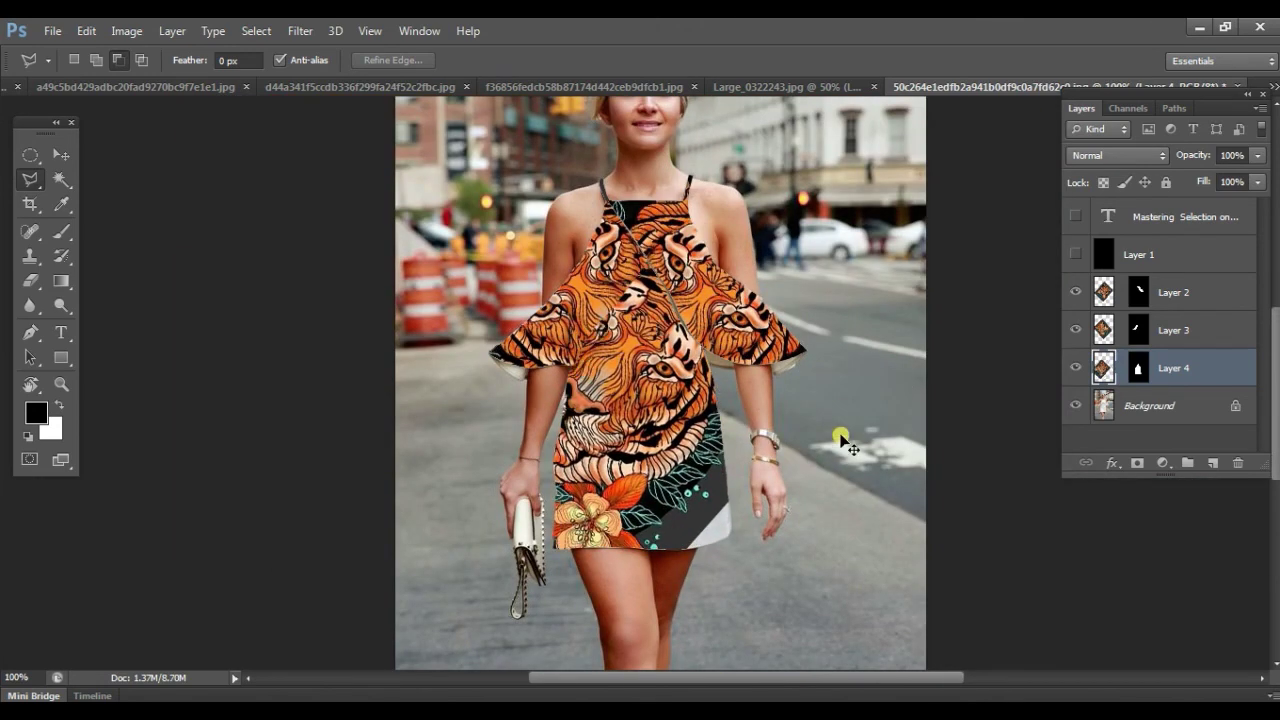
# Rotate Layer 4's tiger pattern about 45° counterclockwise with Free Transform, apply it, and centre the upright tiger face on the dress.
pyautogui.hotkey('ctrl', 't')
pyautogui.moveTo(886, 386); pyautogui.dragTo(880, 160)
pyautogui.moveTo(681, 372); pyautogui.dragTo(760, 409)
pyautogui.moveTo(920, 331); pyautogui.dragTo(885, 232)
pyautogui.moveTo(684, 390)
pyautogui.mouseDown()
pyautogui.moveTo(667, 391)
pyautogui.moveTo(667, 364)
pyautogui.moveTo(683, 365)
pyautogui.moveTo(682, 505)
pyautogui.moveTo(680, 364)
pyautogui.mouseUp()
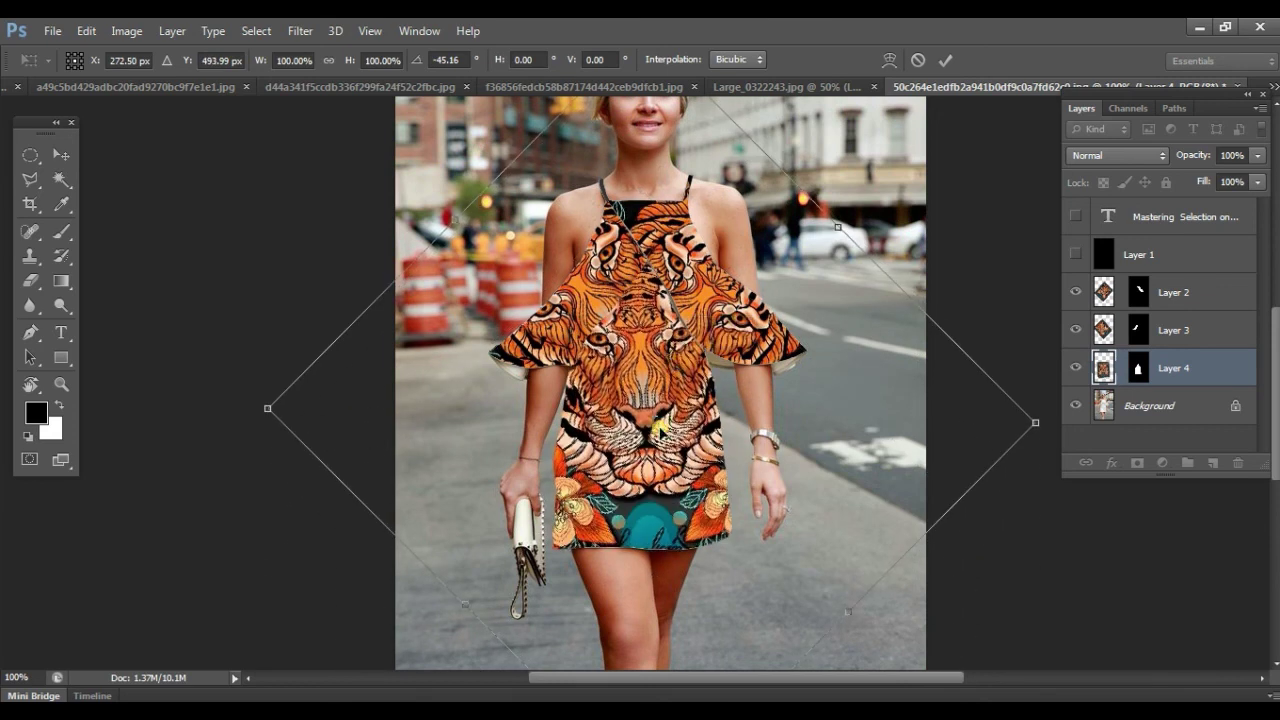
pyautogui.press('Return')
pyautogui.press('l')
pyautogui.moveTo(660, 472)
pyautogui.mouseDown()
pyautogui.moveTo(668, 407)
pyautogui.moveTo(662, 482)
pyautogui.mouseUp()
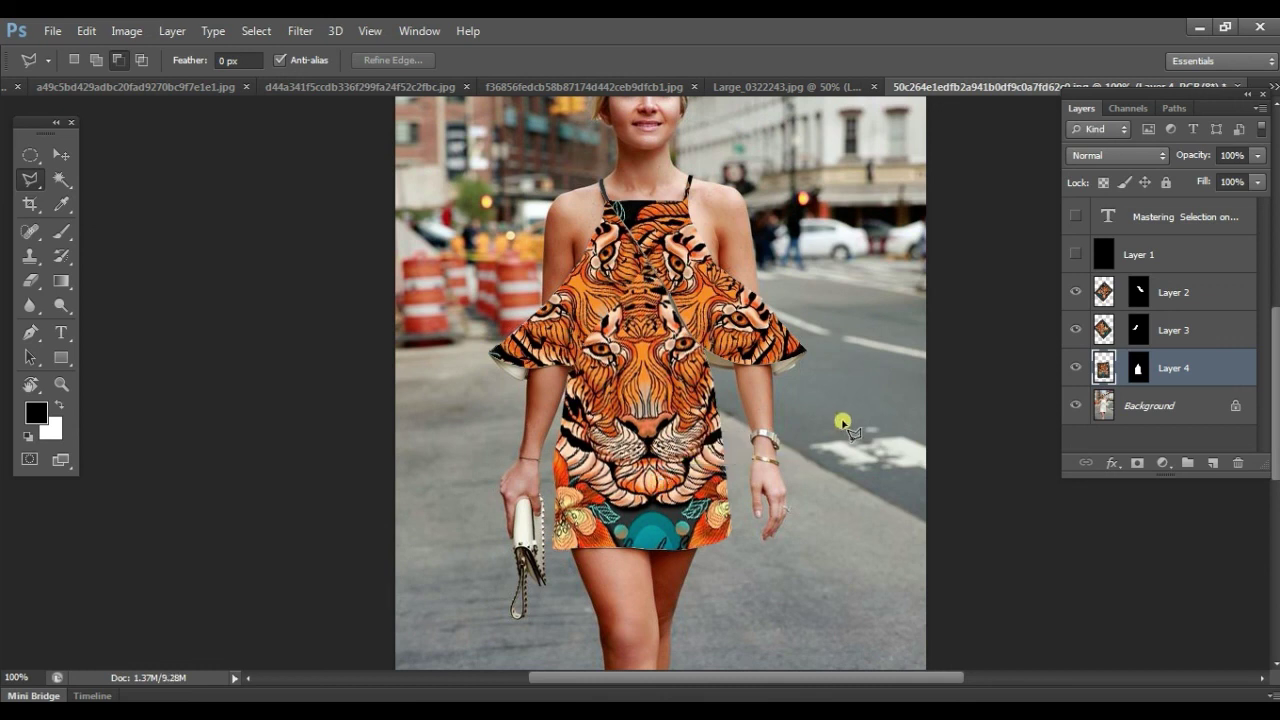
# Hide and show Layers 2, 3 and 4 to compare the plain white dress with the tiger-patterned version.
pyautogui.scroll(3, 845, 425)
pyautogui.scroll(-1, 845, 425)
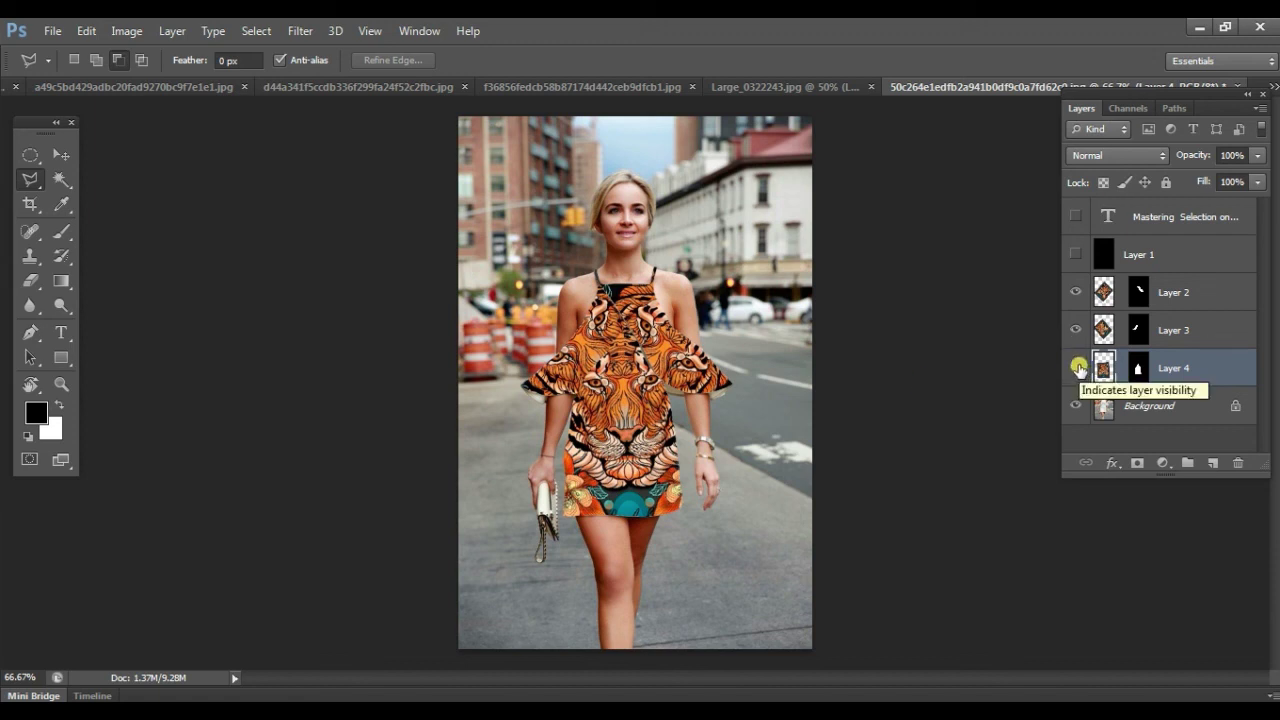
pyautogui.click(1079, 293)
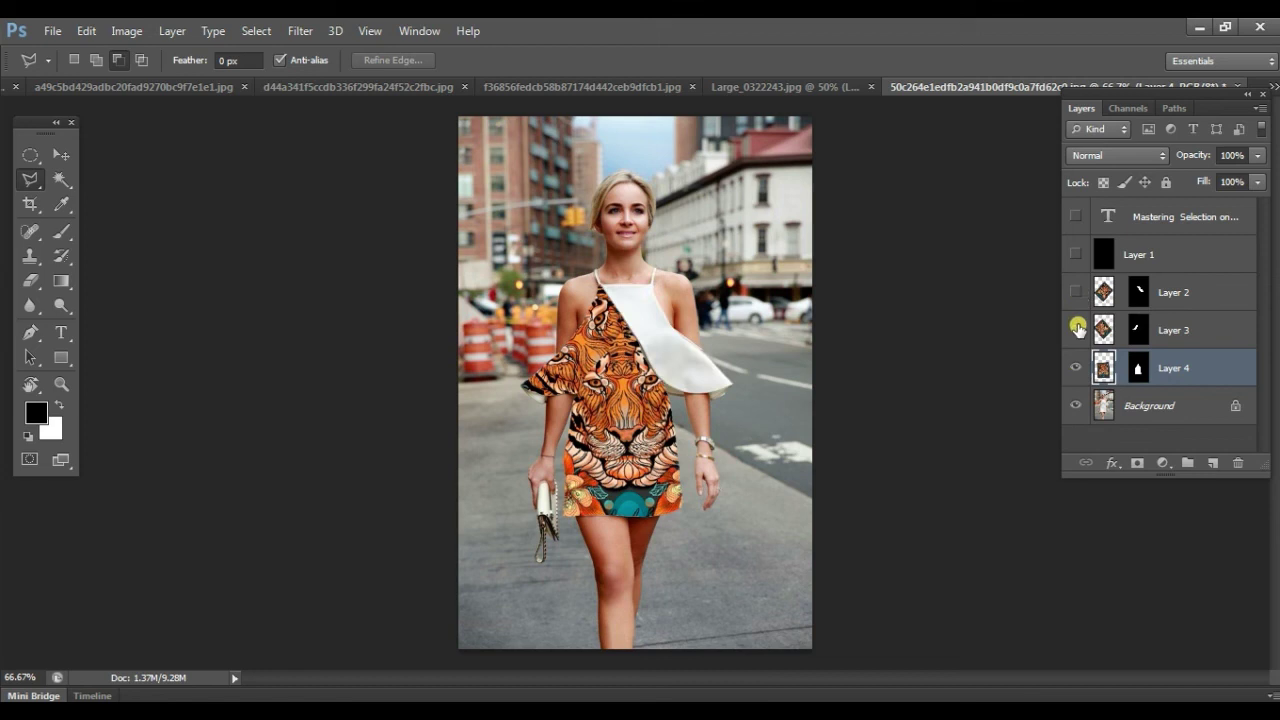
pyautogui.click(1075, 329)
pyautogui.click(1075, 368)
pyautogui.click(1075, 369)
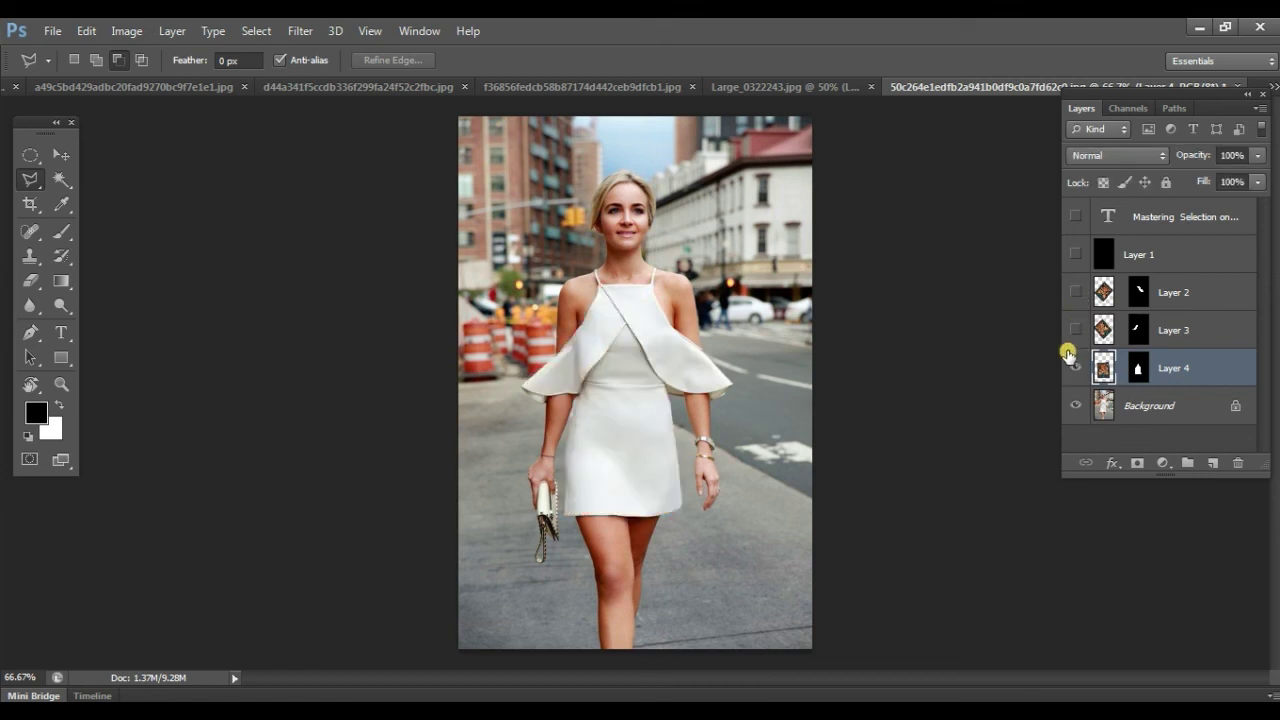
pyautogui.click(1075, 329)
pyautogui.click(1074, 290)
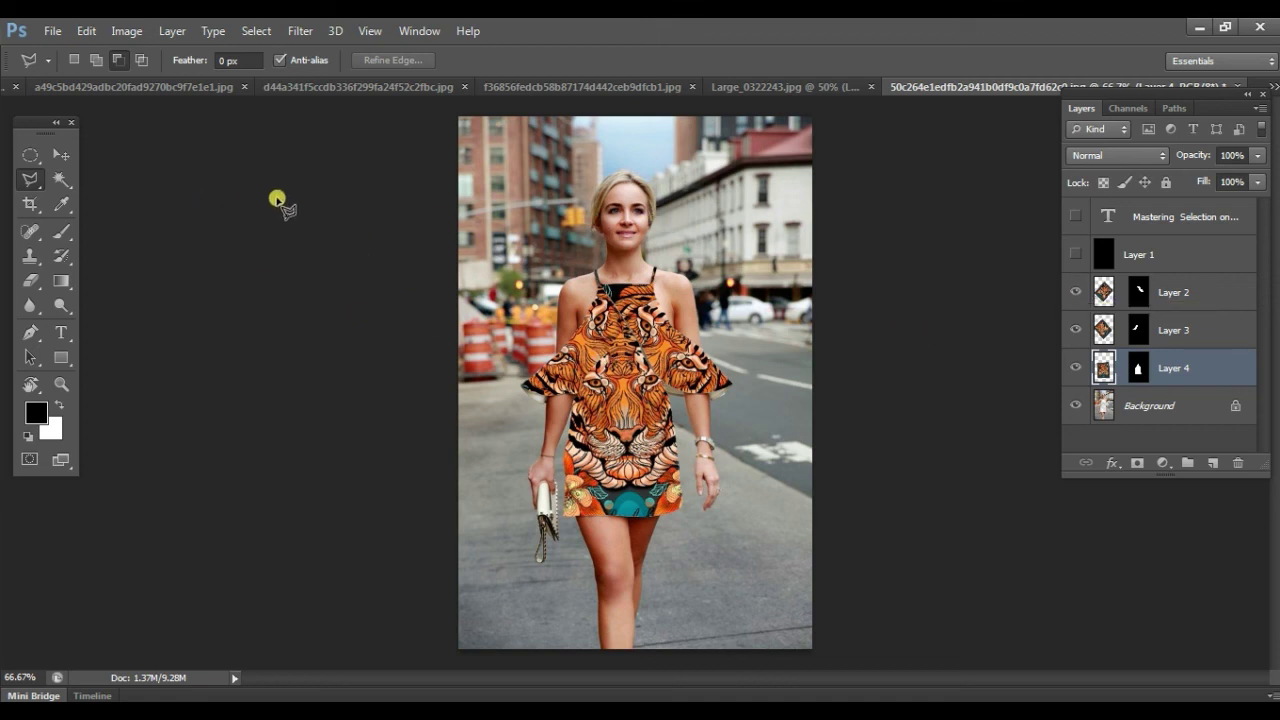
# Open the list of editing commands with Layer 4 active.
pyautogui.click(87, 31)
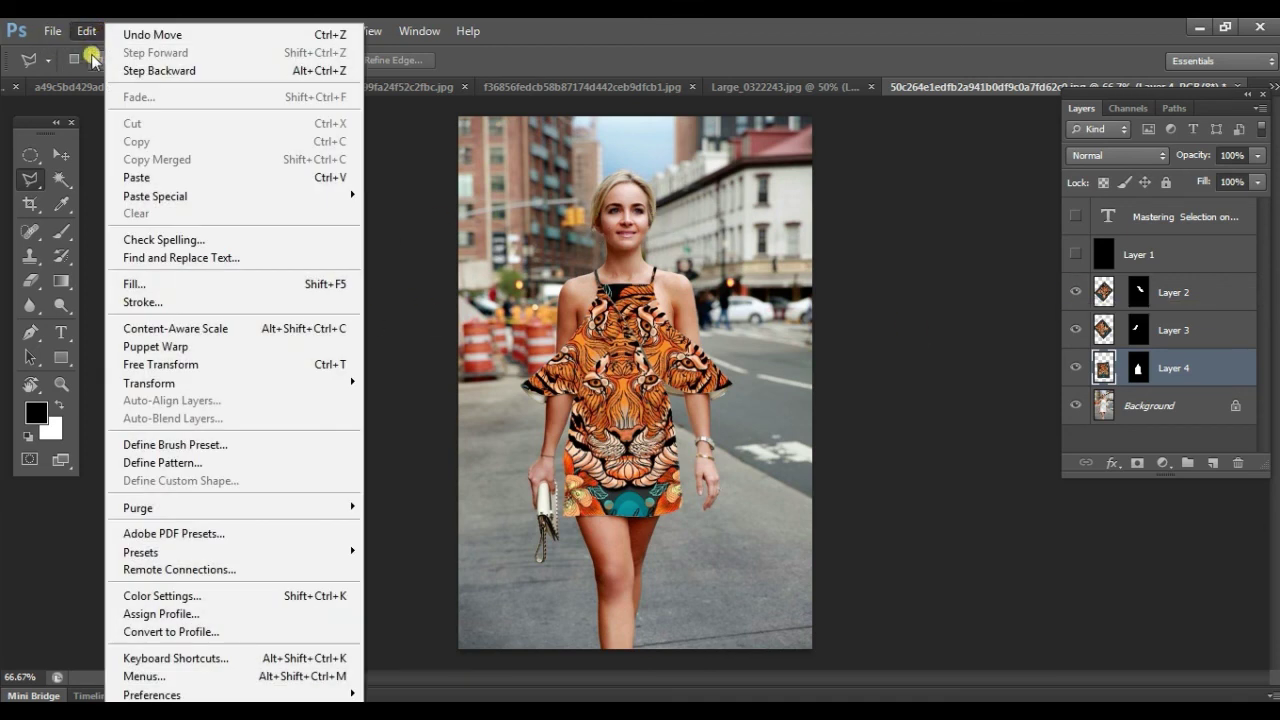